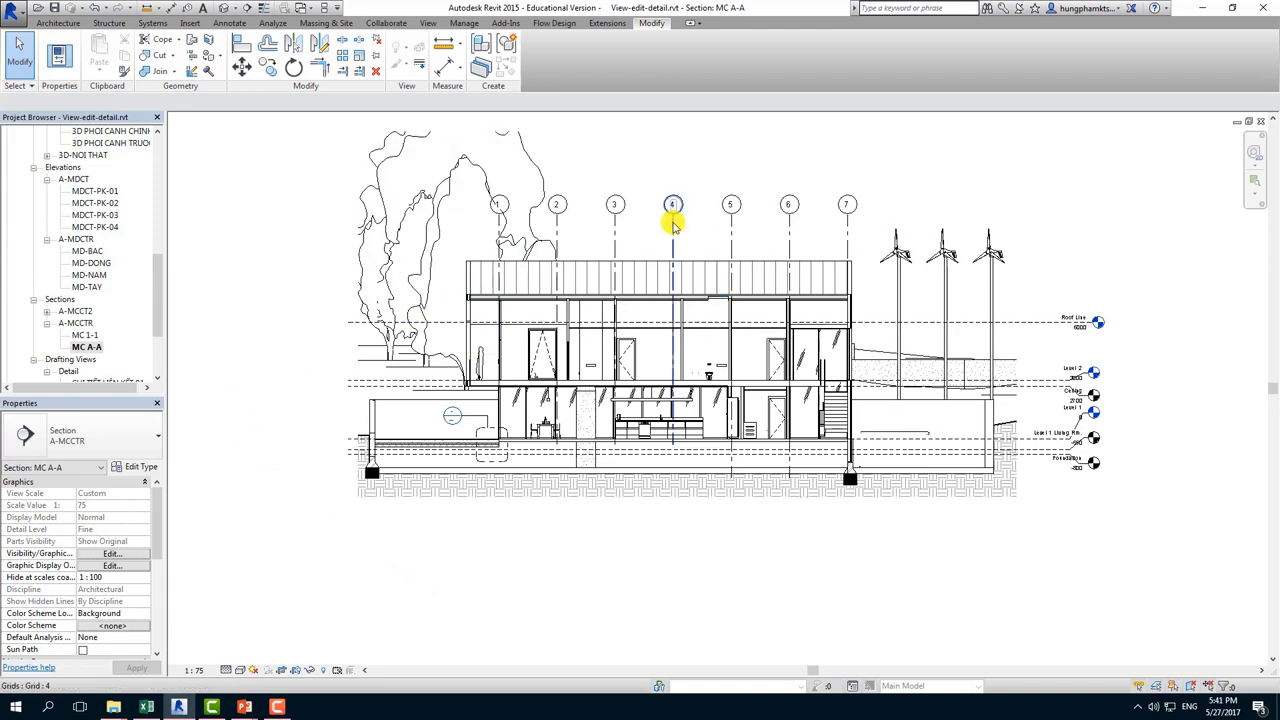
Pan the MC A-A section slightly downward and bring up the Manage tools.
{"action": "middle_click_drag", "start_coordinate": [730, 195], "coordinate": [738, 248]}
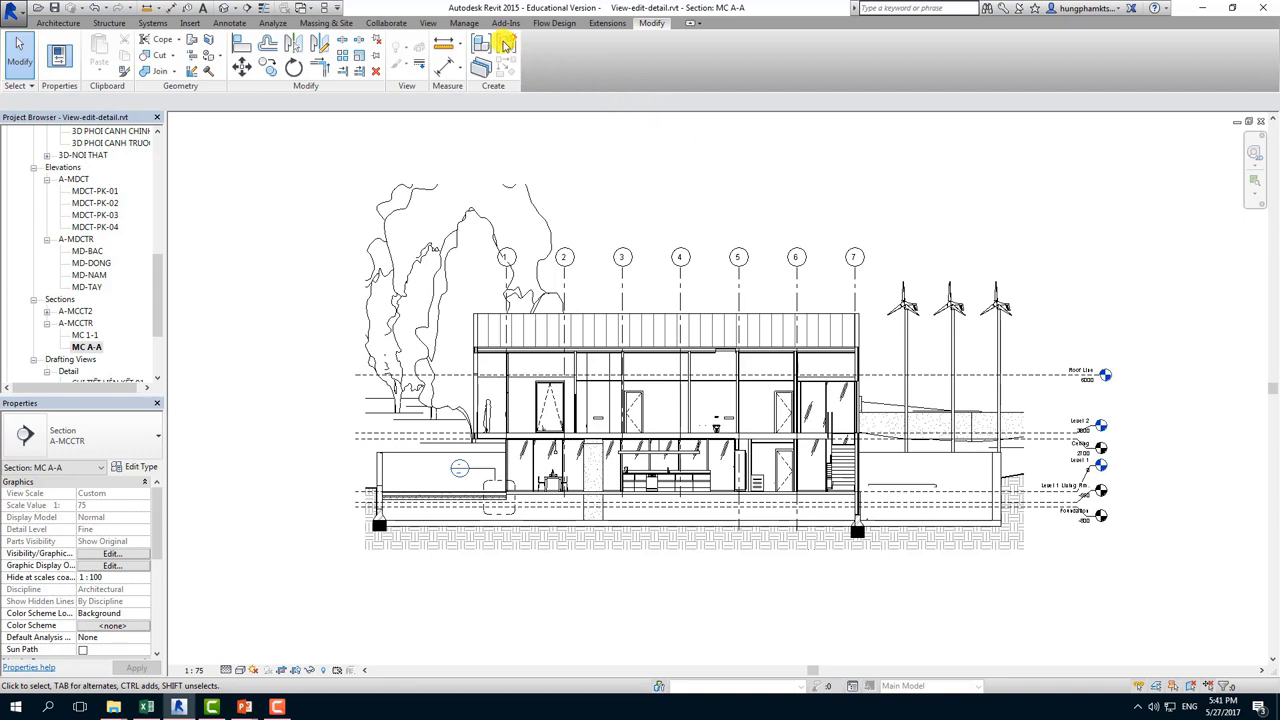
{"action": "left_click", "coordinate": [458, 25]}
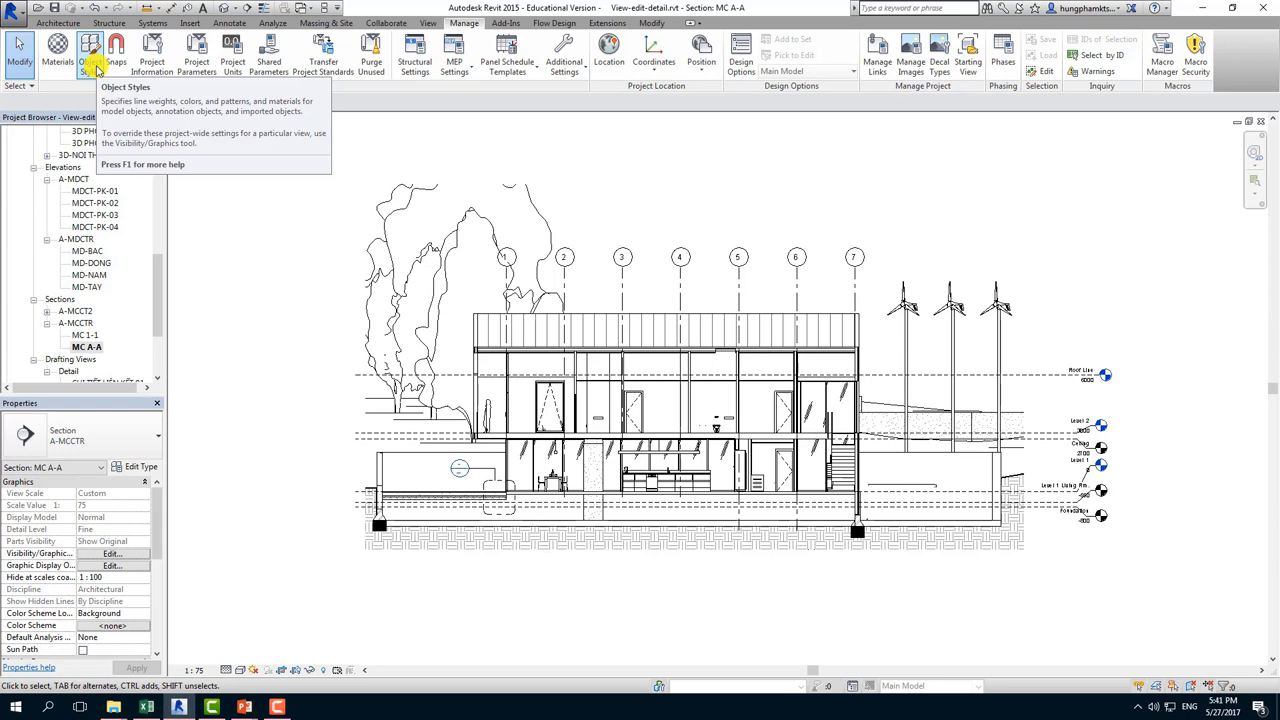
Open Object Styles beside the section and browse the Annotation, Analytical Model and Imported Objects categories.
{"action": "left_click", "coordinate": [90, 55]}
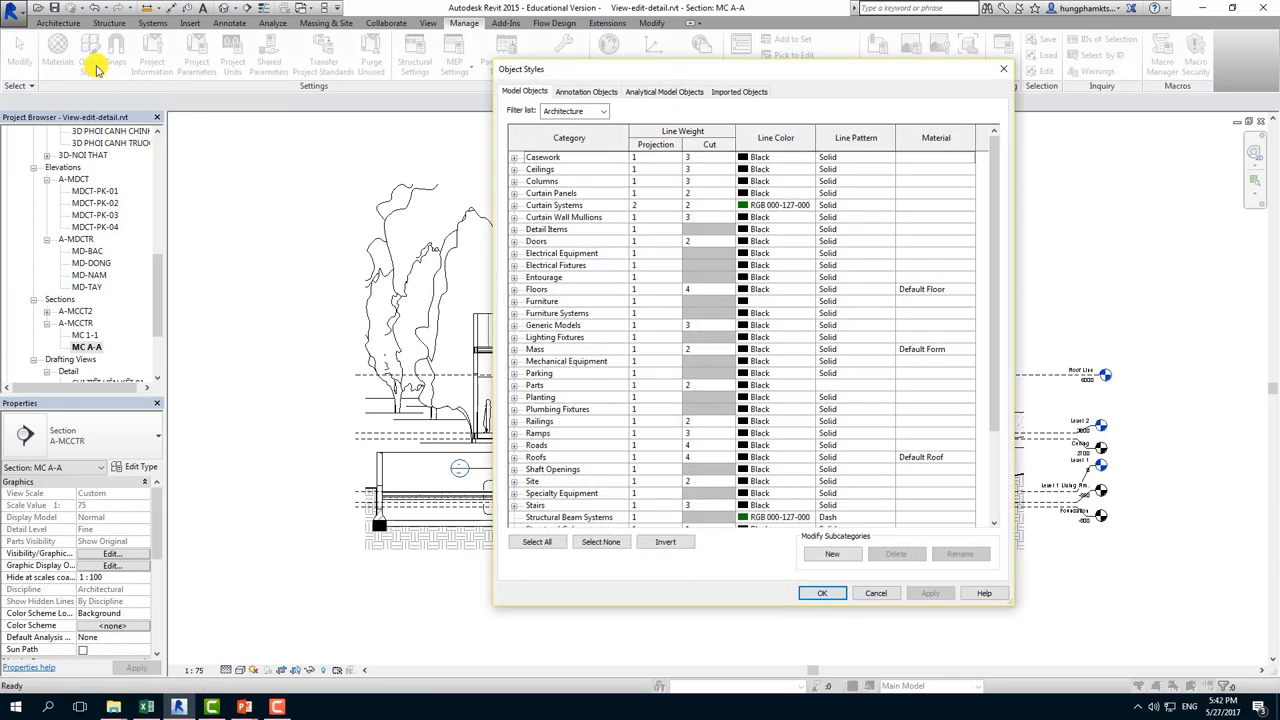
{"action": "left_click_drag", "start_coordinate": [705, 70], "coordinate": [924, 52]}
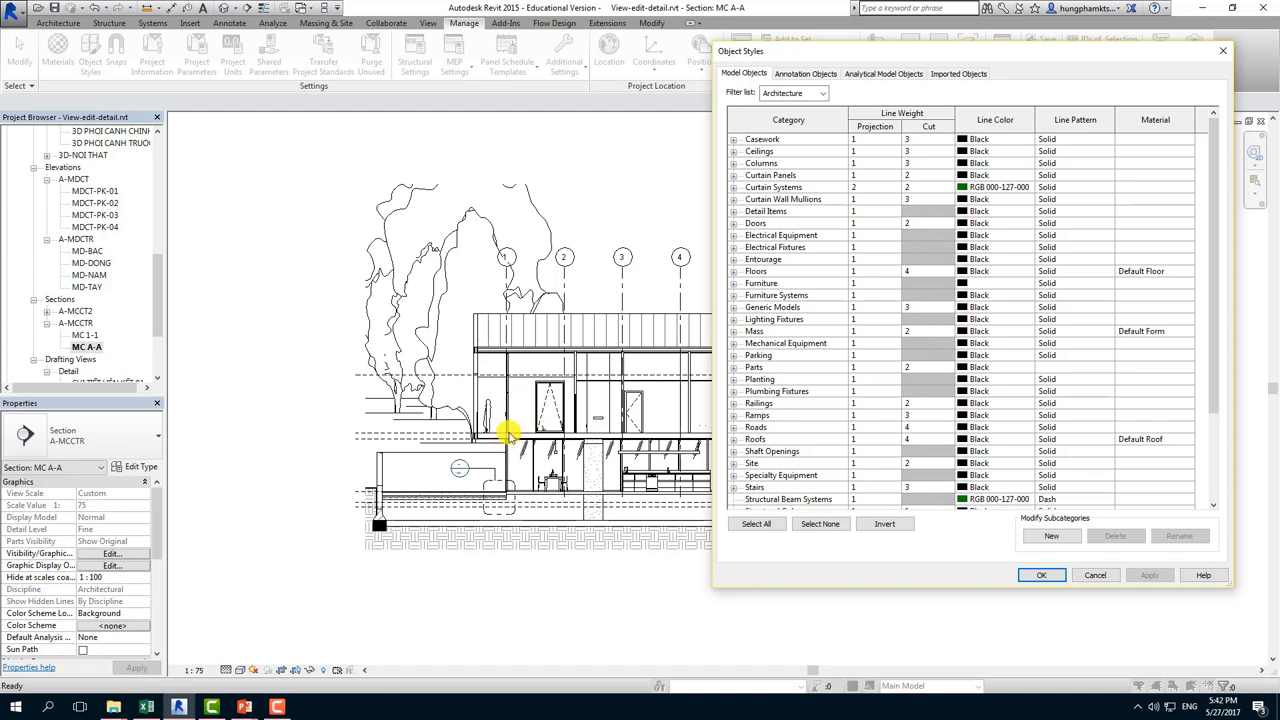
{"action": "left_click", "coordinate": [794, 72]}
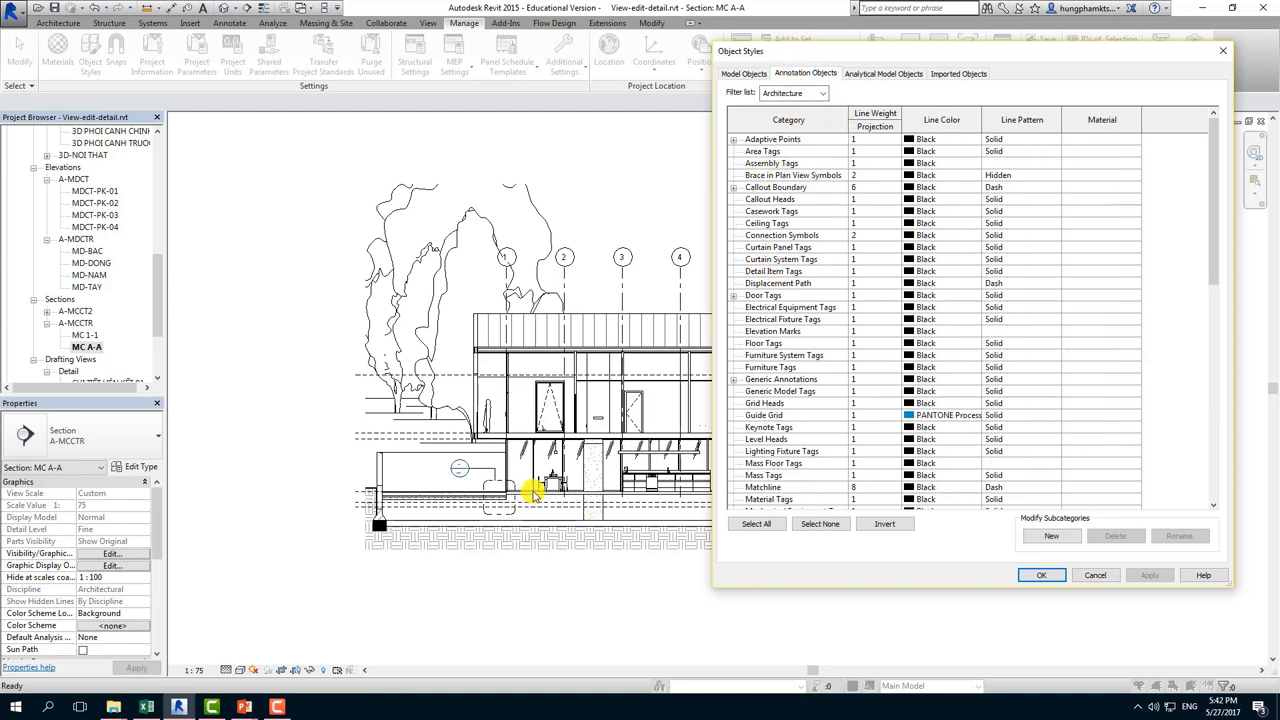
{"action": "left_click", "coordinate": [866, 78]}
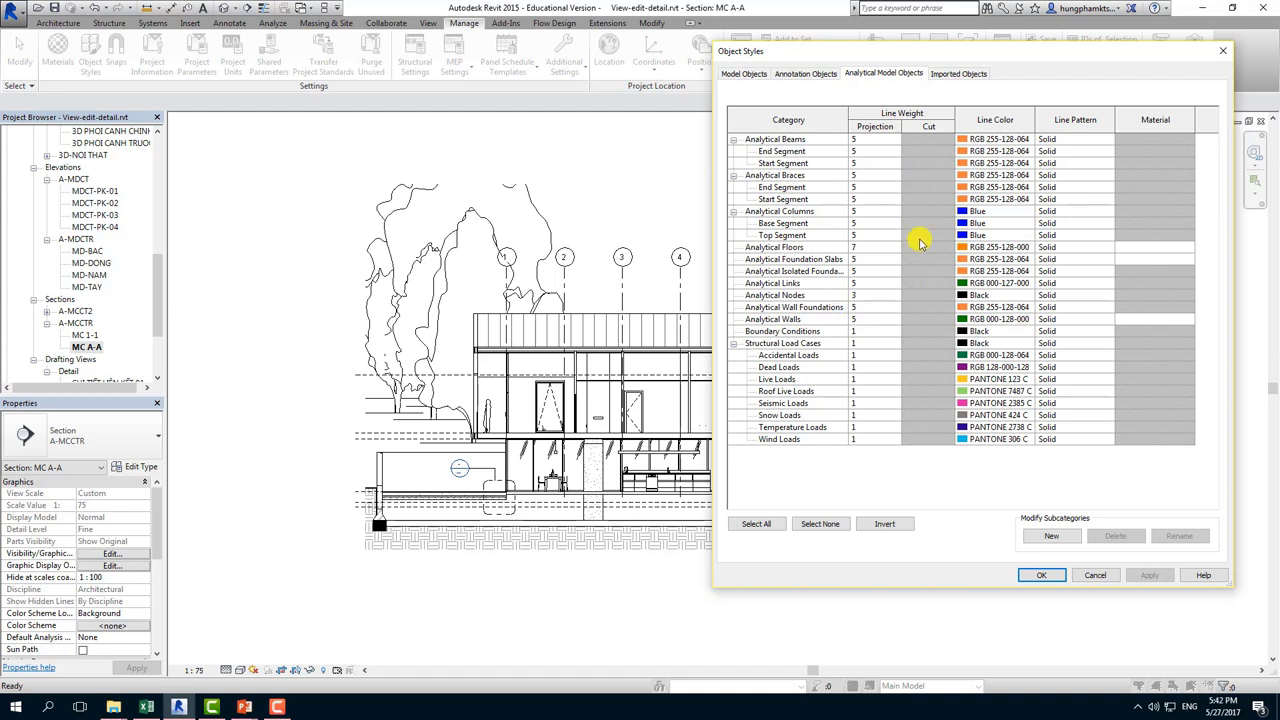
{"action": "left_click", "coordinate": [948, 76]}
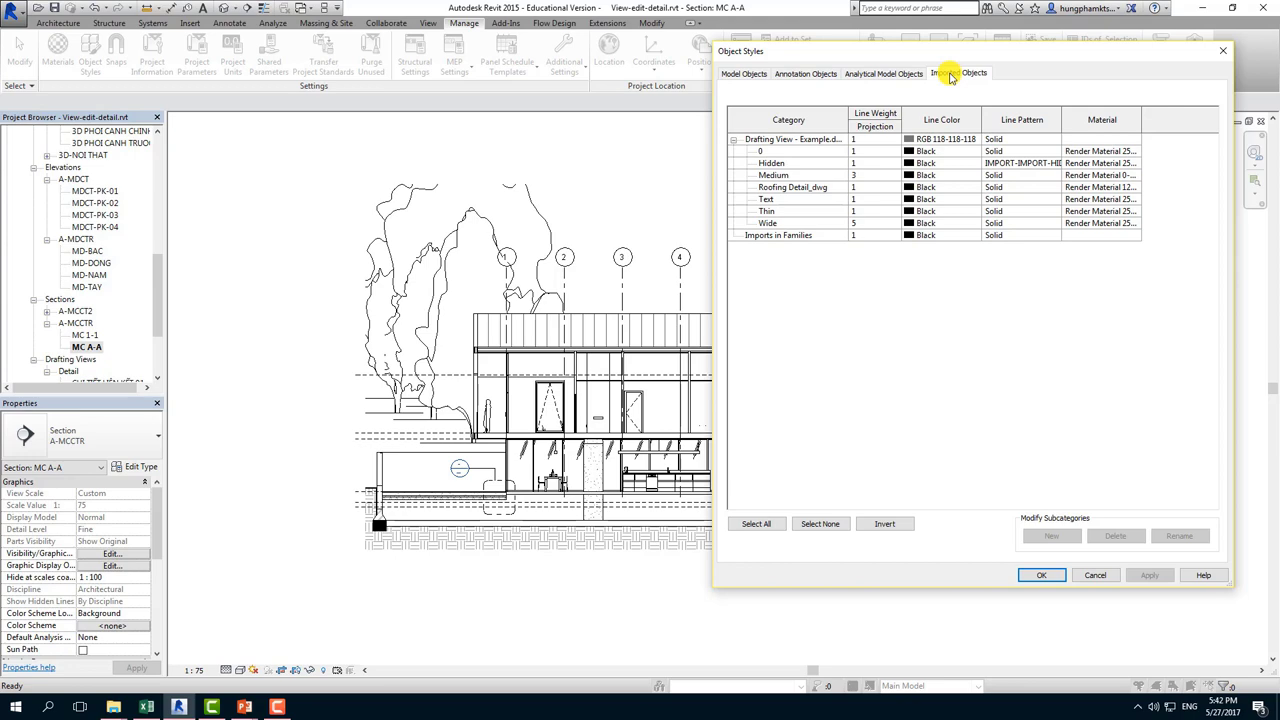
Return to the Model Objects categories with the discipline filter kept on Architecture.
{"action": "left_click", "coordinate": [746, 76]}
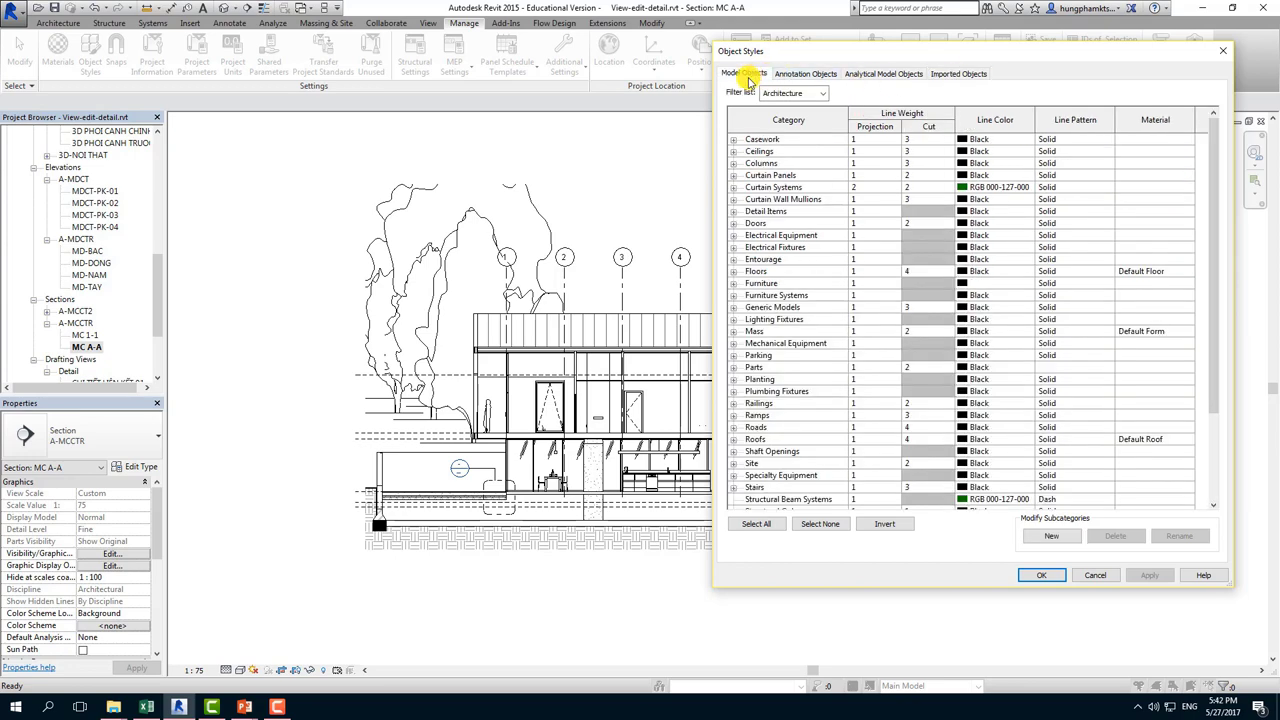
{"action": "left_click", "coordinate": [823, 78]}
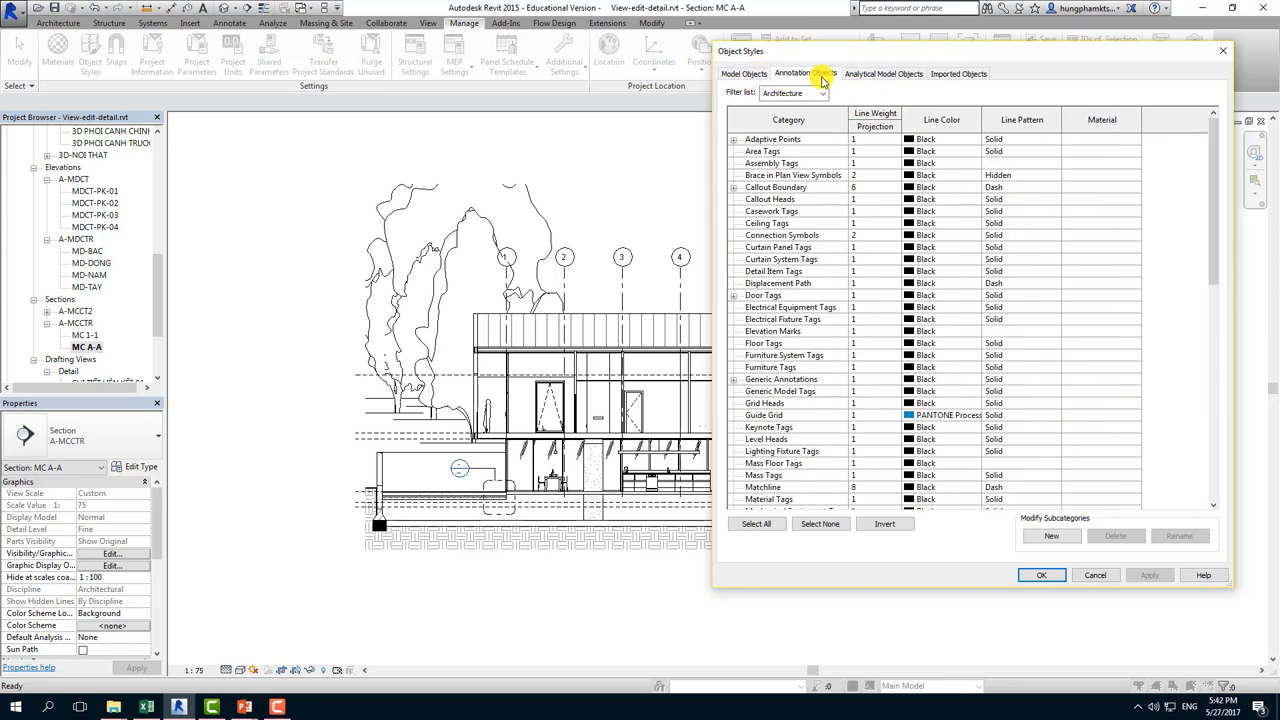
{"action": "left_click", "coordinate": [742, 75]}
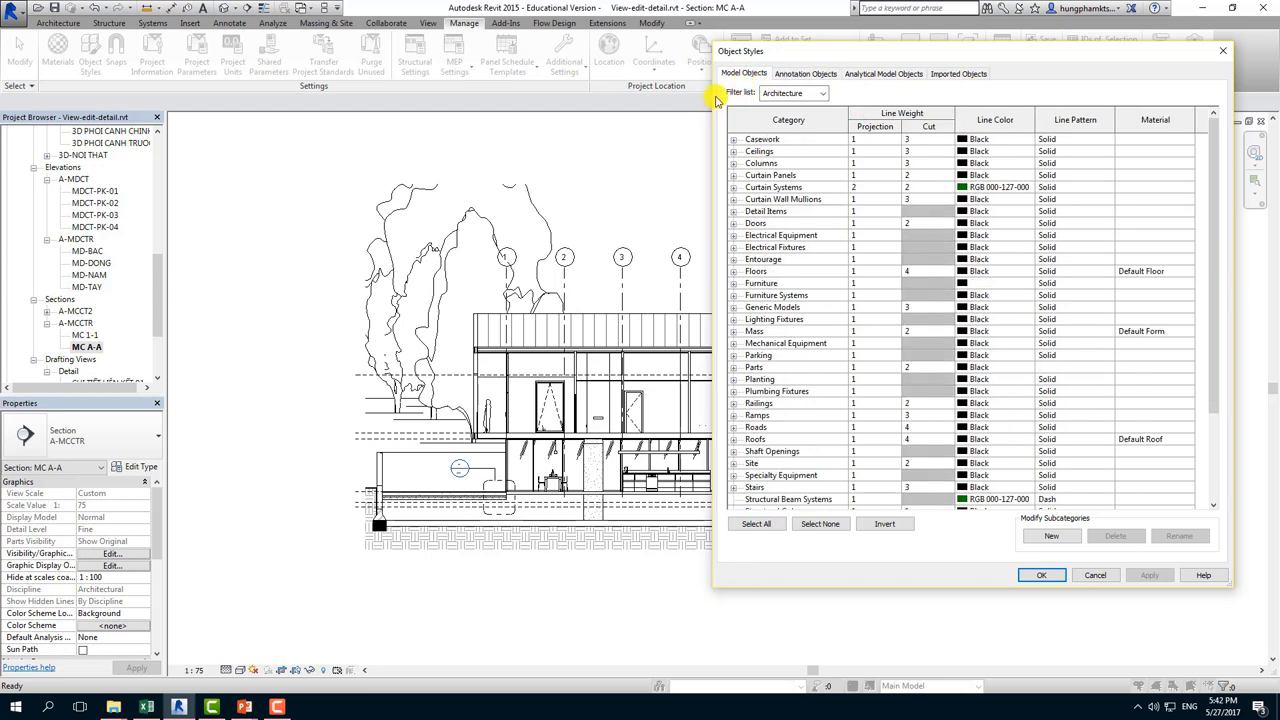
{"action": "left_click", "coordinate": [790, 118]}
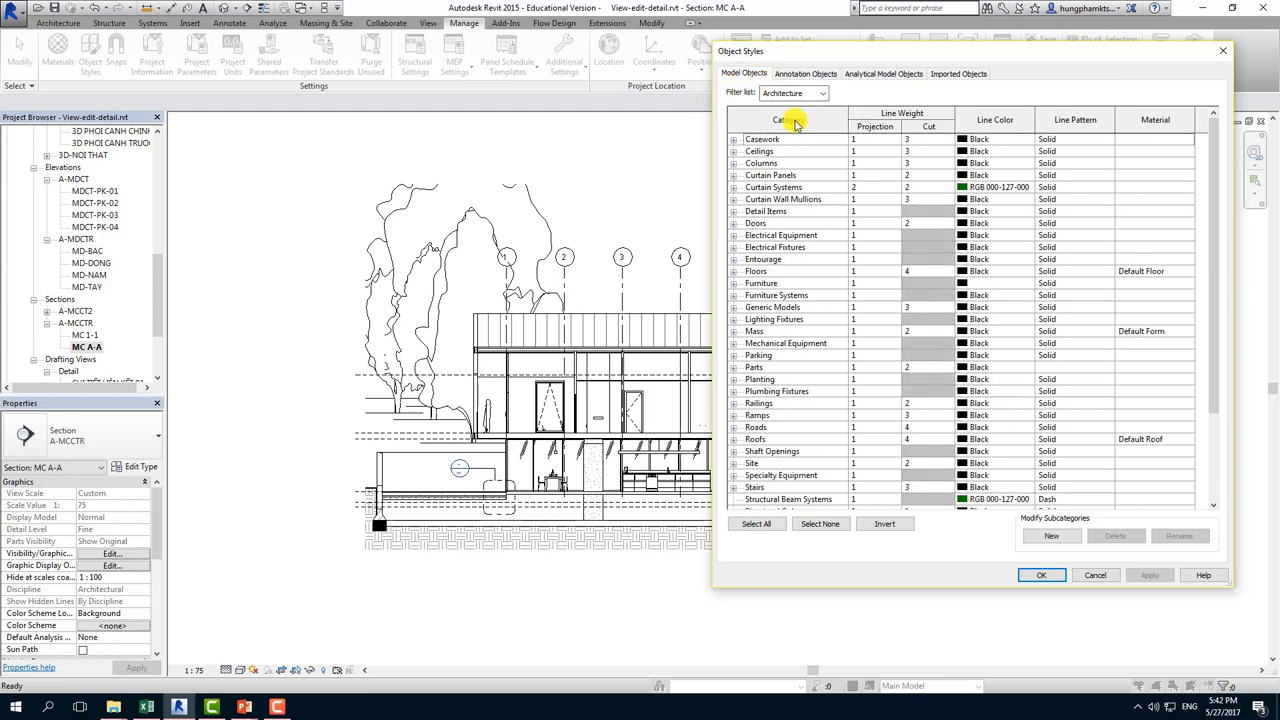
{"action": "left_click", "coordinate": [790, 93]}
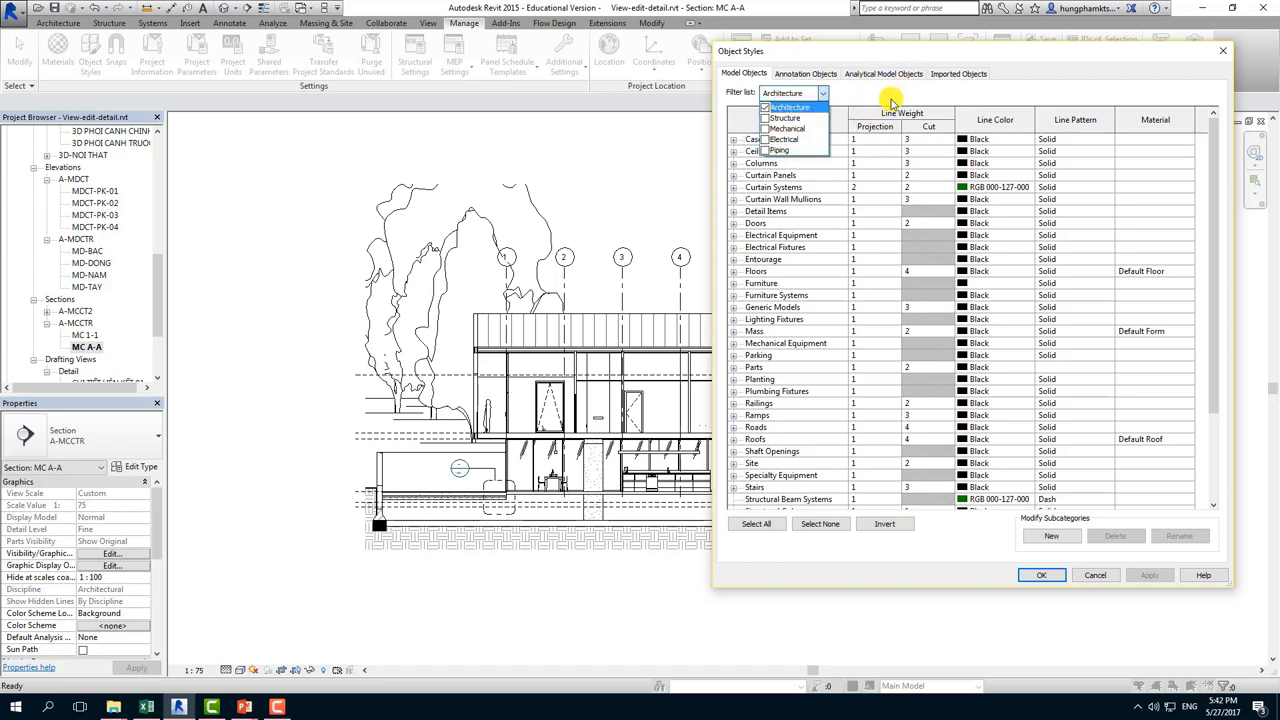
{"action": "left_click", "coordinate": [890, 102]}
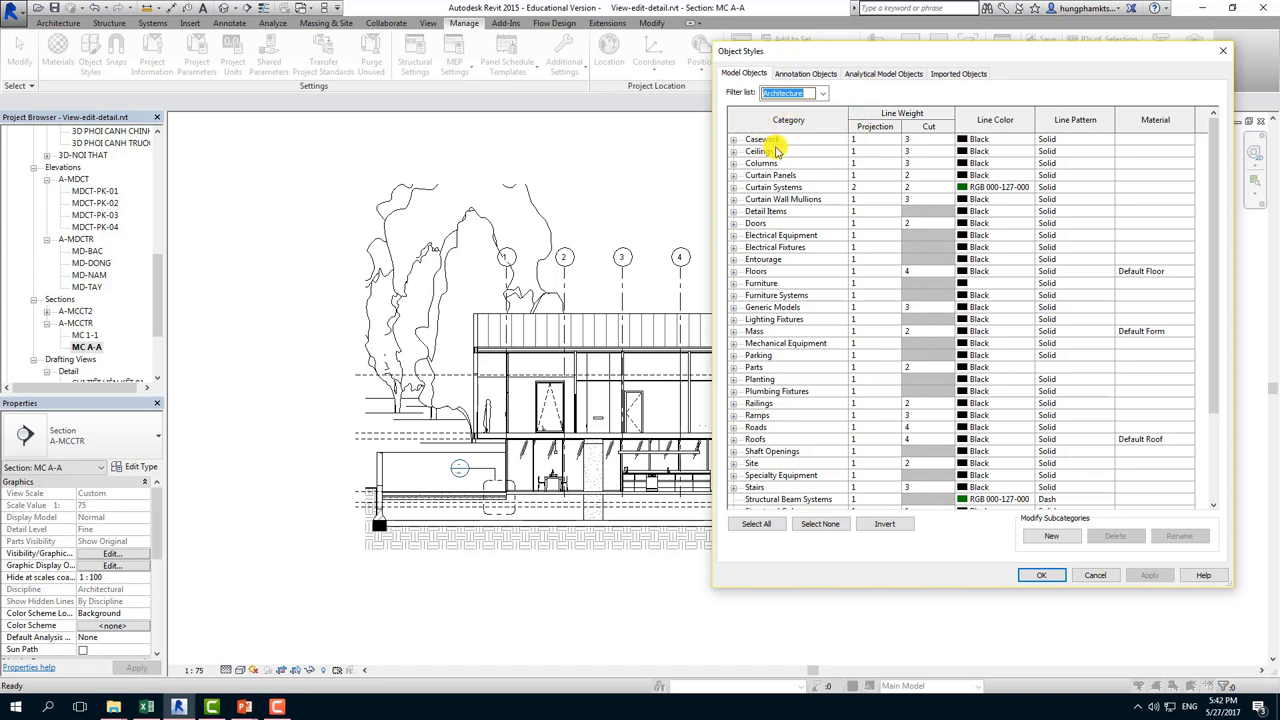
Review the Ceilings, Columns, Furniture, Site and Walls line styles, then close Object Styles.
{"action": "left_click", "coordinate": [779, 152]}
{"action": "left_click", "coordinate": [785, 164]}
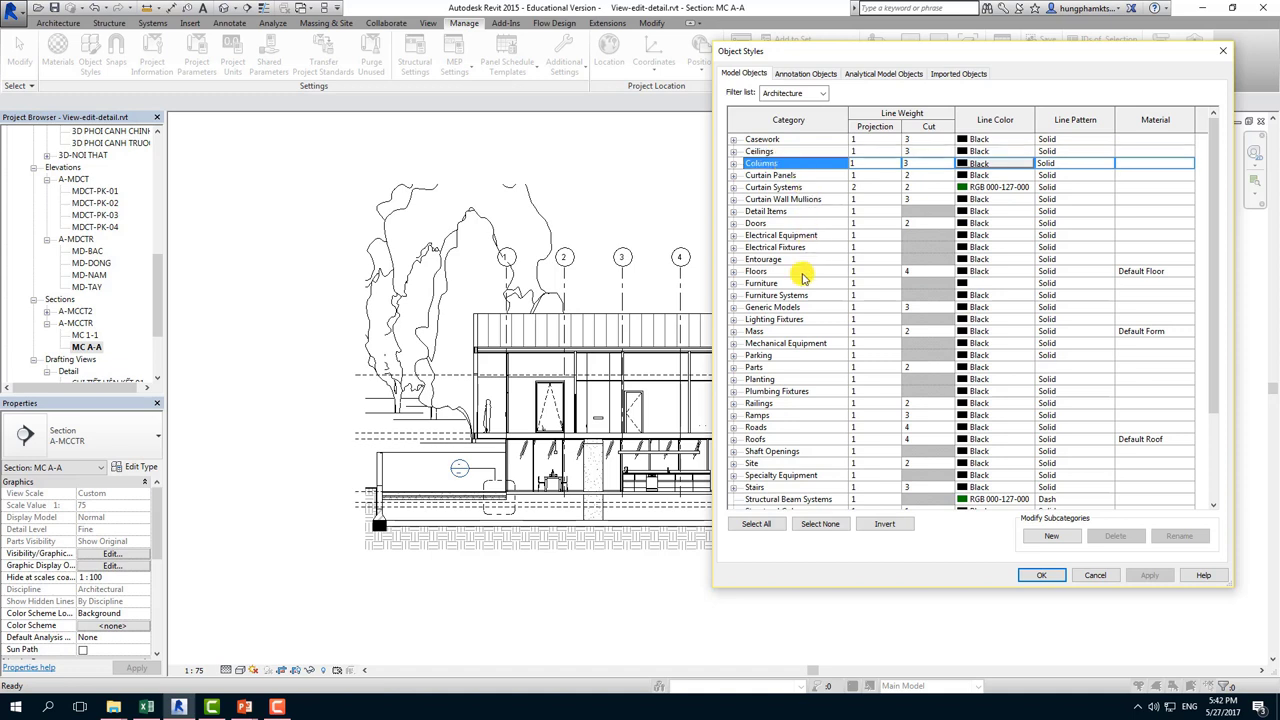
{"action": "left_click", "coordinate": [768, 284]}
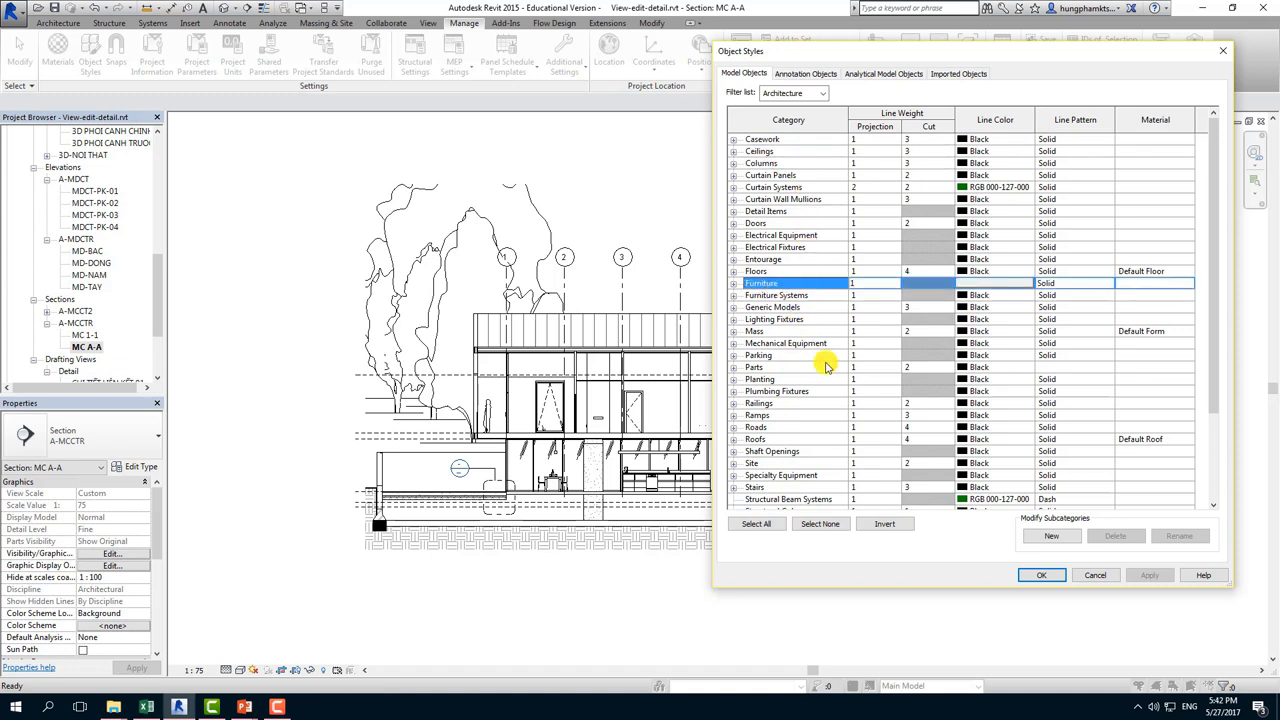
{"action": "scroll", "coordinate": [775, 428], "scroll_direction": "down", "scroll_amount": 1}
{"action": "left_click", "coordinate": [775, 428]}
{"action": "scroll", "coordinate": [775, 428], "scroll_direction": "down", "scroll_amount": 1}
{"action": "scroll", "coordinate": [775, 428], "scroll_direction": "down", "scroll_amount": 1}
{"action": "scroll", "coordinate": [775, 428], "scroll_direction": "up", "scroll_amount": 1}
{"action": "scroll", "coordinate": [775, 428], "scroll_direction": "up", "scroll_amount": 2}
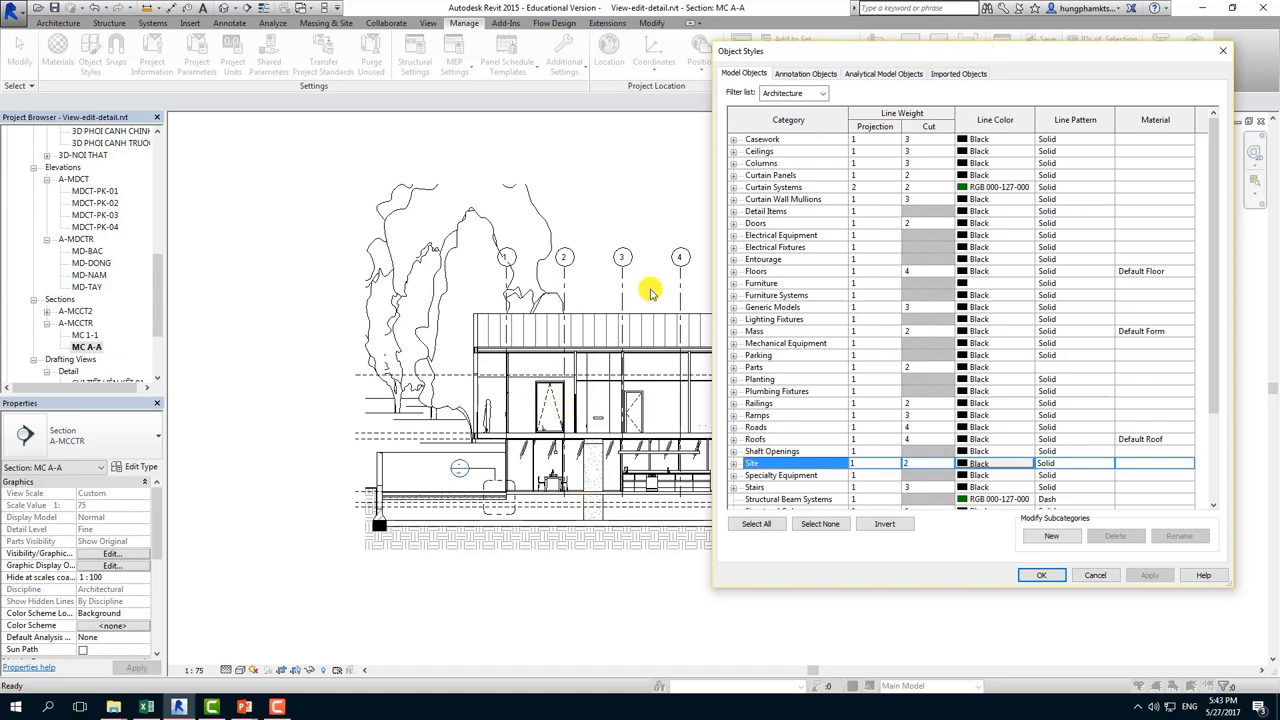
{"action": "scroll", "coordinate": [833, 397], "scroll_direction": "down", "scroll_amount": 2}
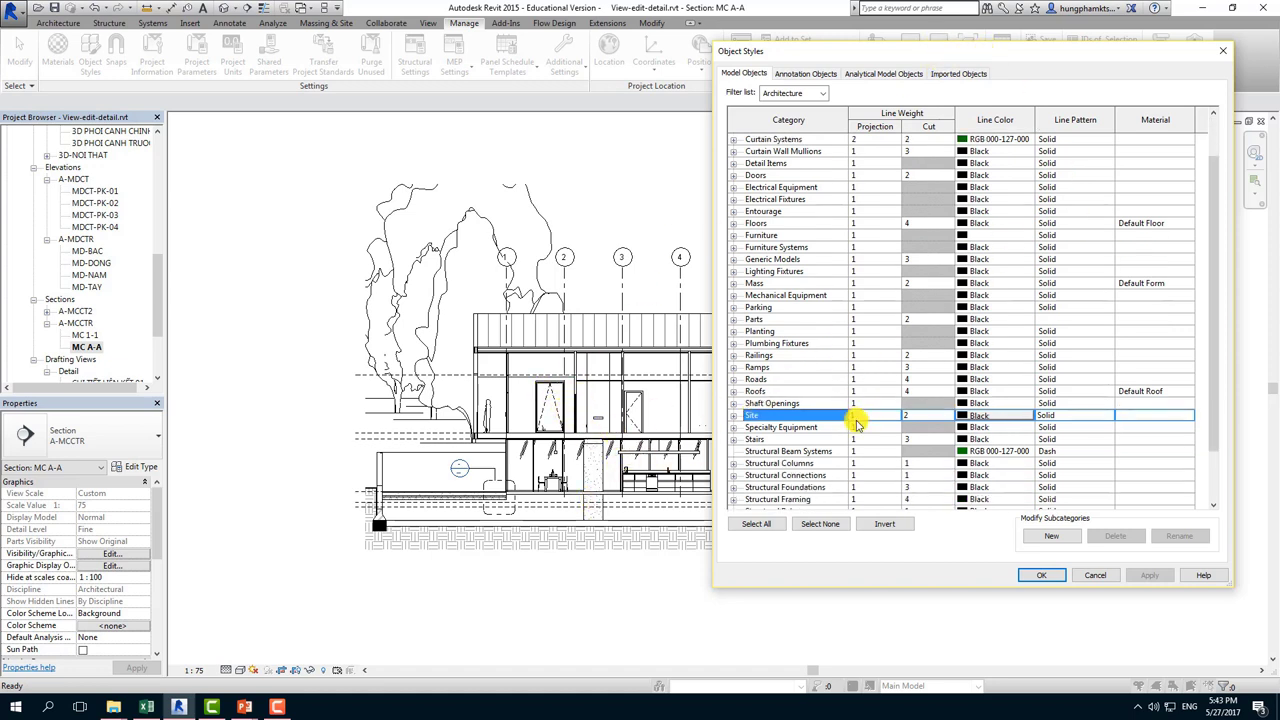
{"action": "scroll", "coordinate": [851, 414], "scroll_direction": "down", "scroll_amount": 1}
{"action": "scroll", "coordinate": [818, 485], "scroll_direction": "down", "scroll_amount": 2}
{"action": "left_click", "coordinate": [805, 487]}
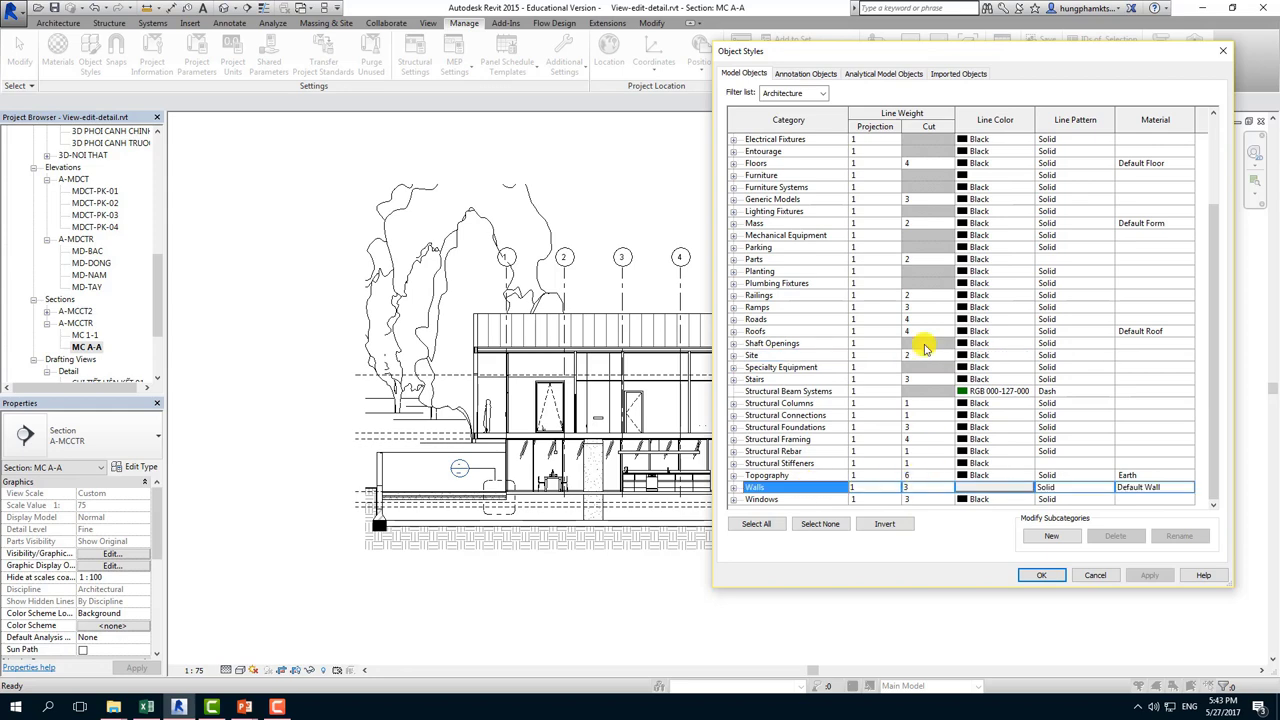
{"action": "left_click", "coordinate": [1222, 50]}
{"action": "scroll", "coordinate": [718, 481], "scroll_direction": "up", "scroll_amount": 3}
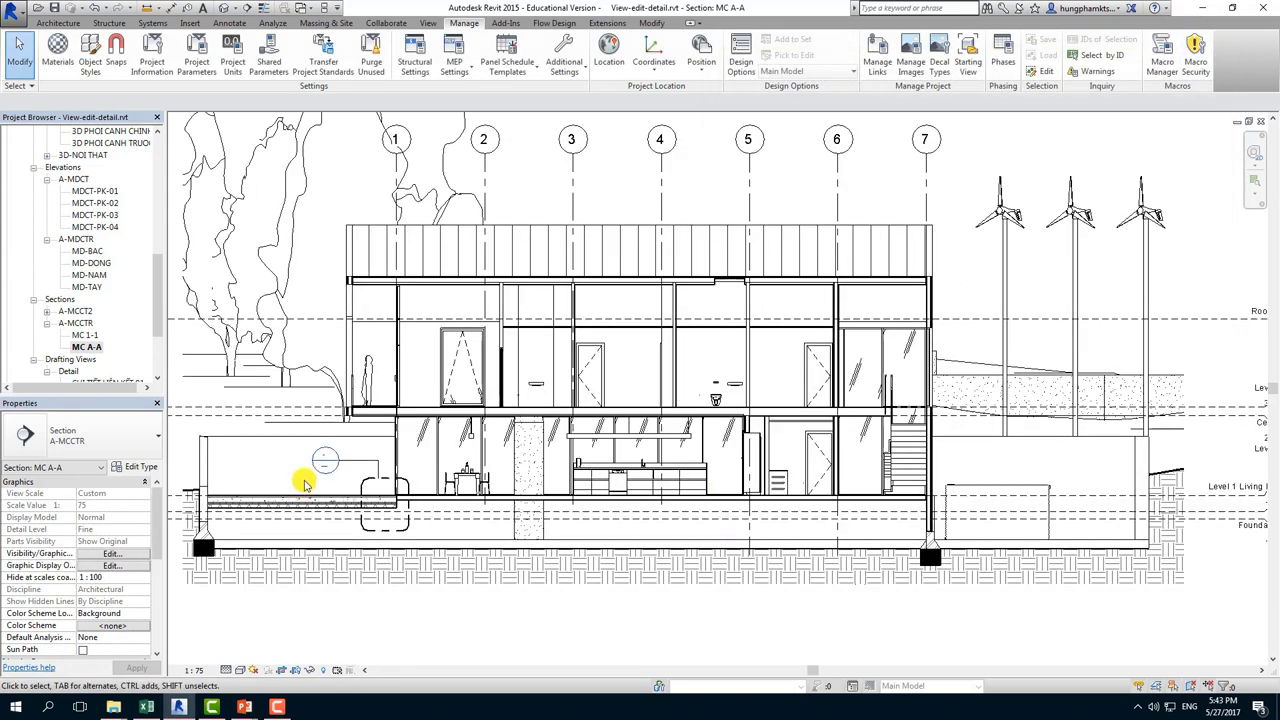
Change section MC A-A's view template from A-MCCTR to <None>.
{"action": "scroll", "coordinate": [155, 291], "scroll_direction": "down", "scroll_amount": 3}
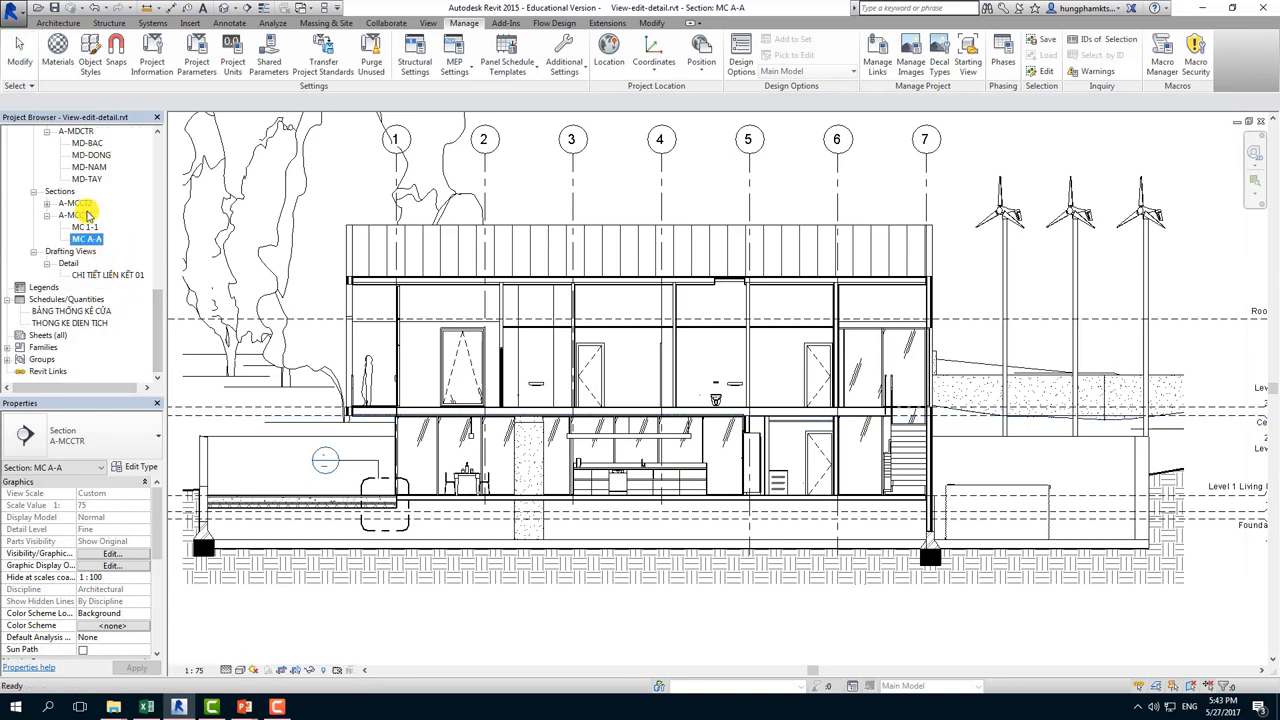
{"action": "scroll", "coordinate": [124, 262], "scroll_direction": "up", "scroll_amount": 2}
{"action": "scroll", "coordinate": [124, 262], "scroll_direction": "up", "scroll_amount": 2}
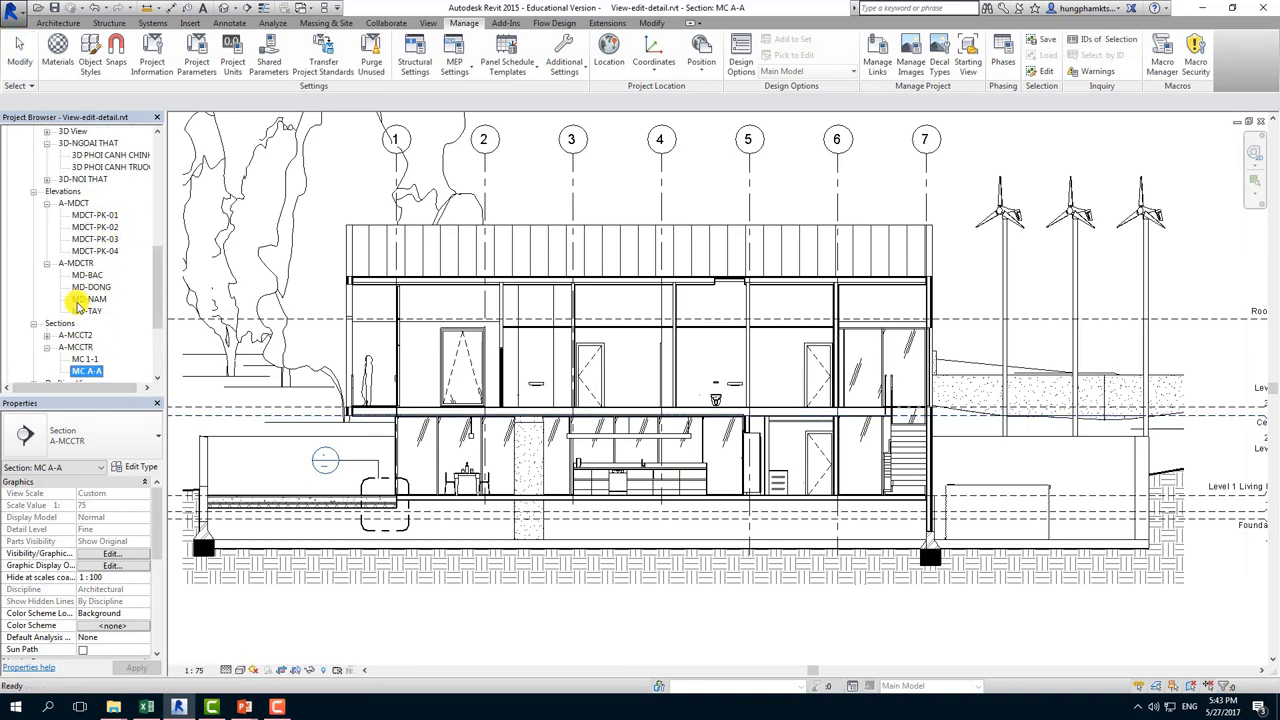
{"action": "scroll", "coordinate": [94, 286], "scroll_direction": "down", "scroll_amount": 2}
{"action": "scroll", "coordinate": [80, 272], "scroll_direction": "down", "scroll_amount": 2}
{"action": "scroll", "coordinate": [75, 273], "scroll_direction": "up", "scroll_amount": 1}
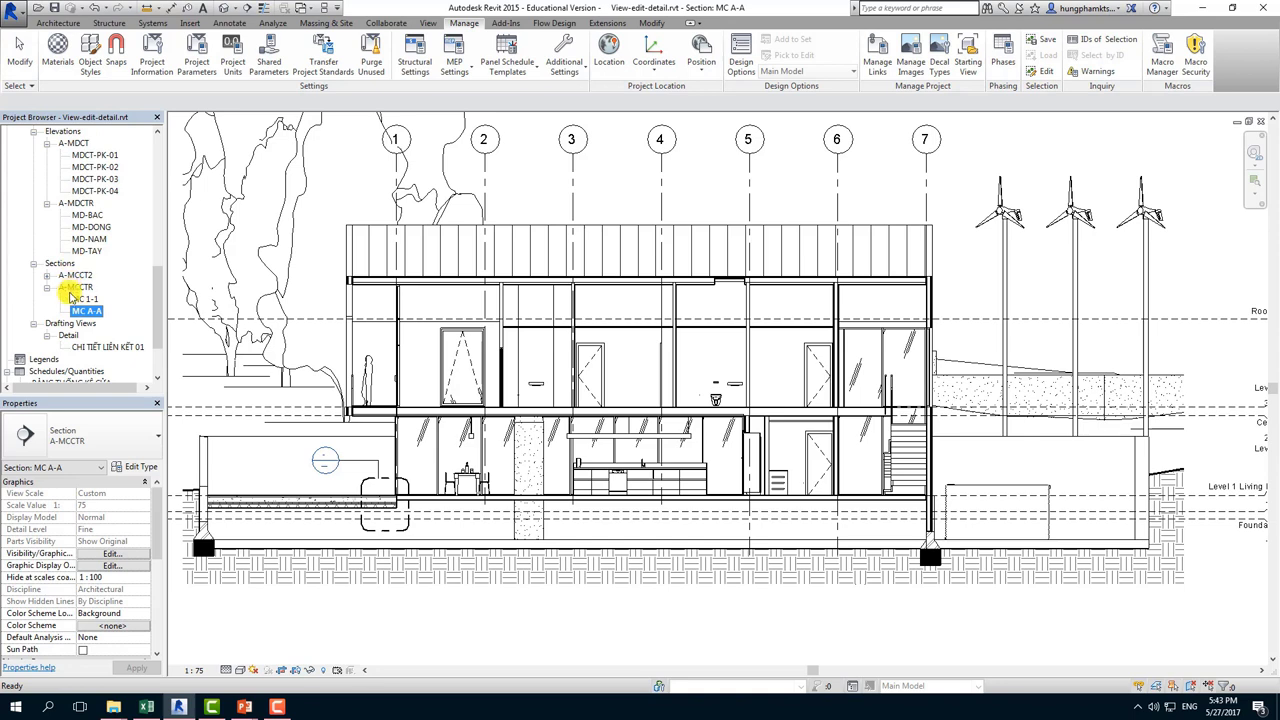
{"action": "left_click_drag", "start_coordinate": [158, 524], "coordinate": [157, 588]}
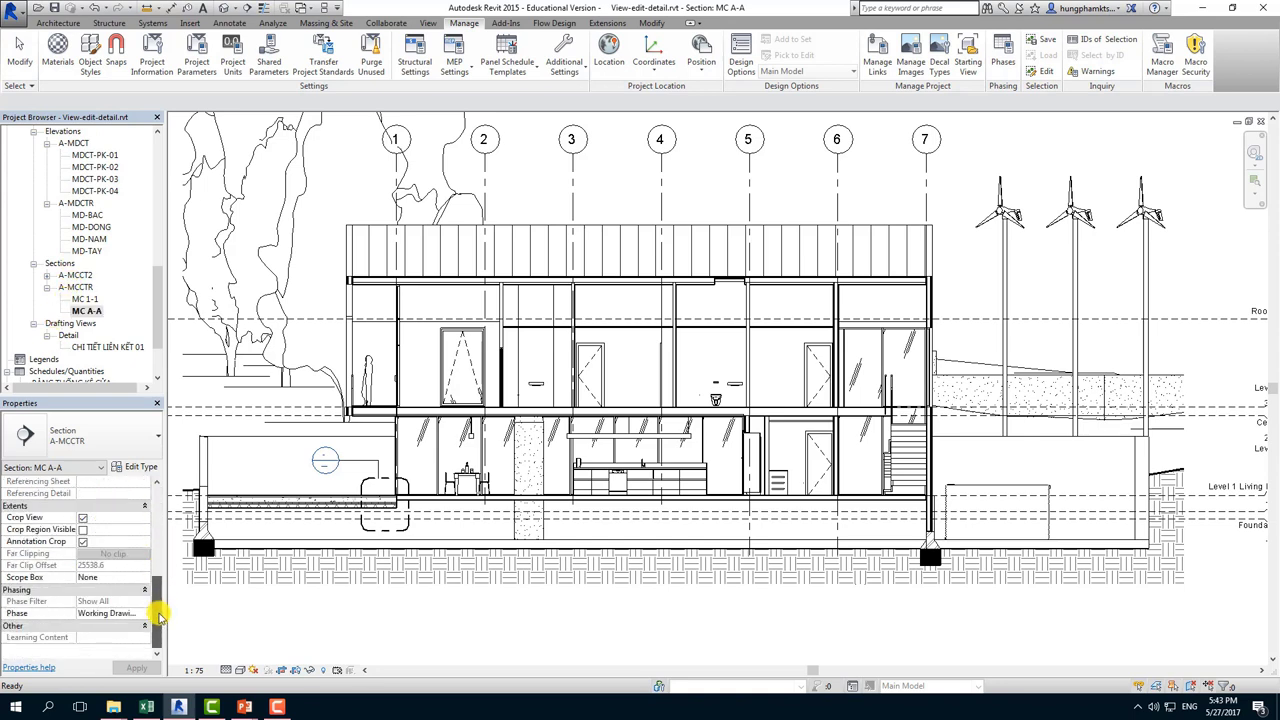
{"action": "left_click", "coordinate": [127, 494]}
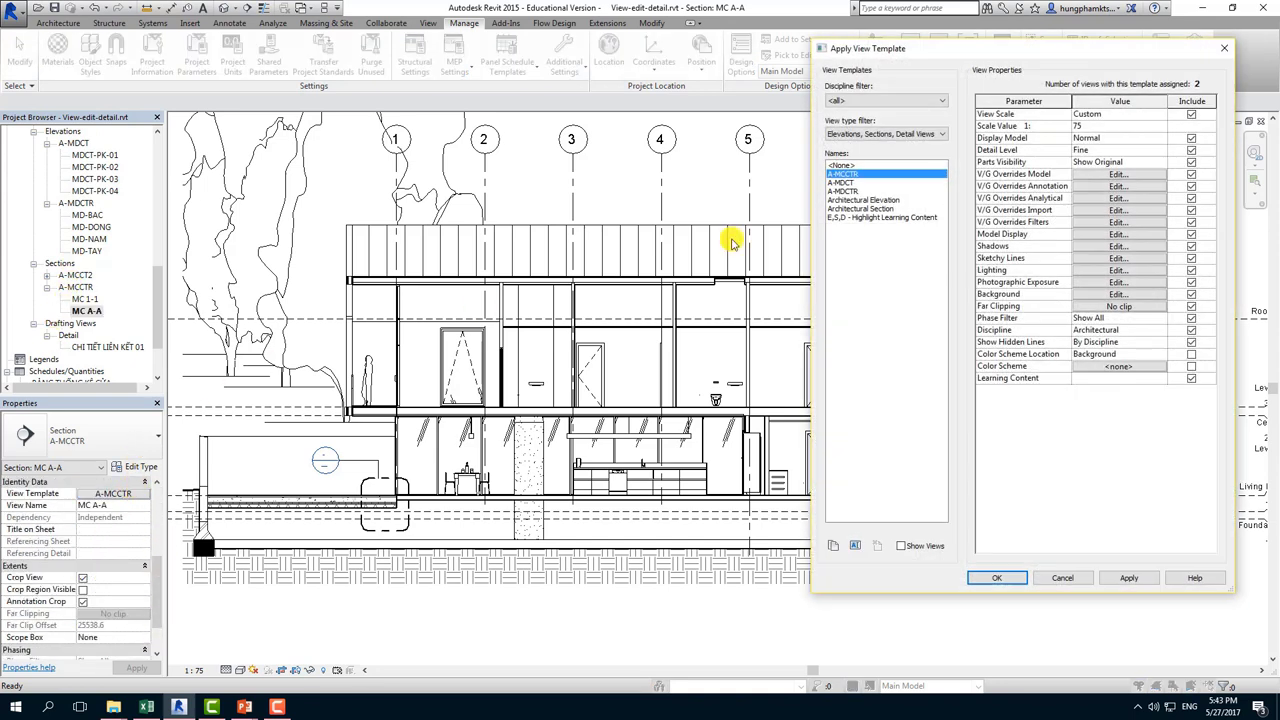
{"action": "left_click", "coordinate": [843, 163]}
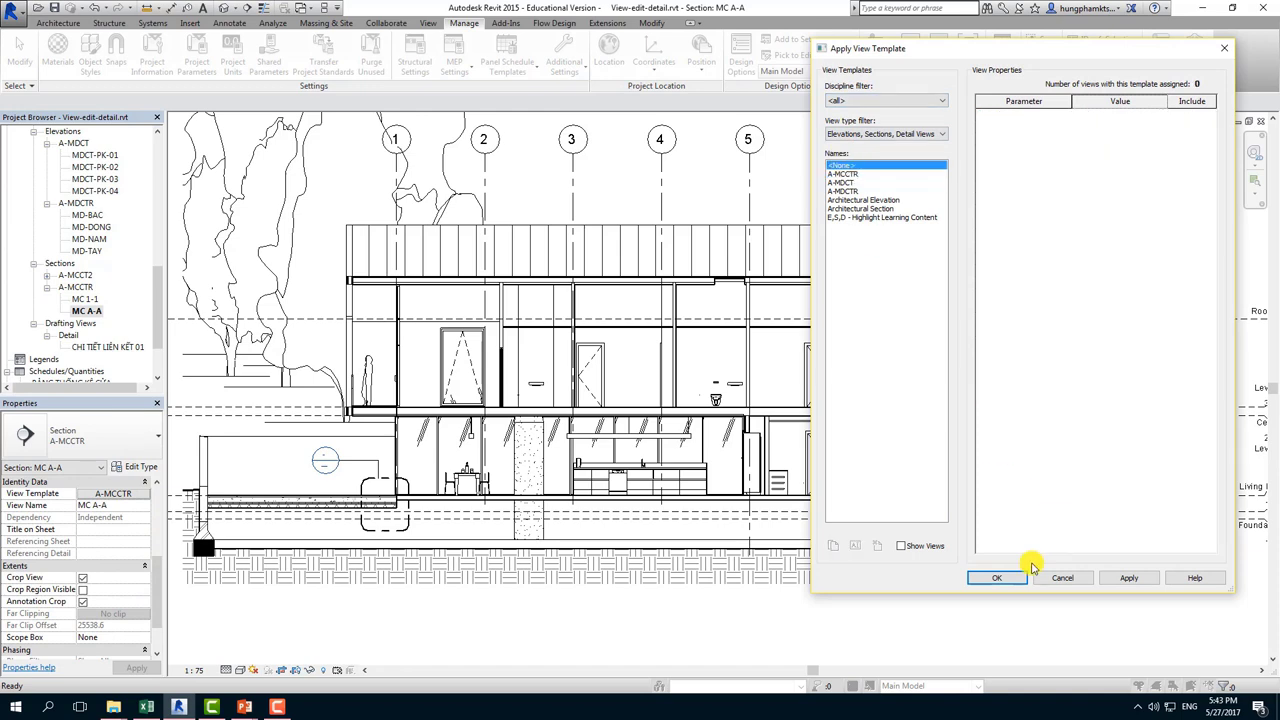
{"action": "left_click", "coordinate": [993, 578]}
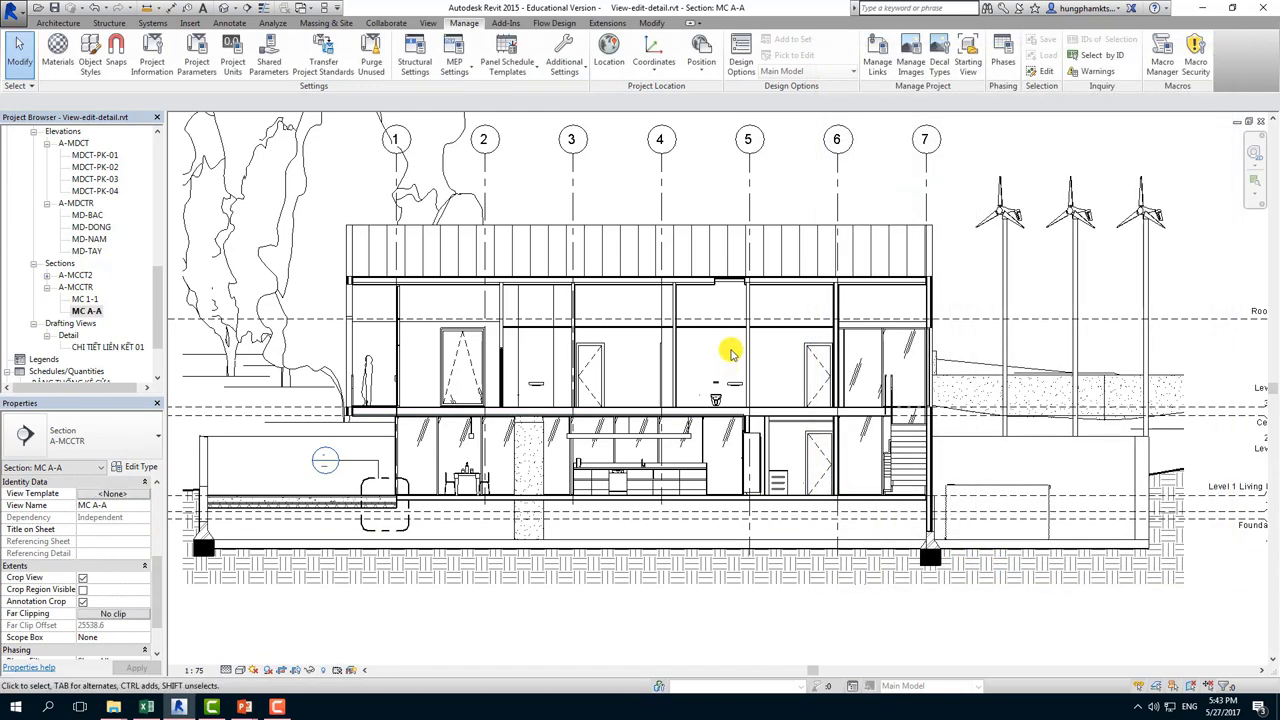
{"action": "scroll", "coordinate": [734, 351], "scroll_direction": "up", "scroll_amount": 4}
In Object Styles, set the Walls cut line weight to 7 and apply it.
{"action": "left_click", "coordinate": [90, 50]}
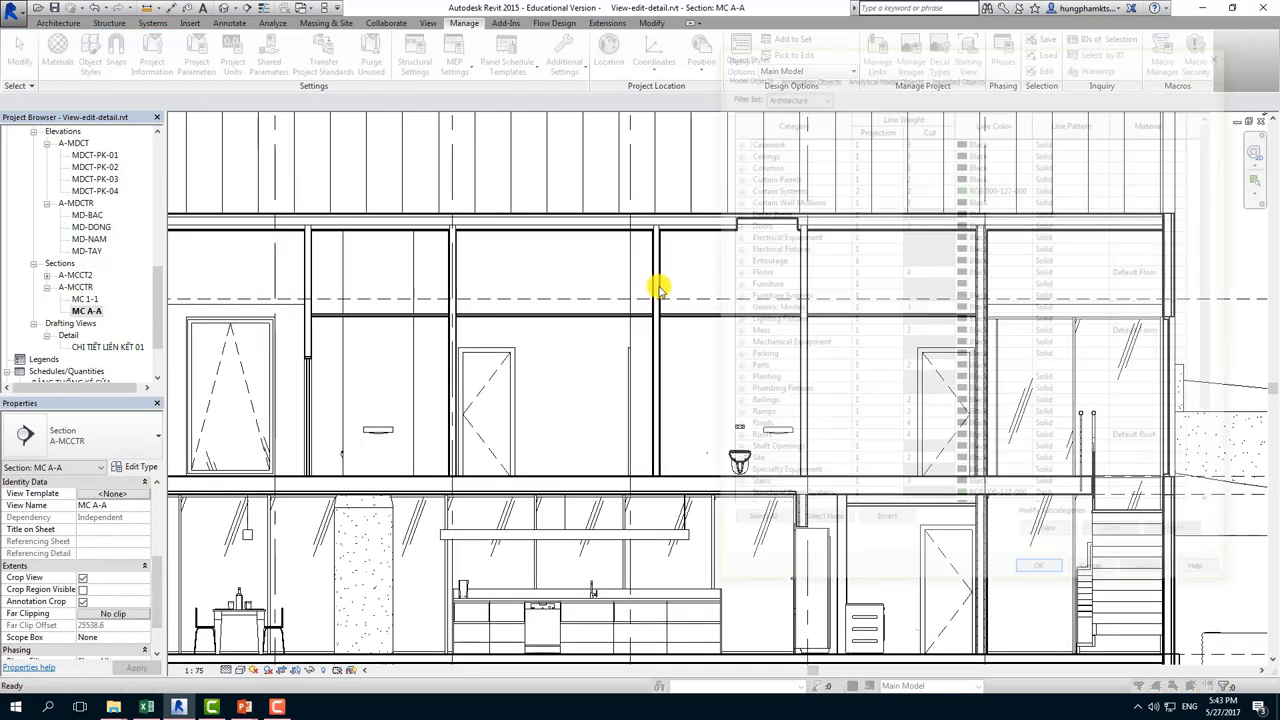
{"action": "scroll", "coordinate": [820, 448], "scroll_direction": "down", "scroll_amount": 1}
{"action": "scroll", "coordinate": [814, 443], "scroll_direction": "down", "scroll_amount": 1}
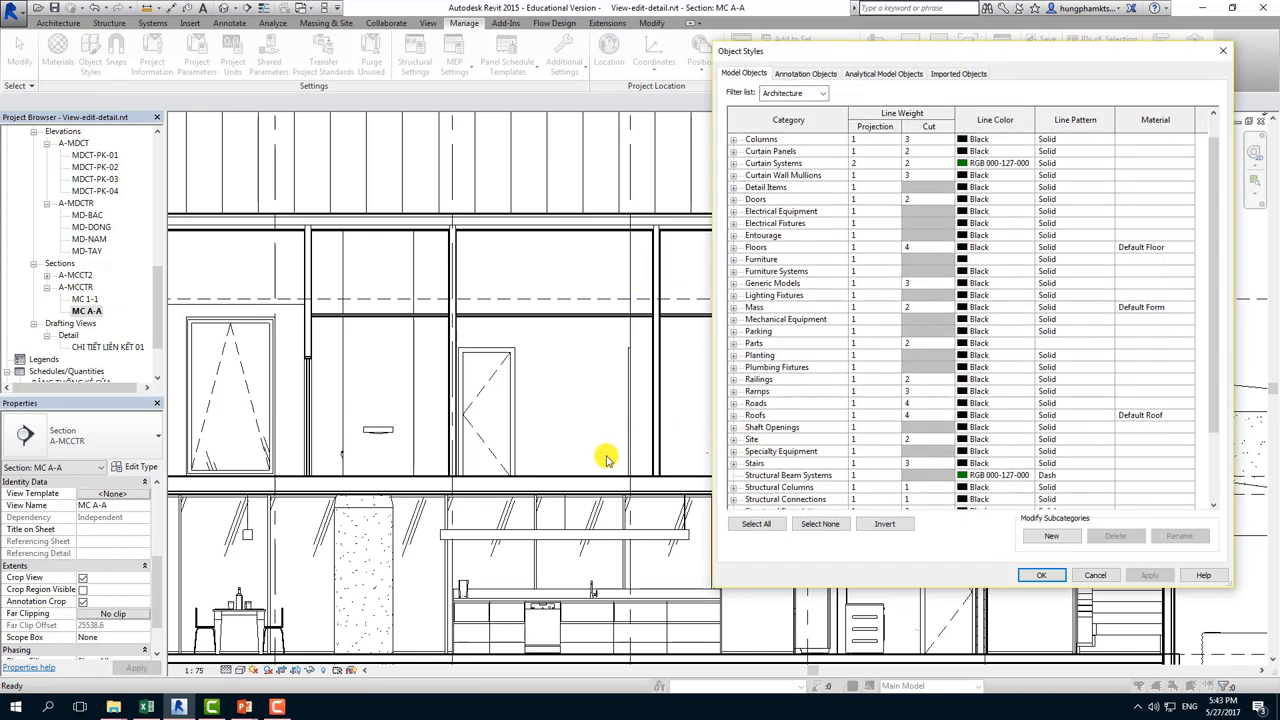
{"action": "scroll", "coordinate": [862, 481], "scroll_direction": "down", "scroll_amount": 4}
{"action": "scroll", "coordinate": [788, 481], "scroll_direction": "down", "scroll_amount": 3}
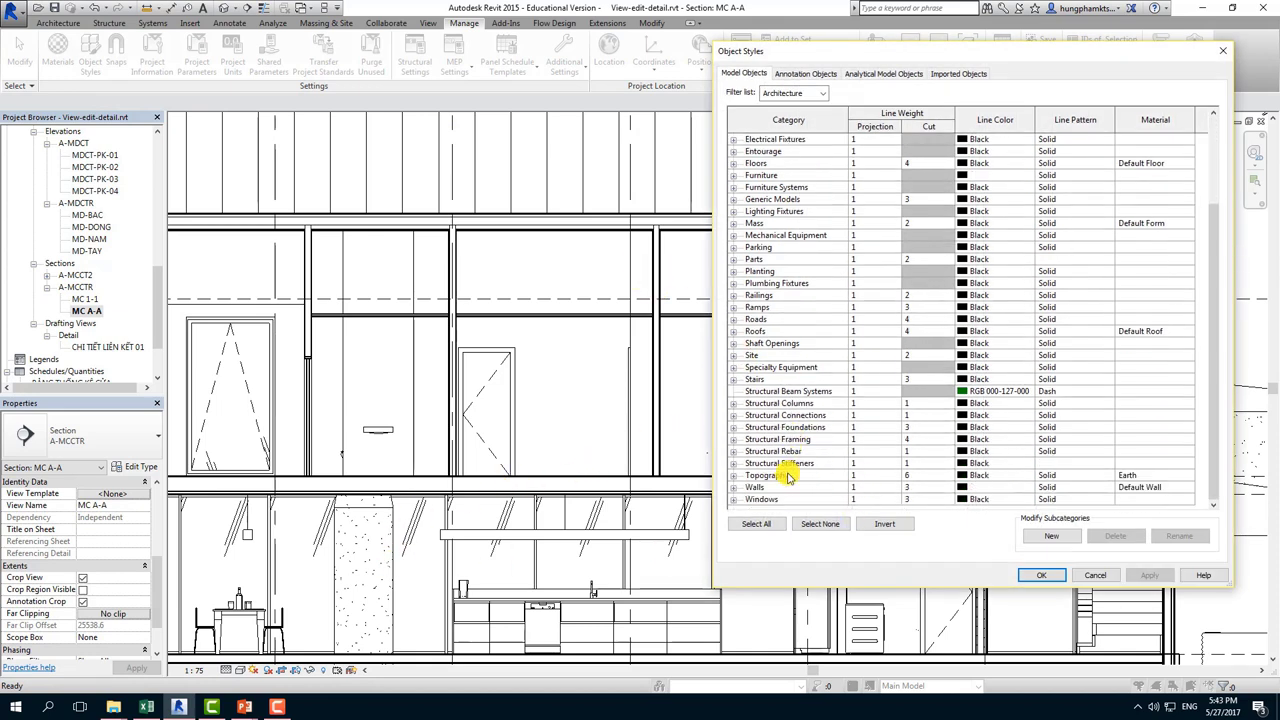
{"action": "left_click", "coordinate": [932, 487]}
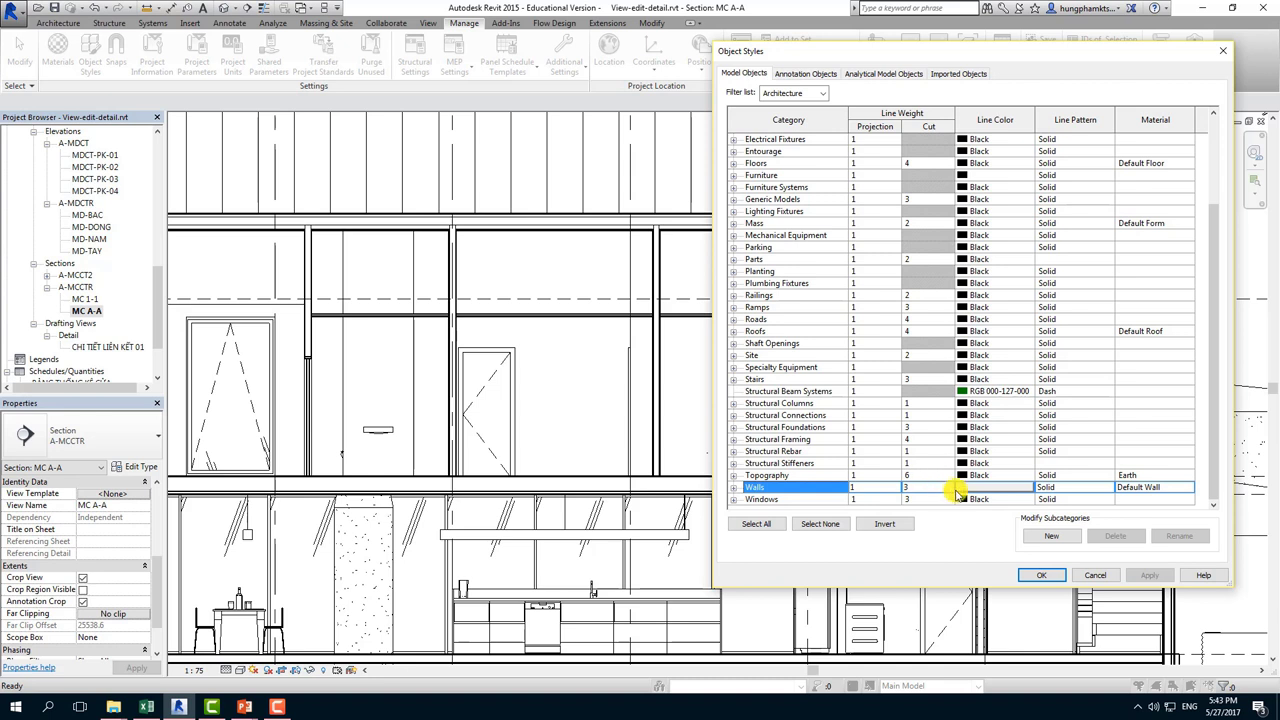
{"action": "left_click", "coordinate": [948, 489]}
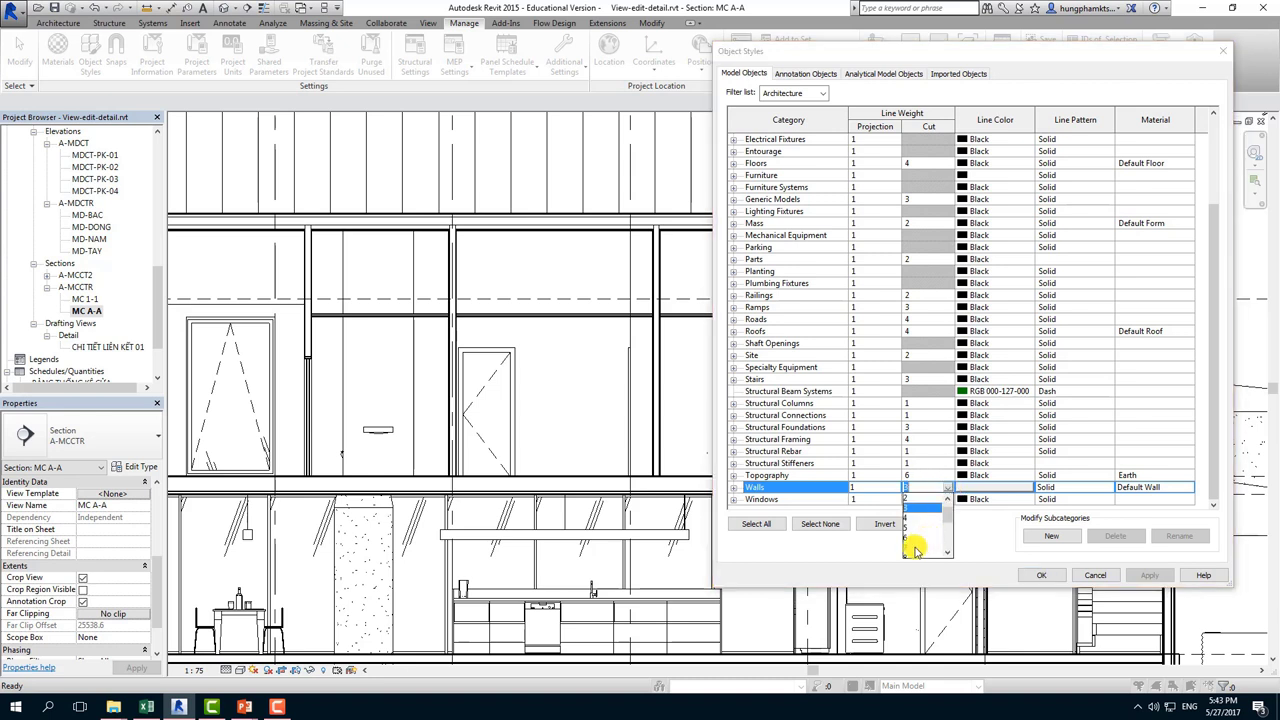
{"action": "left_click", "coordinate": [916, 549]}
{"action": "left_click", "coordinate": [1149, 575]}
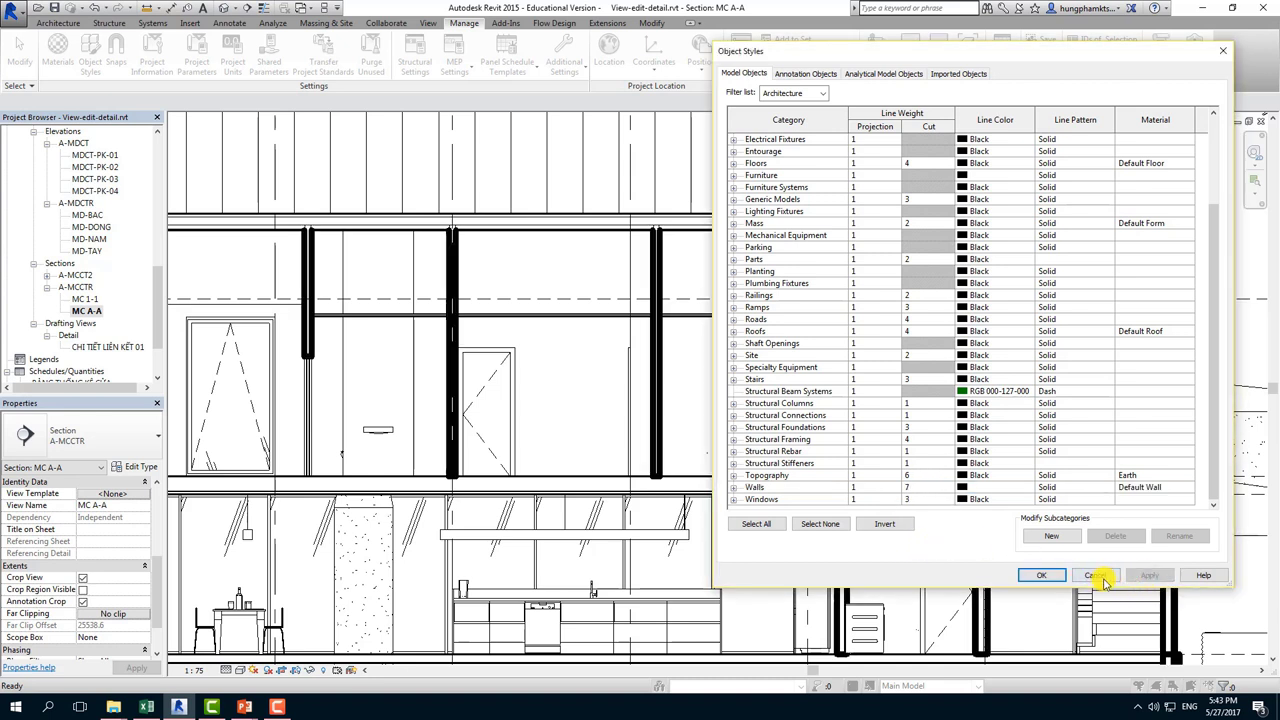
Lower the Walls cut line weight to 4 and confirm the change.
{"action": "left_click", "coordinate": [930, 487]}
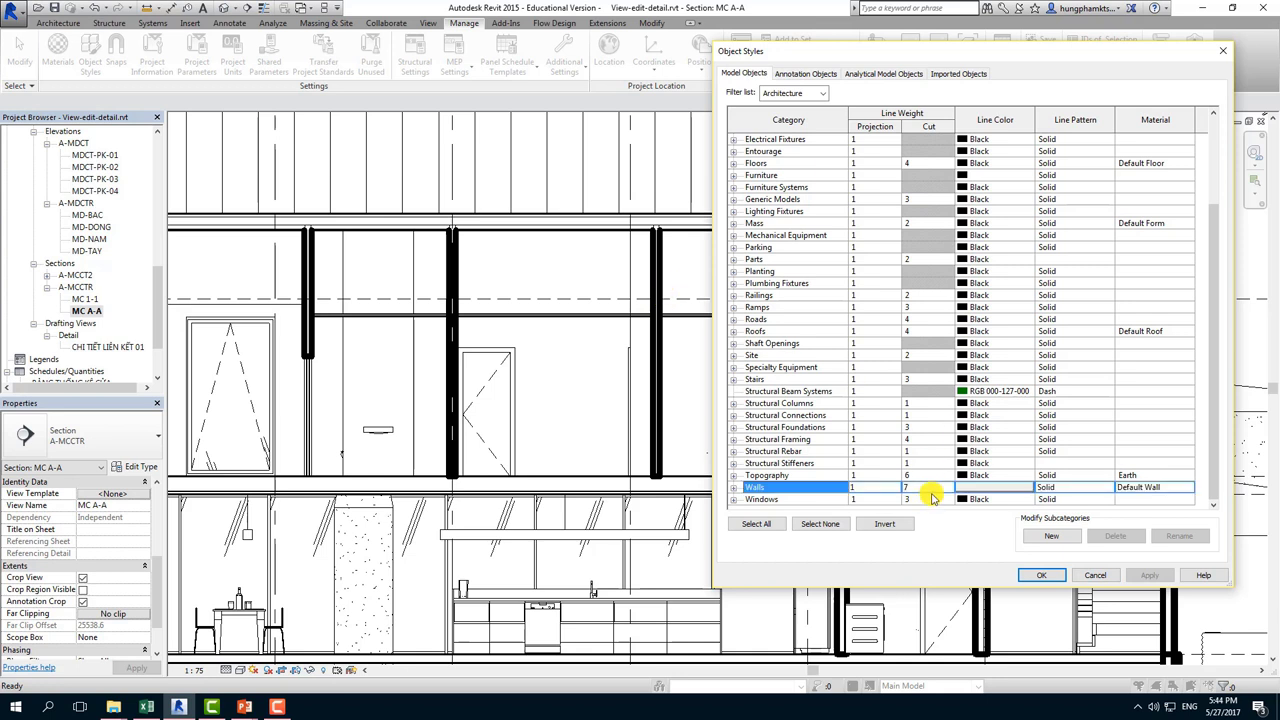
{"action": "key", "text": "Down"}
{"action": "left_click", "coordinate": [933, 489]}
{"action": "left_click", "coordinate": [1050, 576]}
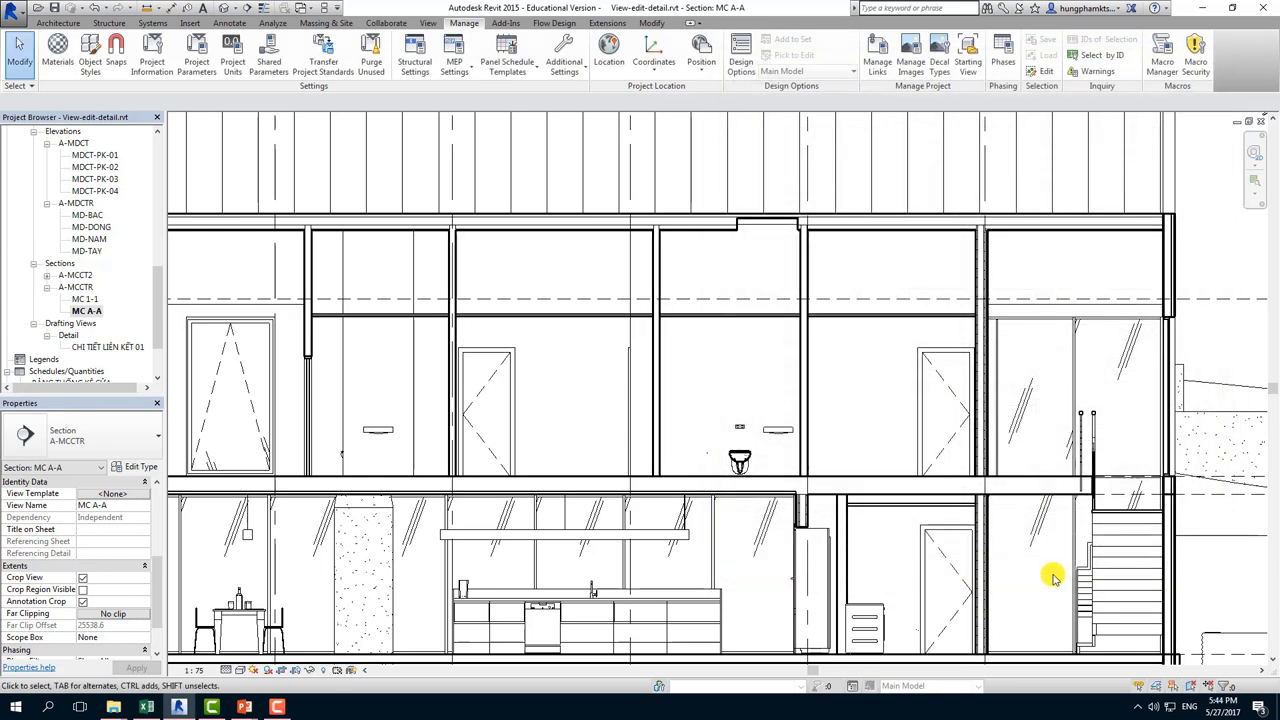
{"action": "scroll", "coordinate": [543, 334], "scroll_direction": "down", "scroll_amount": 1}
{"action": "scroll", "coordinate": [455, 315], "scroll_direction": "down", "scroll_amount": 1}
{"action": "scroll", "coordinate": [343, 323], "scroll_direction": "up", "scroll_amount": 1}
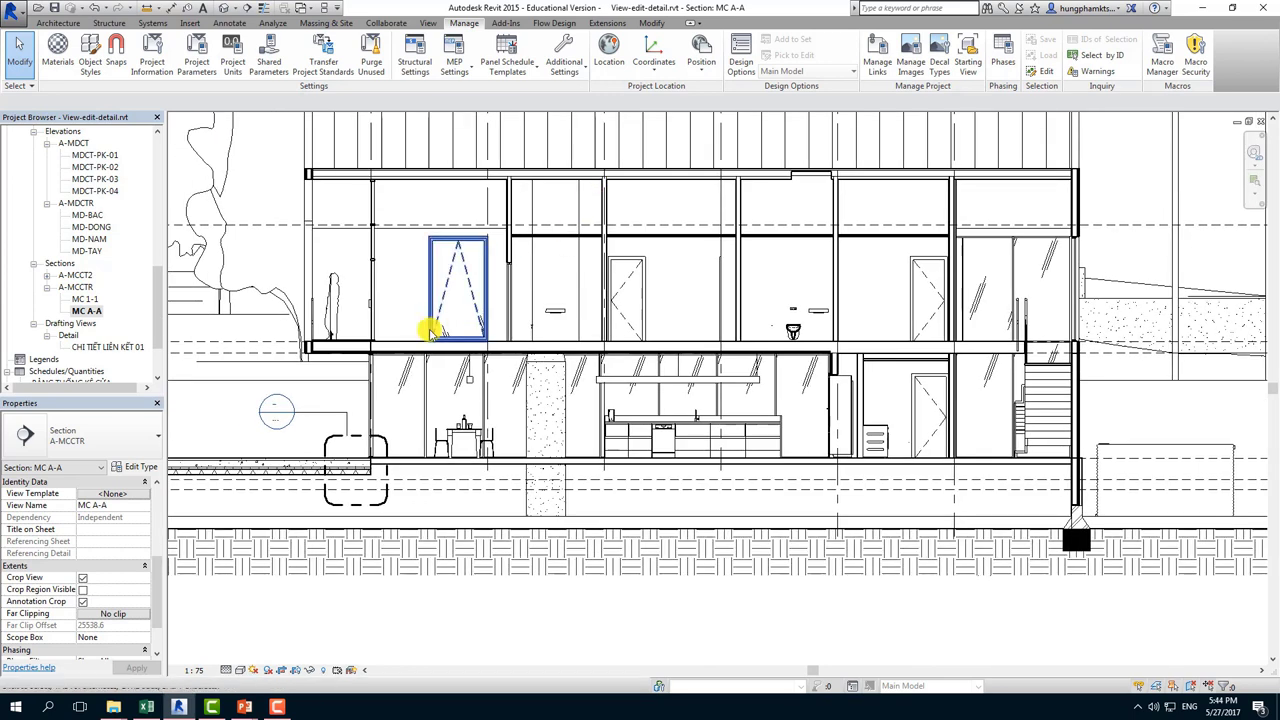
{"action": "scroll", "coordinate": [343, 300], "scroll_direction": "up", "scroll_amount": 2}
{"action": "scroll", "coordinate": [400, 306], "scroll_direction": "up", "scroll_amount": 2}
{"action": "left_click", "coordinate": [91, 55]}
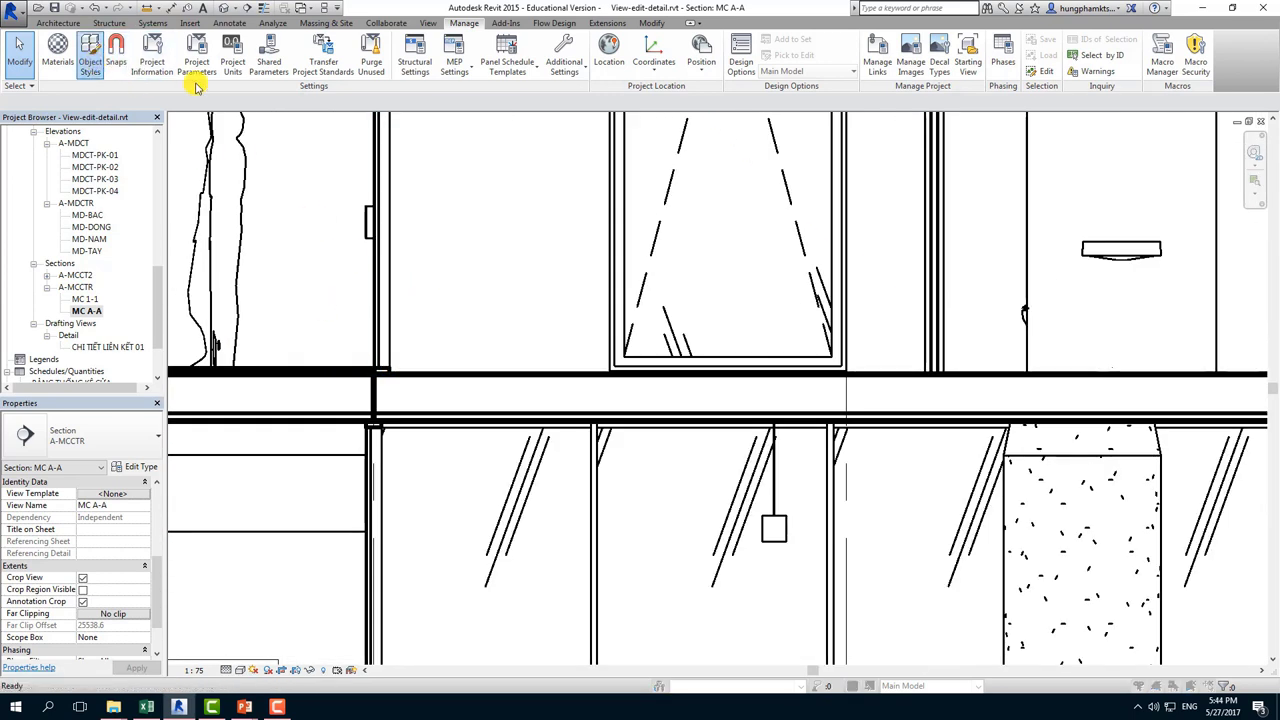
Check the Floors line colour, leave it black, close Object Styles and zoom out to the full section.
{"action": "key", "text": "l"}
{"action": "left_click", "coordinate": [778, 268]}
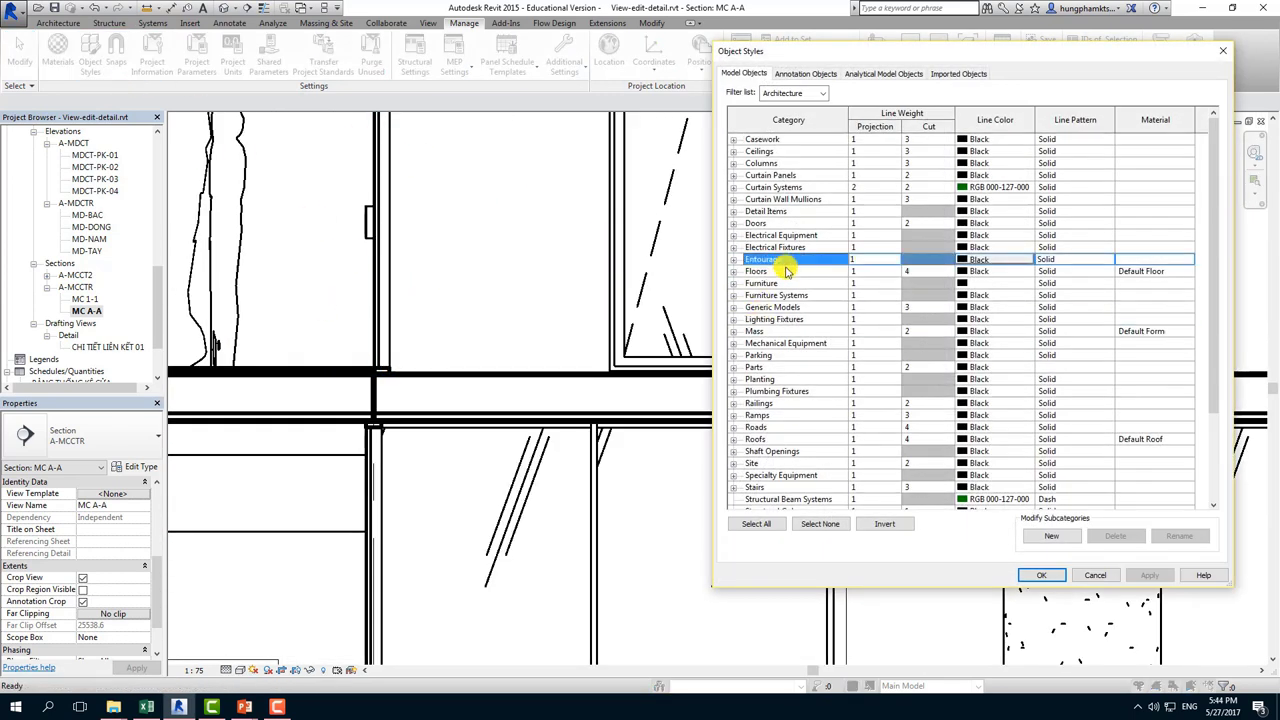
{"action": "left_click", "coordinate": [940, 271]}
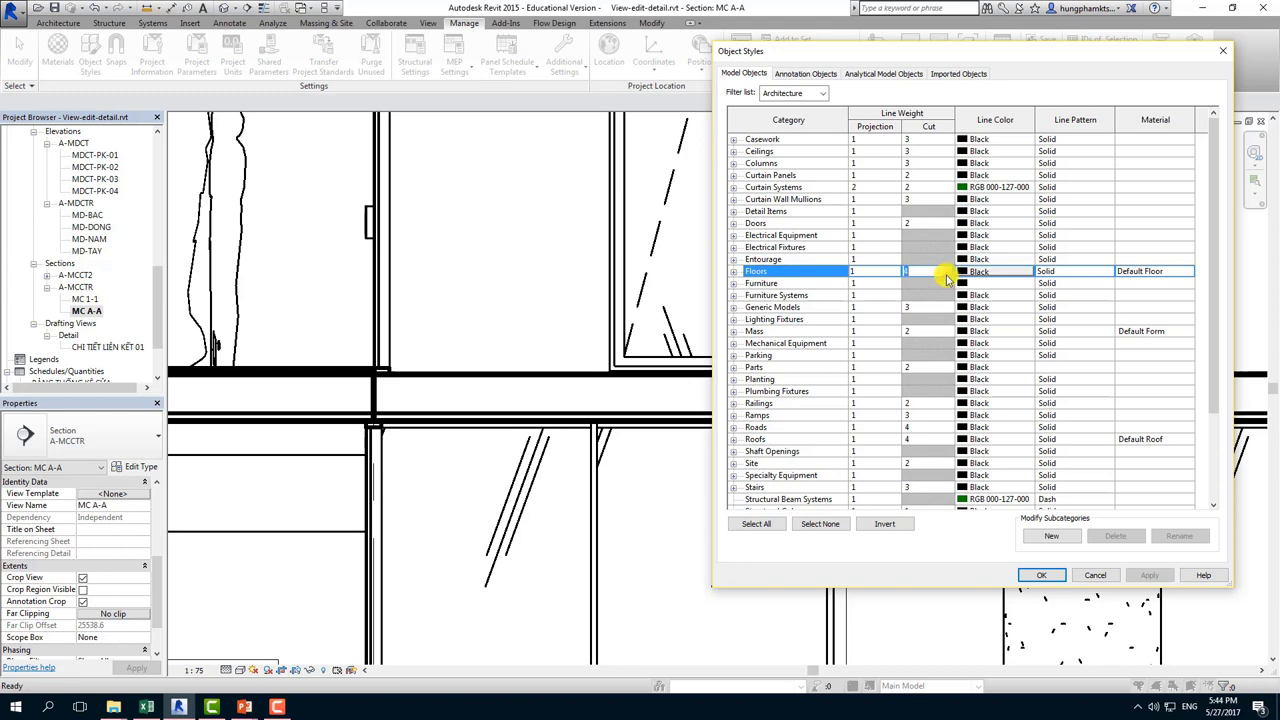
{"action": "left_click", "coordinate": [980, 277]}
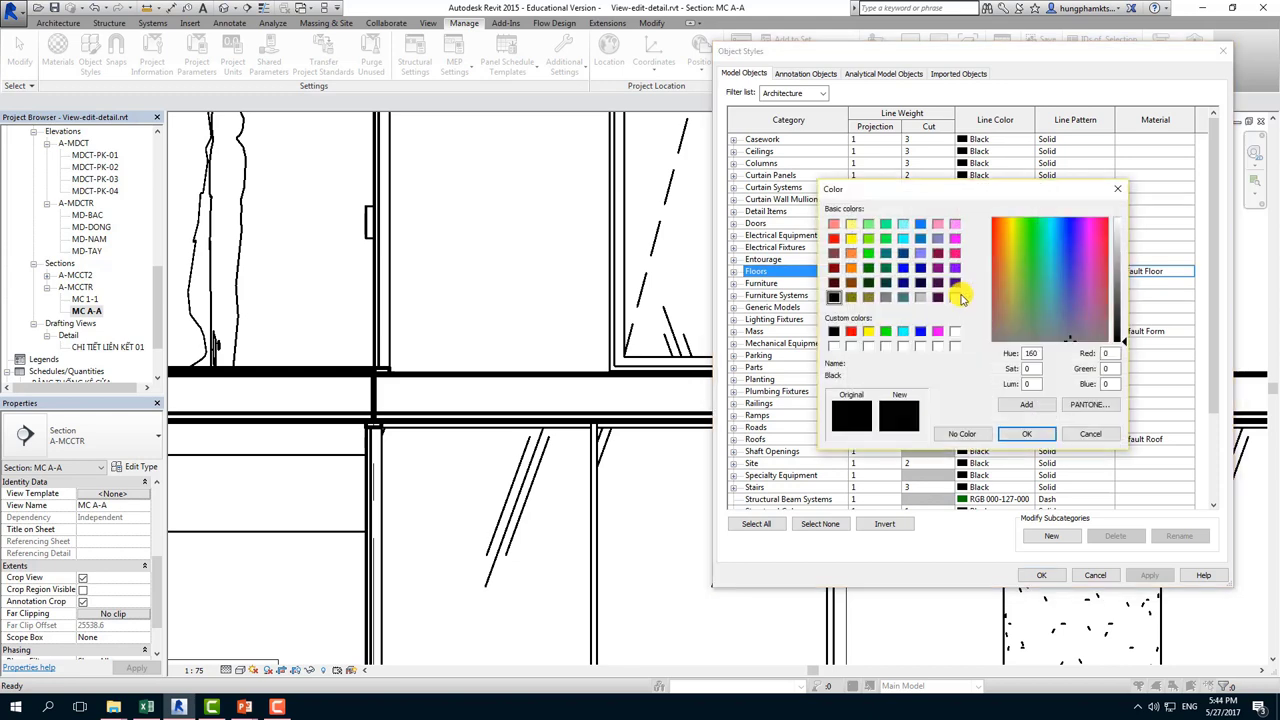
{"action": "left_click", "coordinate": [1121, 181]}
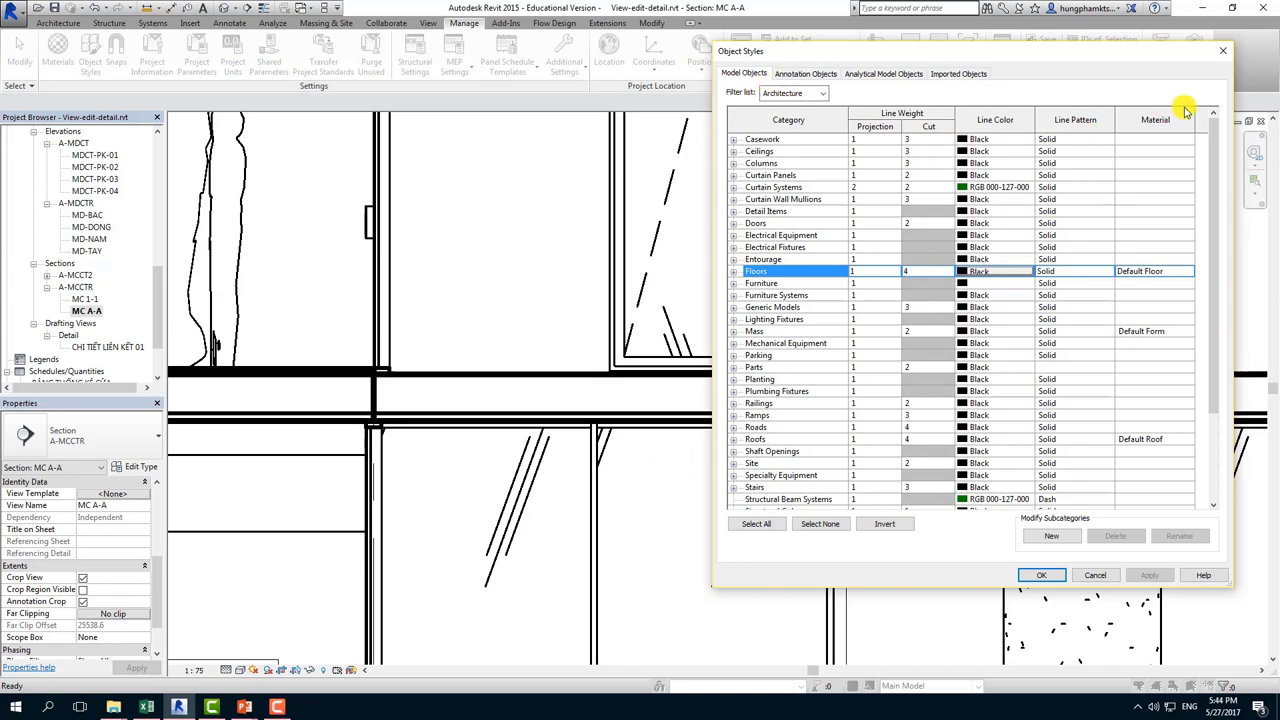
{"action": "left_click", "coordinate": [1222, 50]}
{"action": "scroll", "coordinate": [600, 340], "scroll_direction": "down", "scroll_amount": 3}
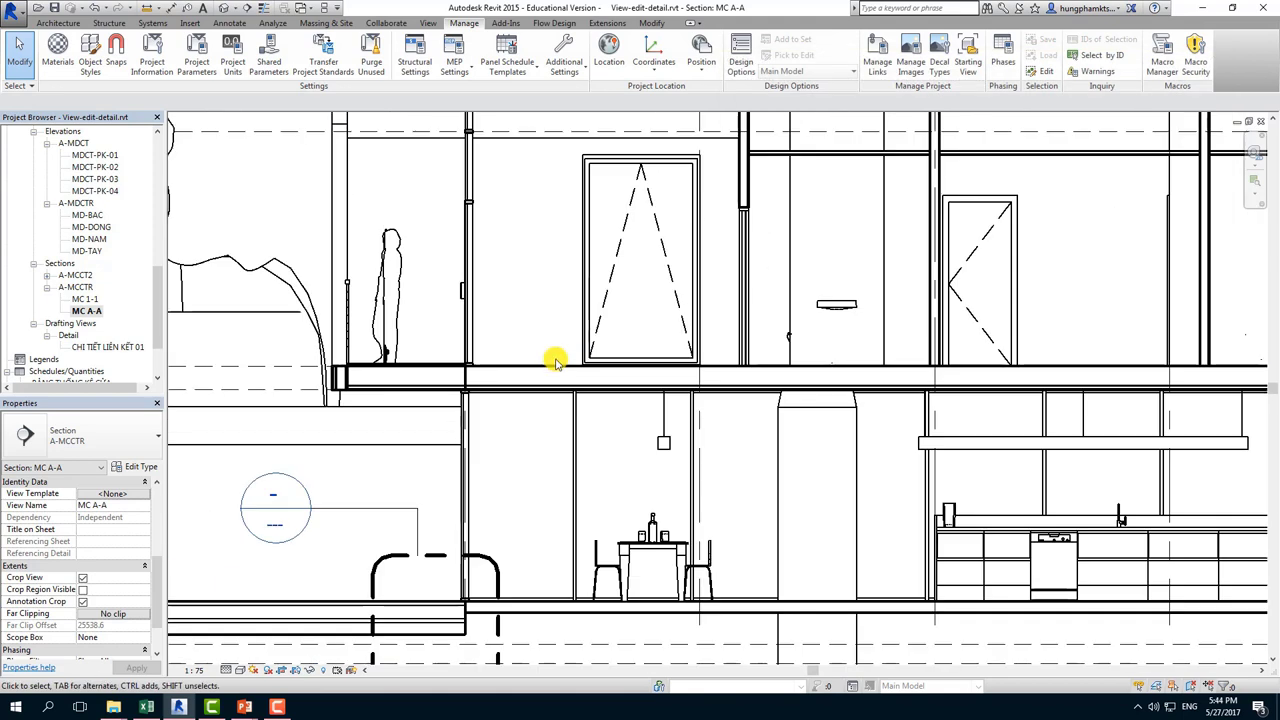
{"action": "scroll", "coordinate": [543, 357], "scroll_direction": "down", "scroll_amount": 2}
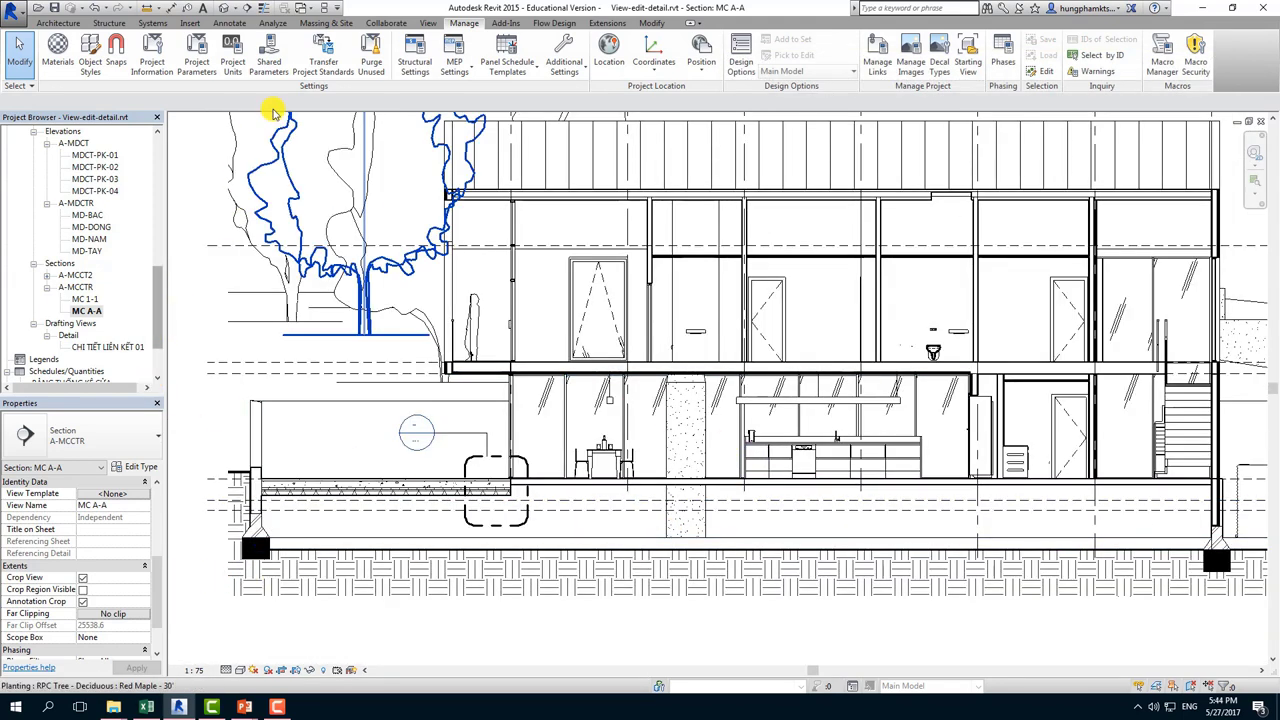
Assign Brick, Common as the Walls category material in Object Styles and apply it.
{"action": "left_click", "coordinate": [90, 52]}
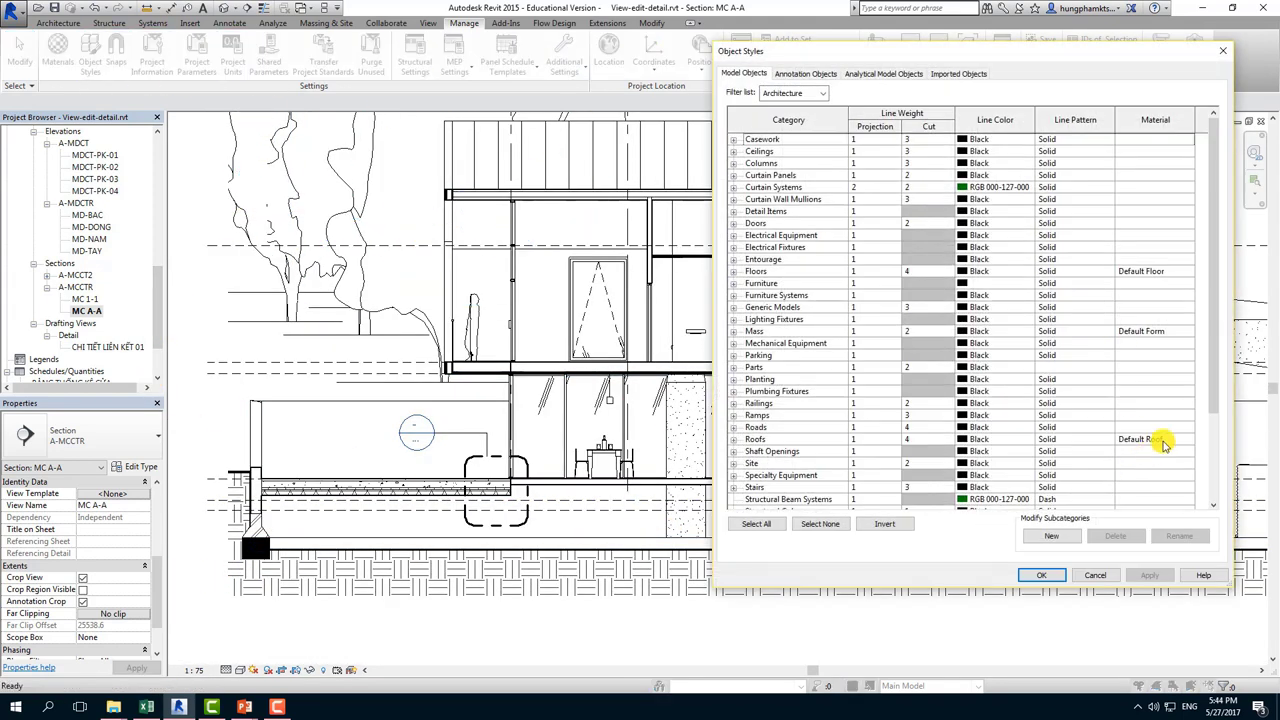
{"action": "left_click", "coordinate": [1130, 439]}
{"action": "scroll", "coordinate": [1160, 462], "scroll_direction": "down", "scroll_amount": 4}
{"action": "left_click", "coordinate": [1167, 465]}
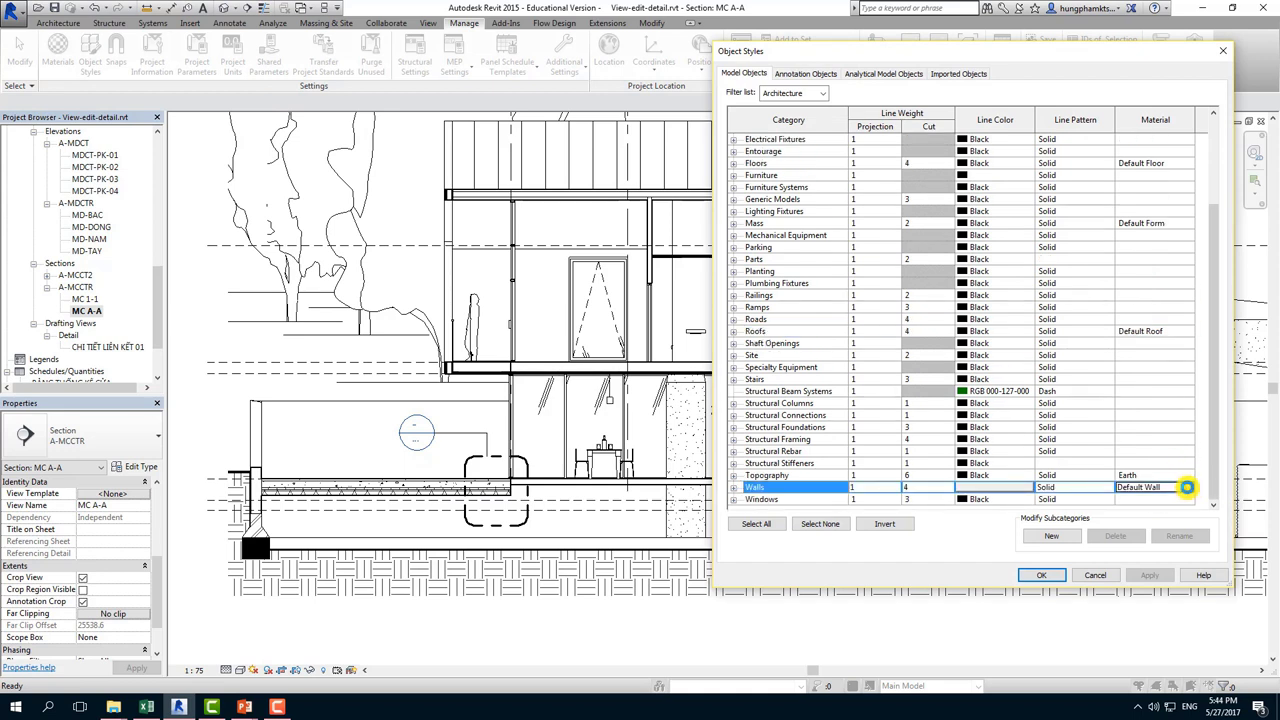
{"action": "left_click", "coordinate": [1186, 487]}
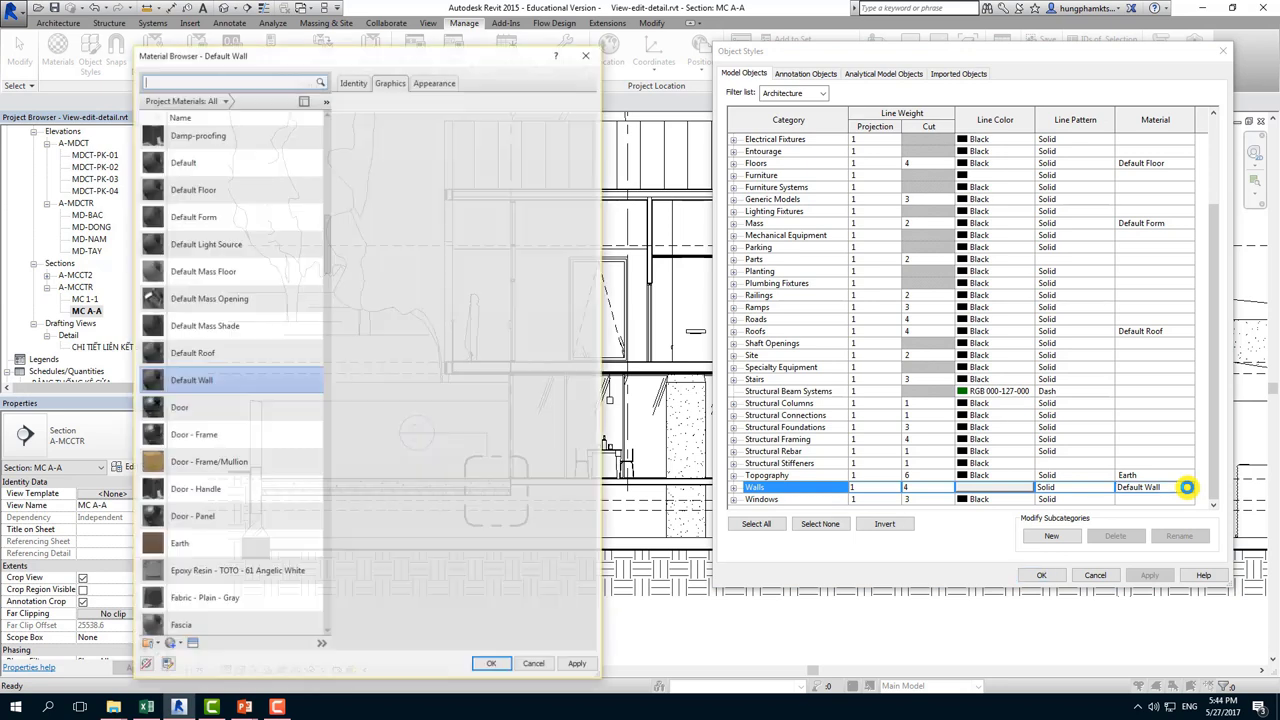
{"action": "scroll", "coordinate": [197, 530], "scroll_direction": "down", "scroll_amount": 3}
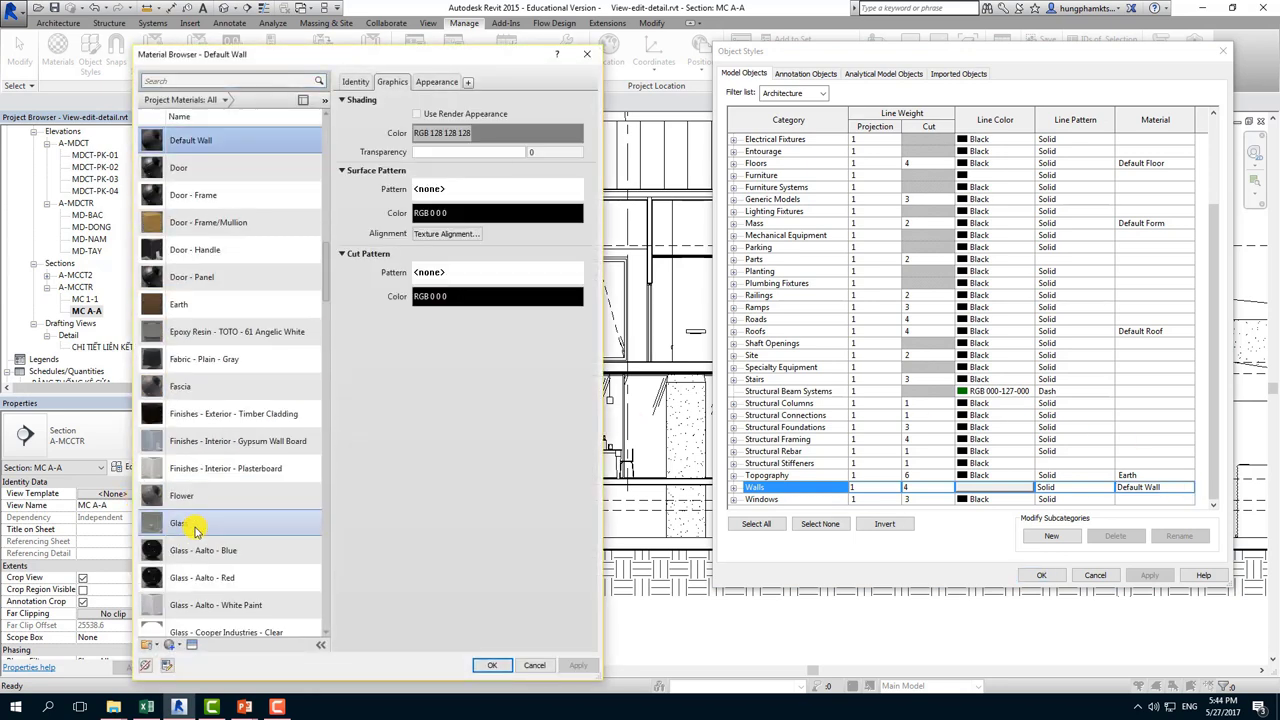
{"action": "scroll", "coordinate": [230, 525], "scroll_direction": "down", "scroll_amount": 3}
{"action": "scroll", "coordinate": [266, 523], "scroll_direction": "down", "scroll_amount": 3}
{"action": "scroll", "coordinate": [300, 495], "scroll_direction": "up", "scroll_amount": 3}
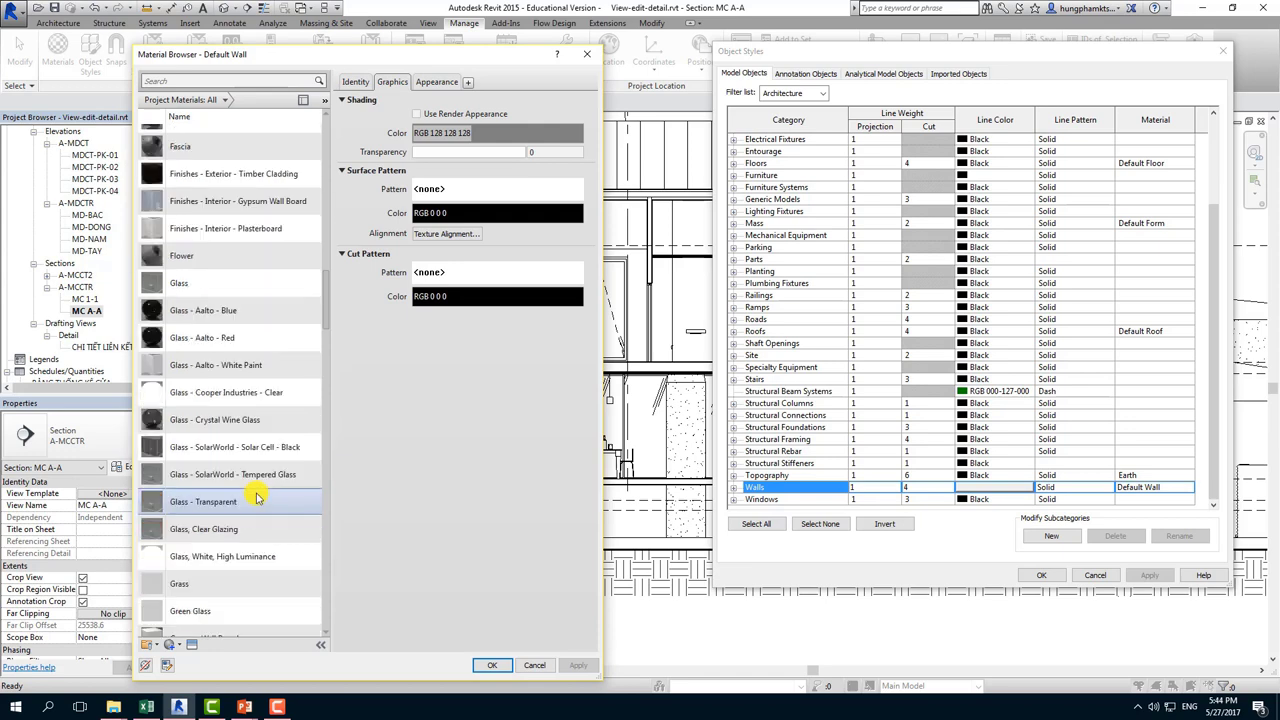
{"action": "scroll", "coordinate": [280, 400], "scroll_direction": "up", "scroll_amount": 6}
{"action": "scroll", "coordinate": [272, 370], "scroll_direction": "up", "scroll_amount": 10}
{"action": "scroll", "coordinate": [265, 345], "scroll_direction": "up", "scroll_amount": 5}
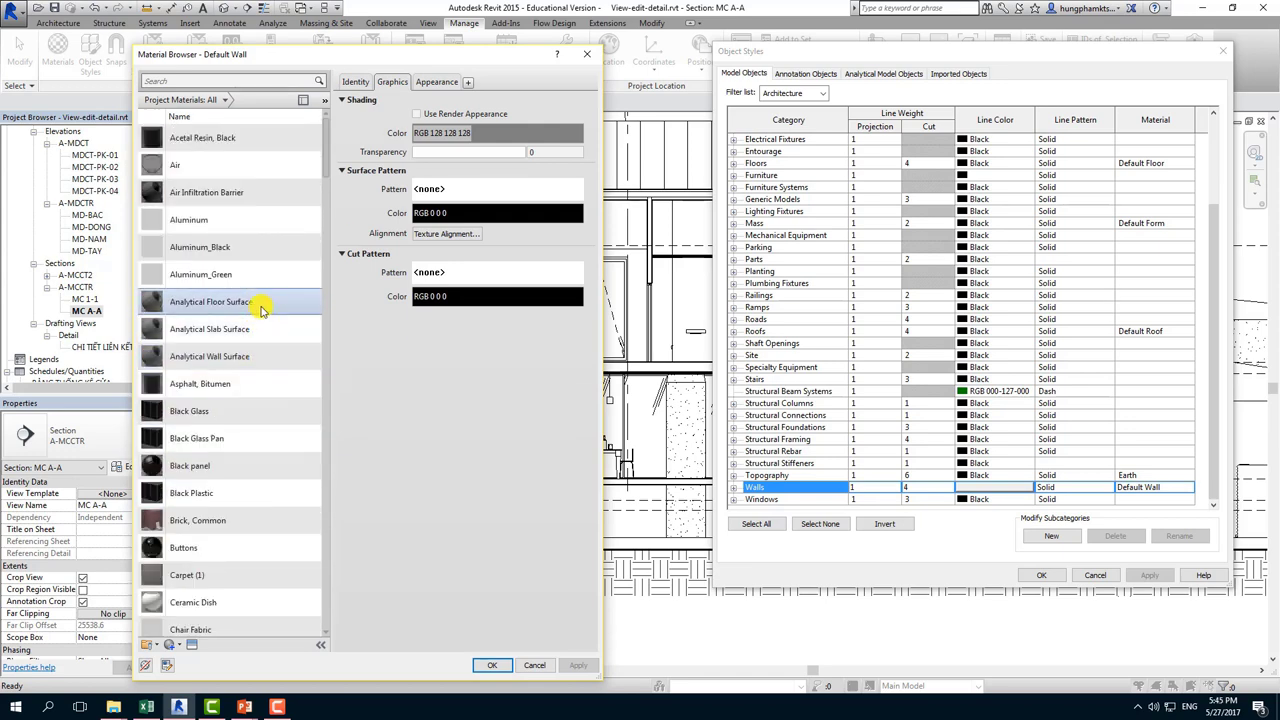
{"action": "left_click", "coordinate": [220, 520]}
{"action": "left_click", "coordinate": [492, 665]}
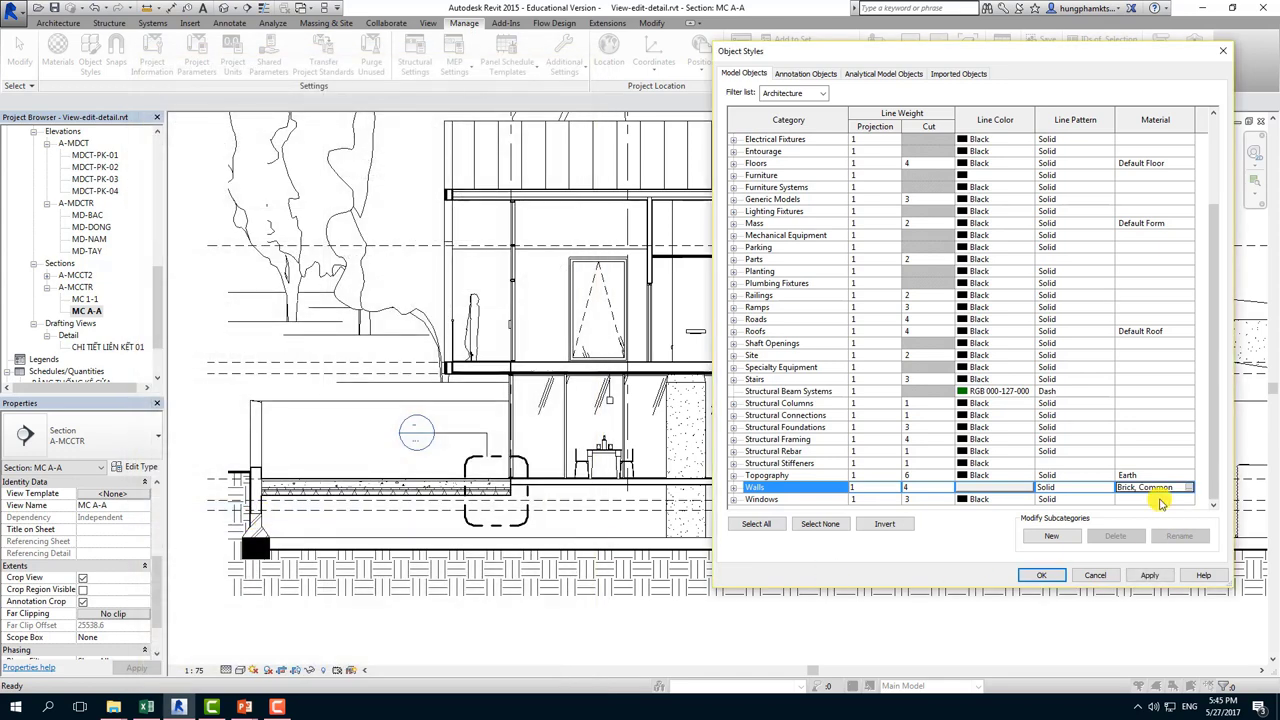
{"action": "left_click", "coordinate": [1158, 575]}
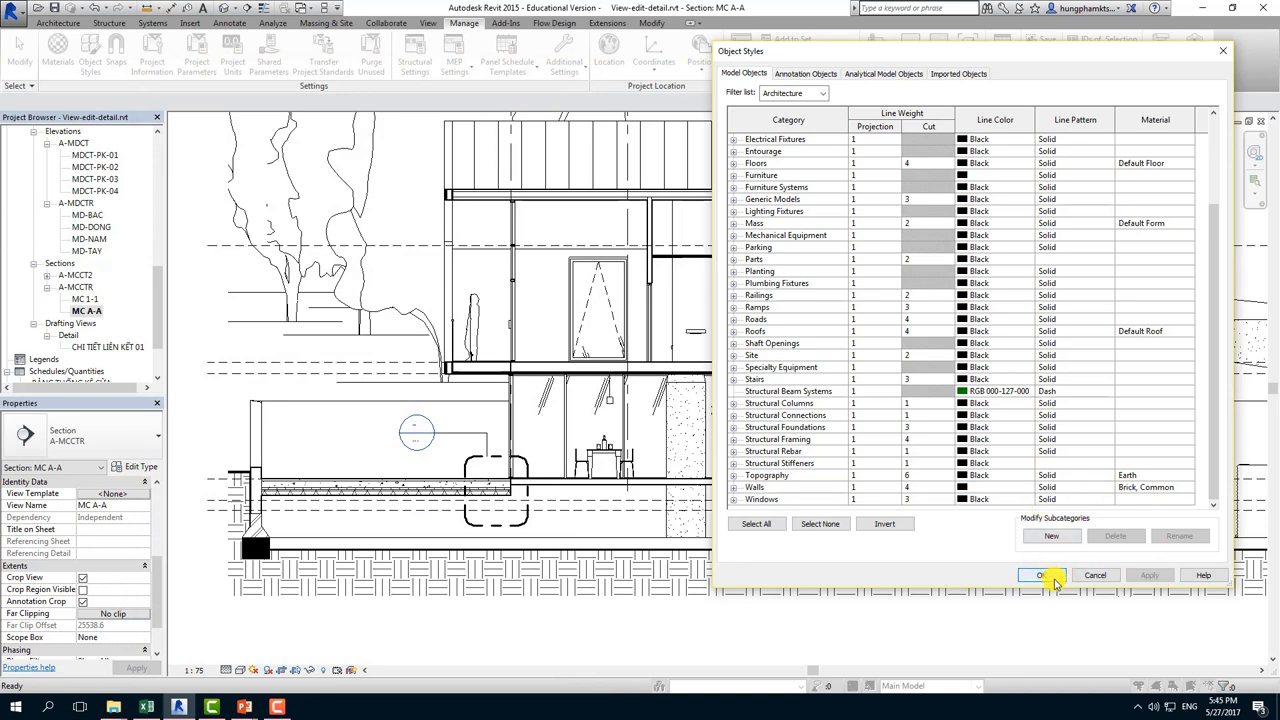
{"action": "left_click", "coordinate": [1052, 576]}
Switch the section to the Realistic visual style and select an upper-floor interior partition wall.
{"action": "left_click", "coordinate": [241, 670]}
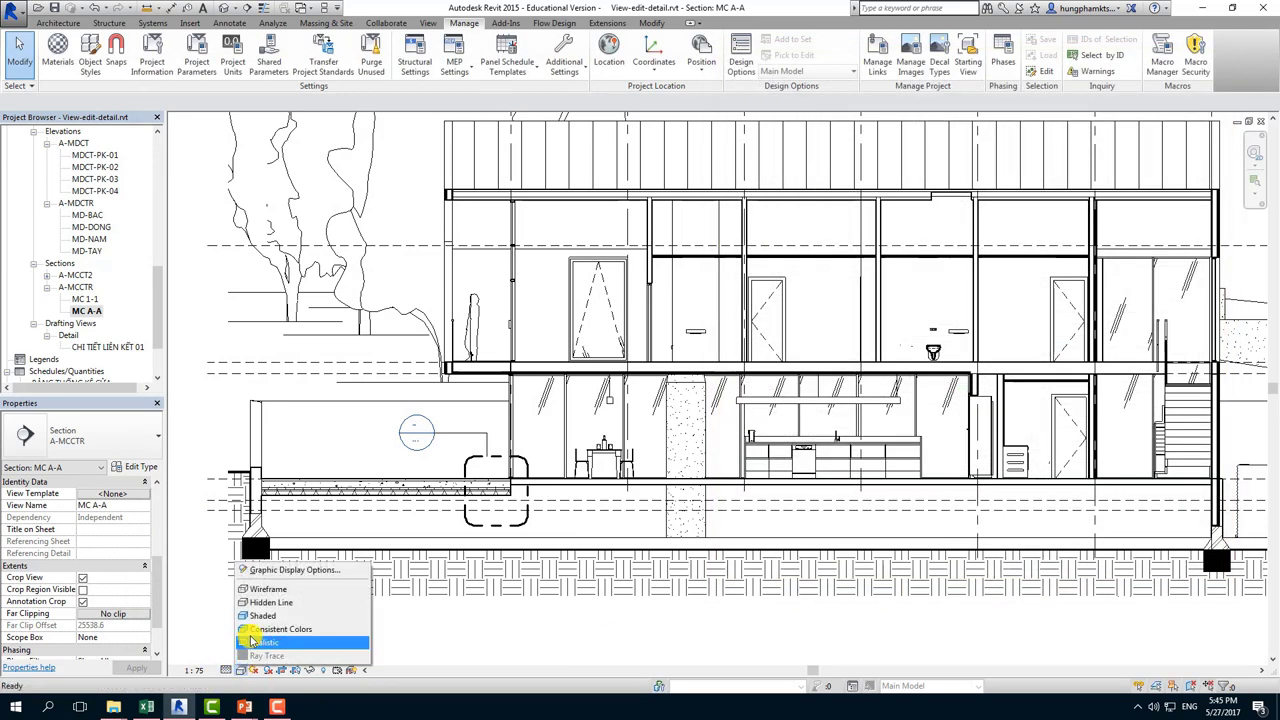
{"action": "left_click", "coordinate": [290, 634]}
{"action": "scroll", "coordinate": [570, 420], "scroll_direction": "up", "scroll_amount": 2}
{"action": "middle_click_drag", "start_coordinate": [570, 420], "coordinate": [506, 414]}
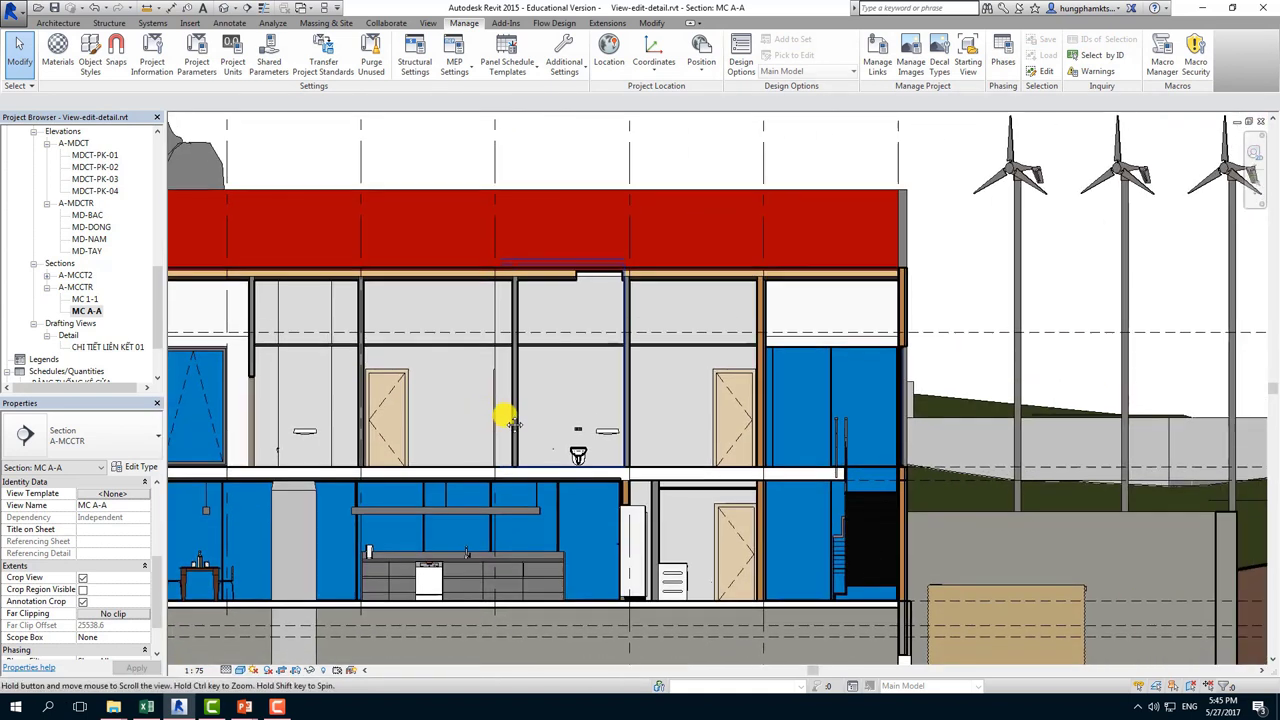
{"action": "scroll", "coordinate": [580, 371], "scroll_direction": "up", "scroll_amount": 2}
{"action": "scroll", "coordinate": [629, 403], "scroll_direction": "up", "scroll_amount": 2}
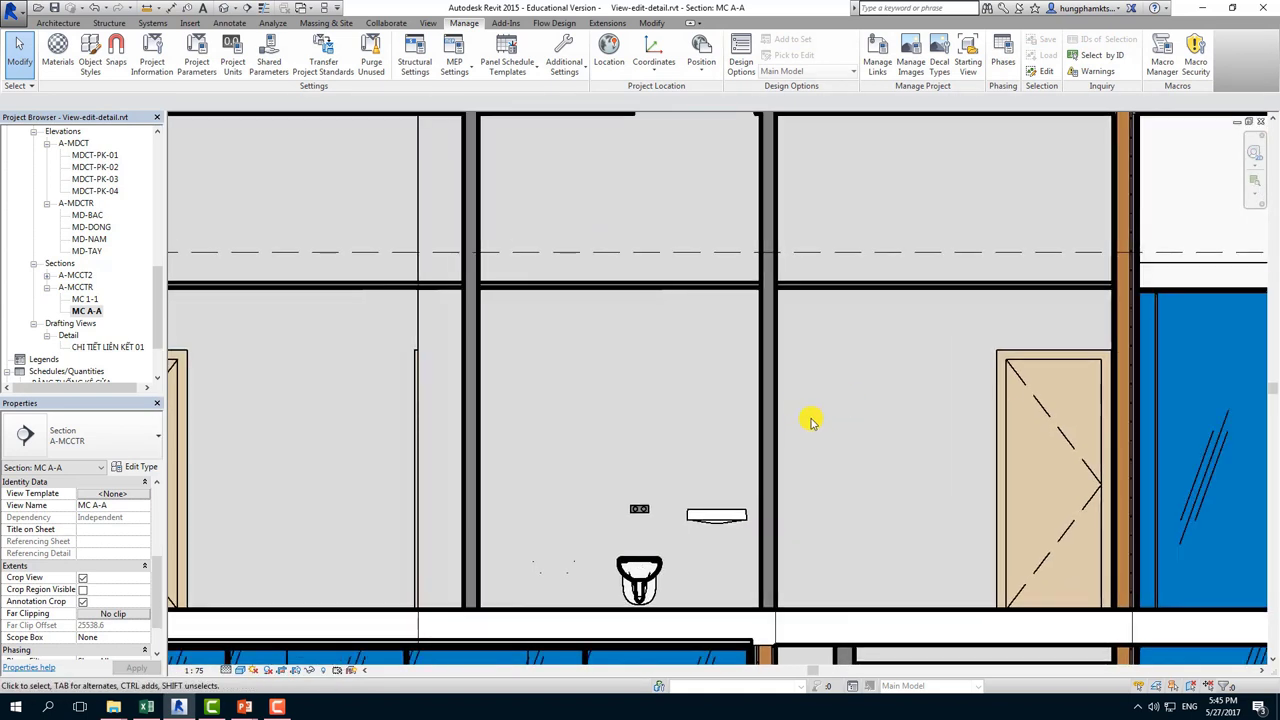
{"action": "left_click", "coordinate": [763, 404]}
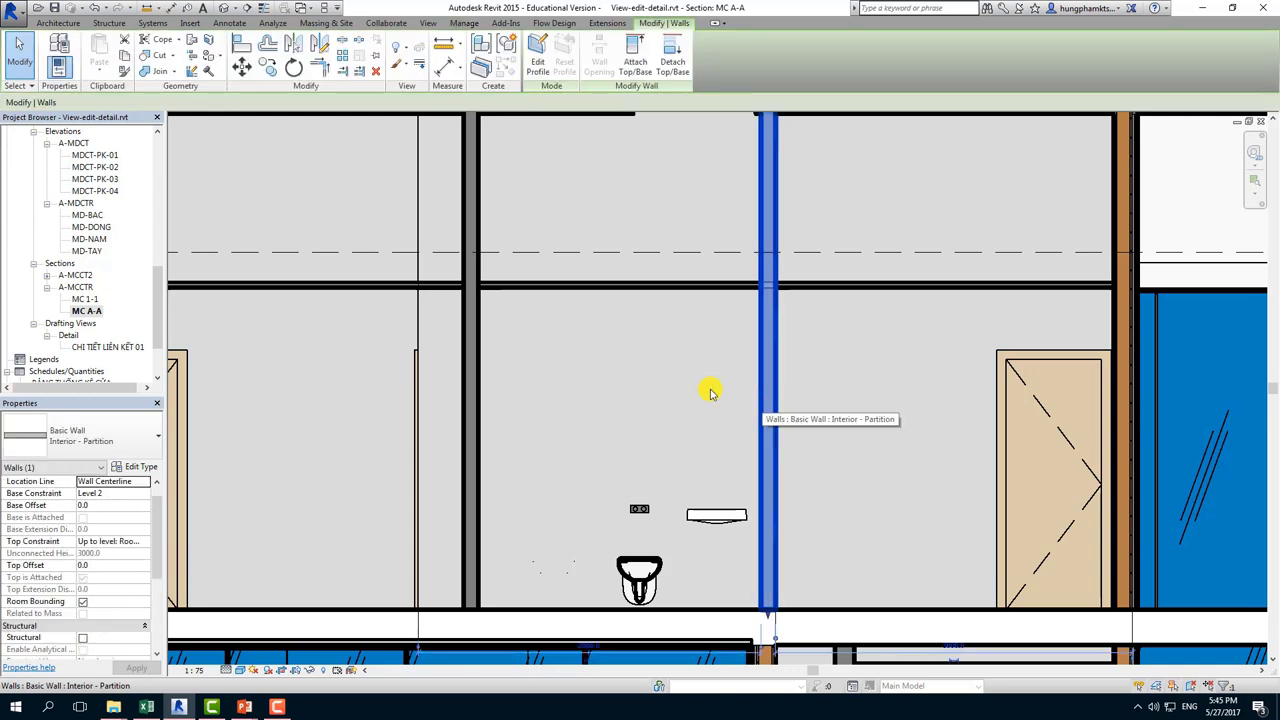
Set the first layer of the Interior - Partition wall assembly to <By Category>.
{"action": "left_click", "coordinate": [138, 468]}
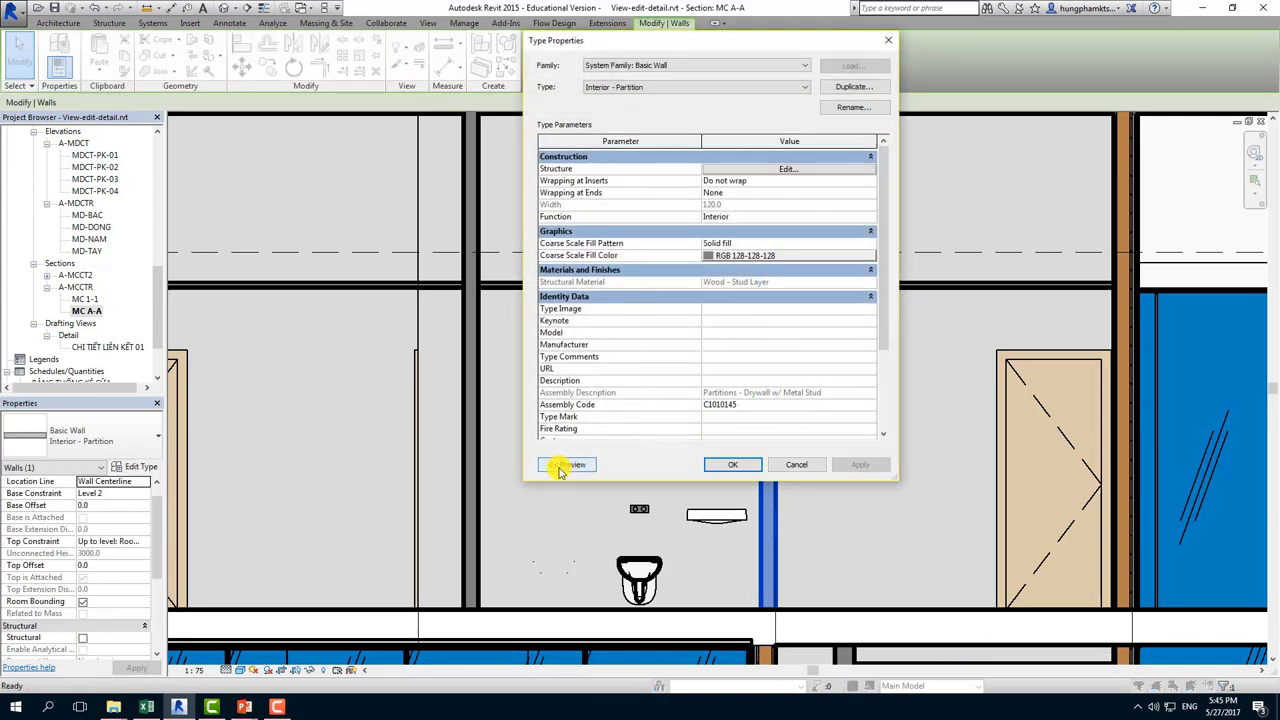
{"action": "left_click", "coordinate": [779, 170]}
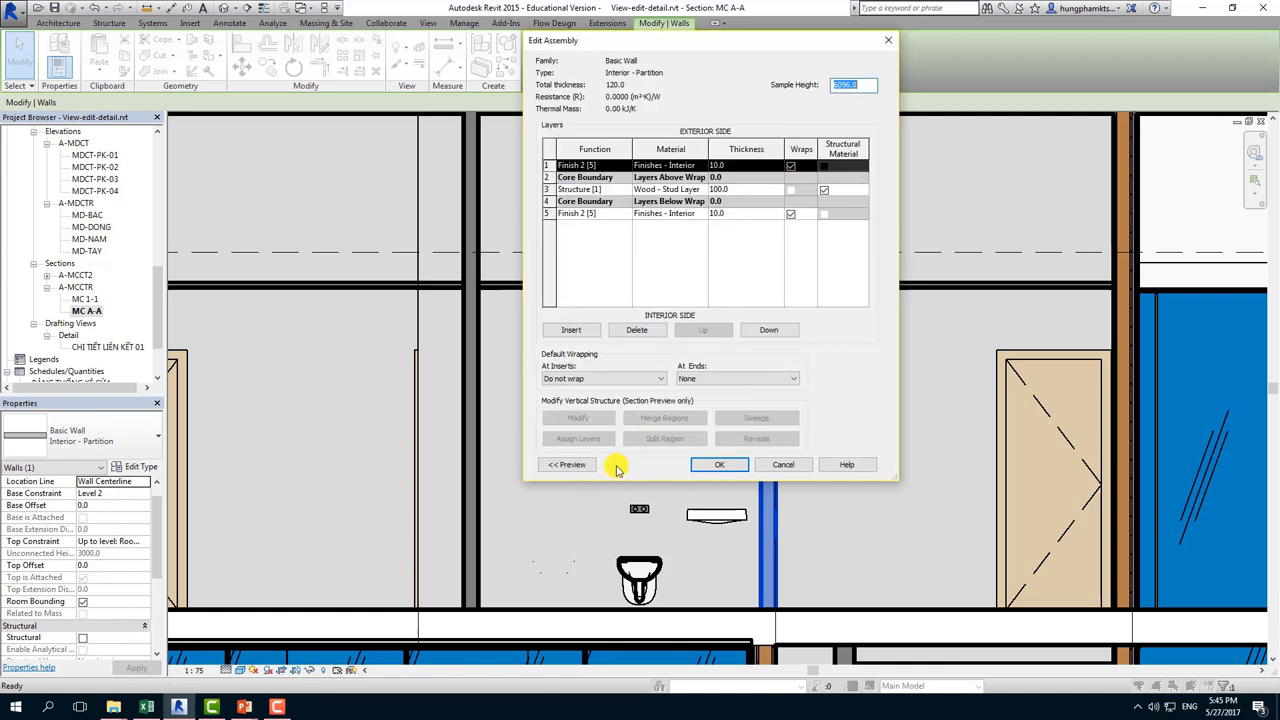
{"action": "left_click", "coordinate": [704, 166]}
{"action": "left_click", "coordinate": [703, 166]}
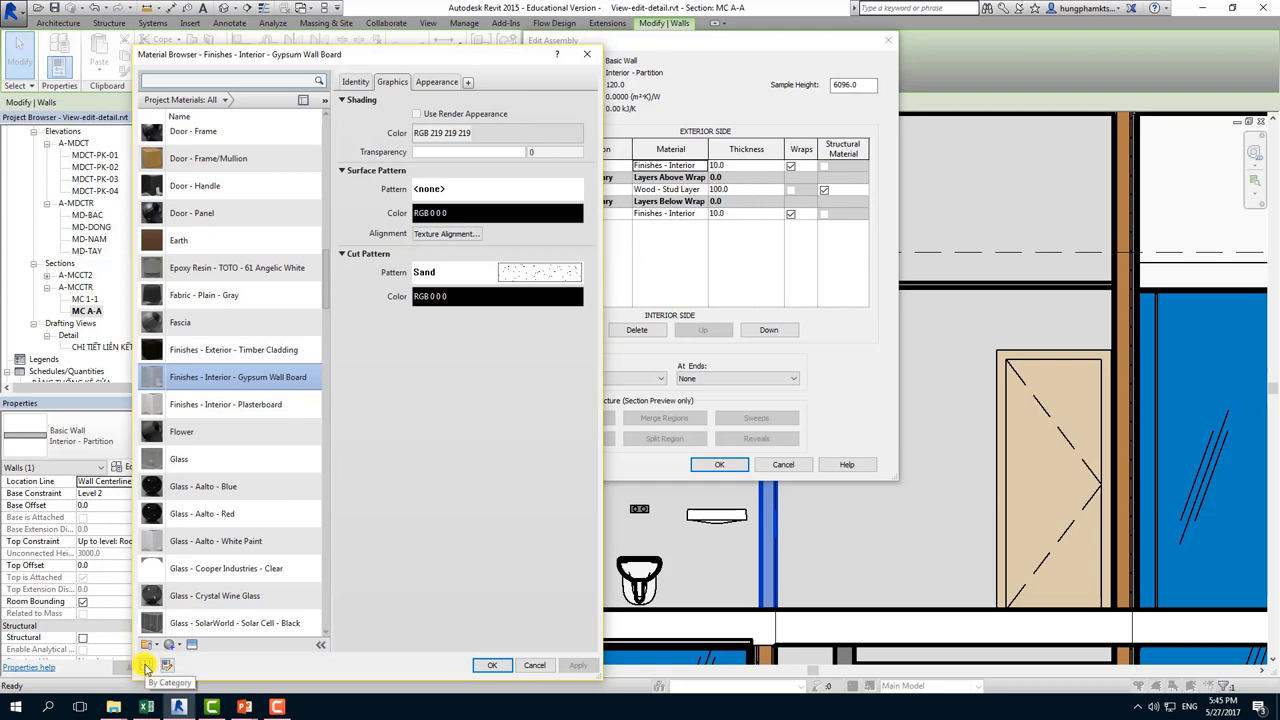
{"action": "left_click", "coordinate": [145, 668]}
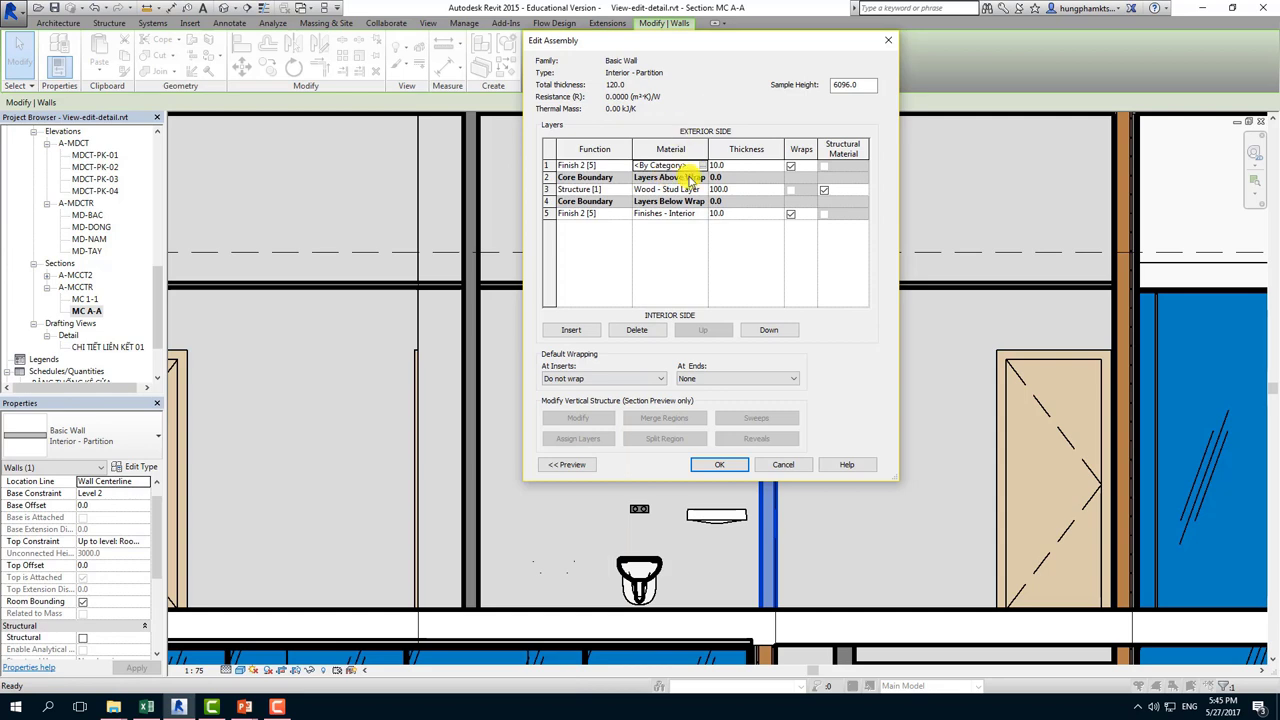
Set the inner finish layer to <By Category> too, accept the wall type, and deselect.
{"action": "left_click", "coordinate": [703, 215]}
{"action": "left_click", "coordinate": [703, 214]}
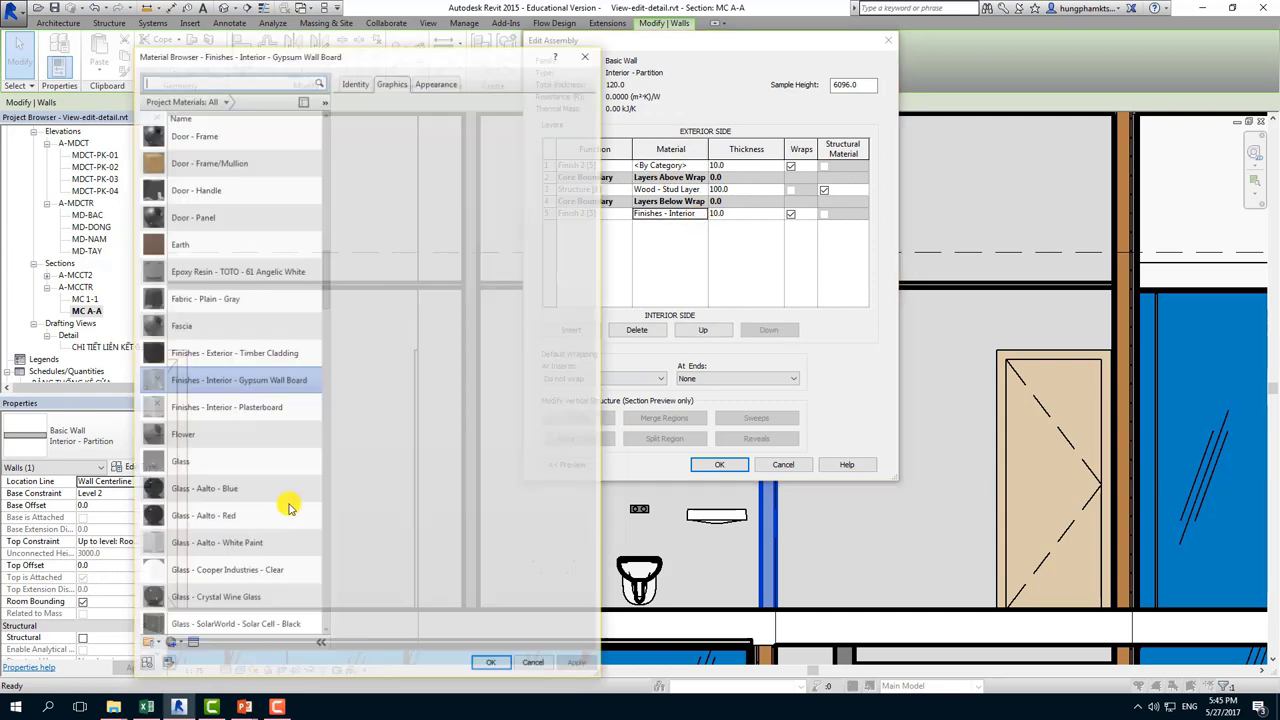
{"action": "left_click", "coordinate": [145, 668]}
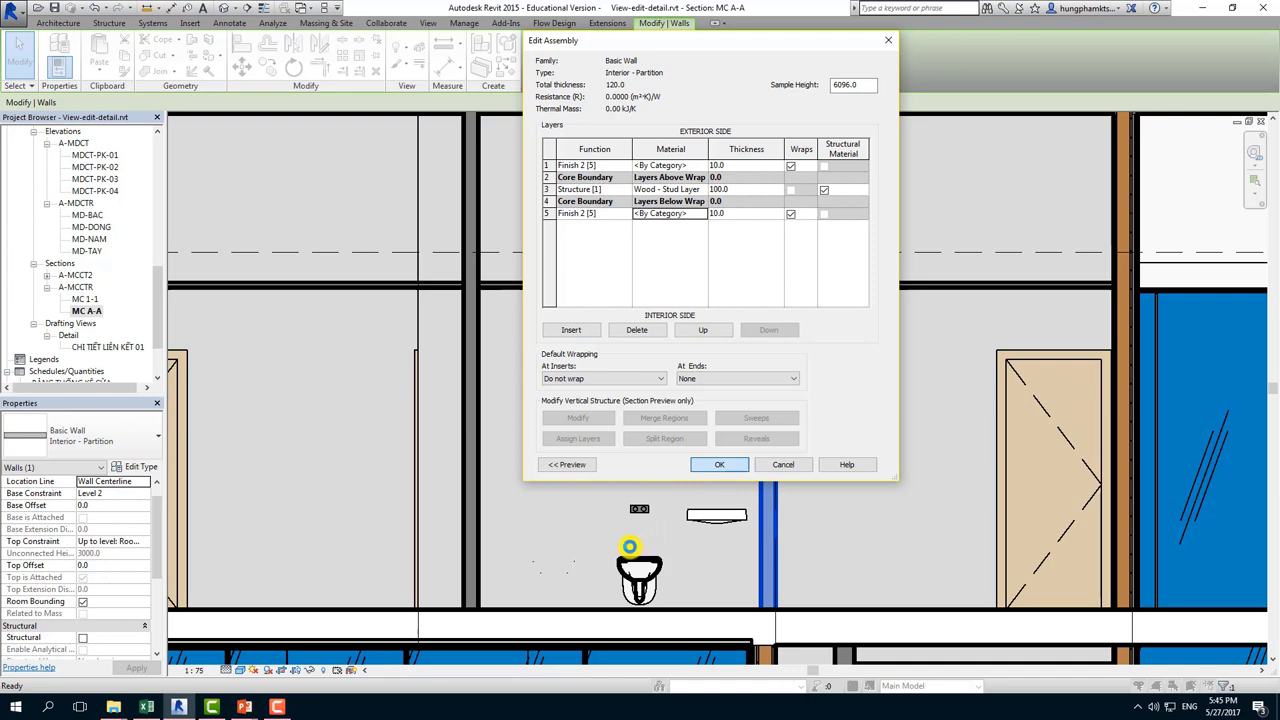
{"action": "left_click", "coordinate": [719, 464]}
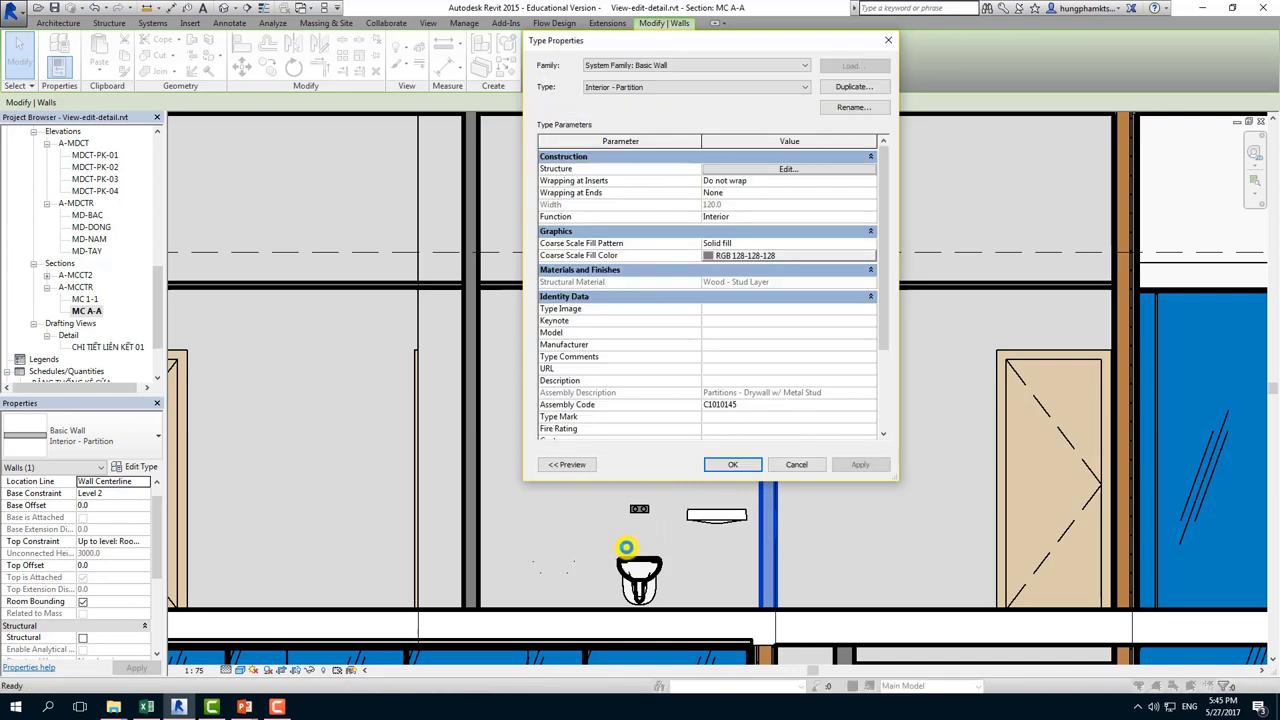
{"action": "left_click", "coordinate": [721, 466]}
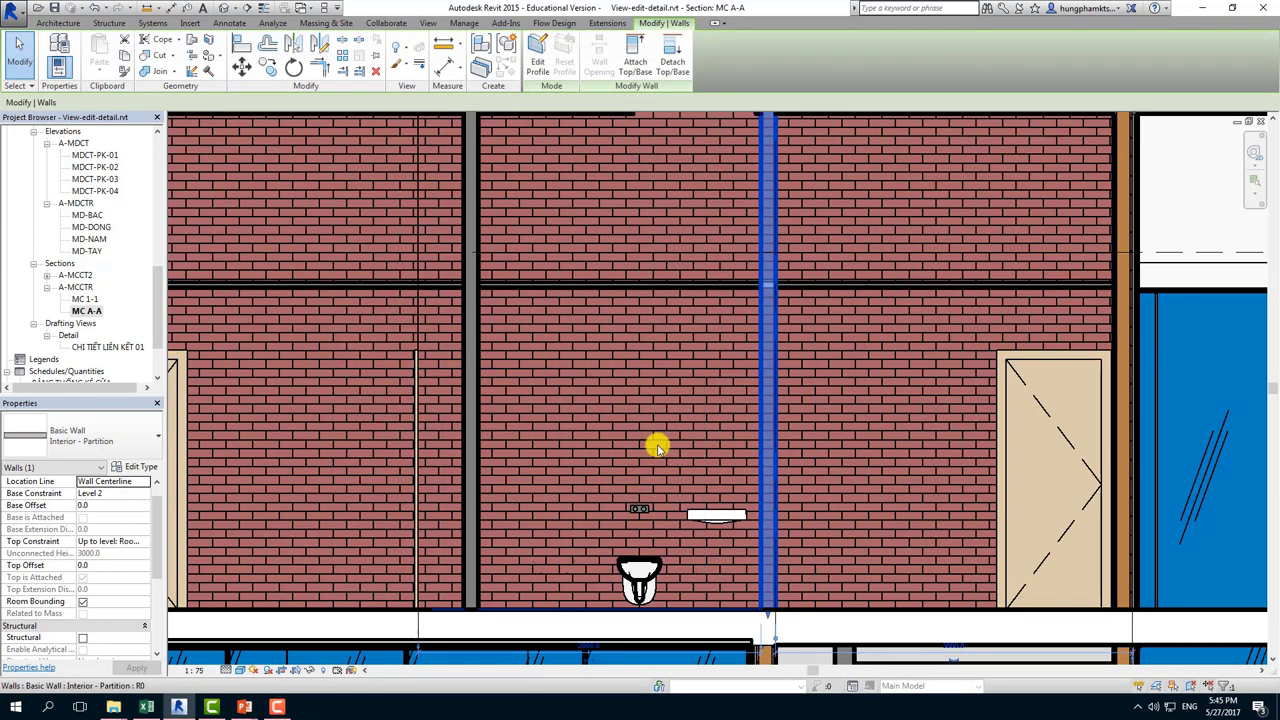
{"action": "key", "text": "Escape"}
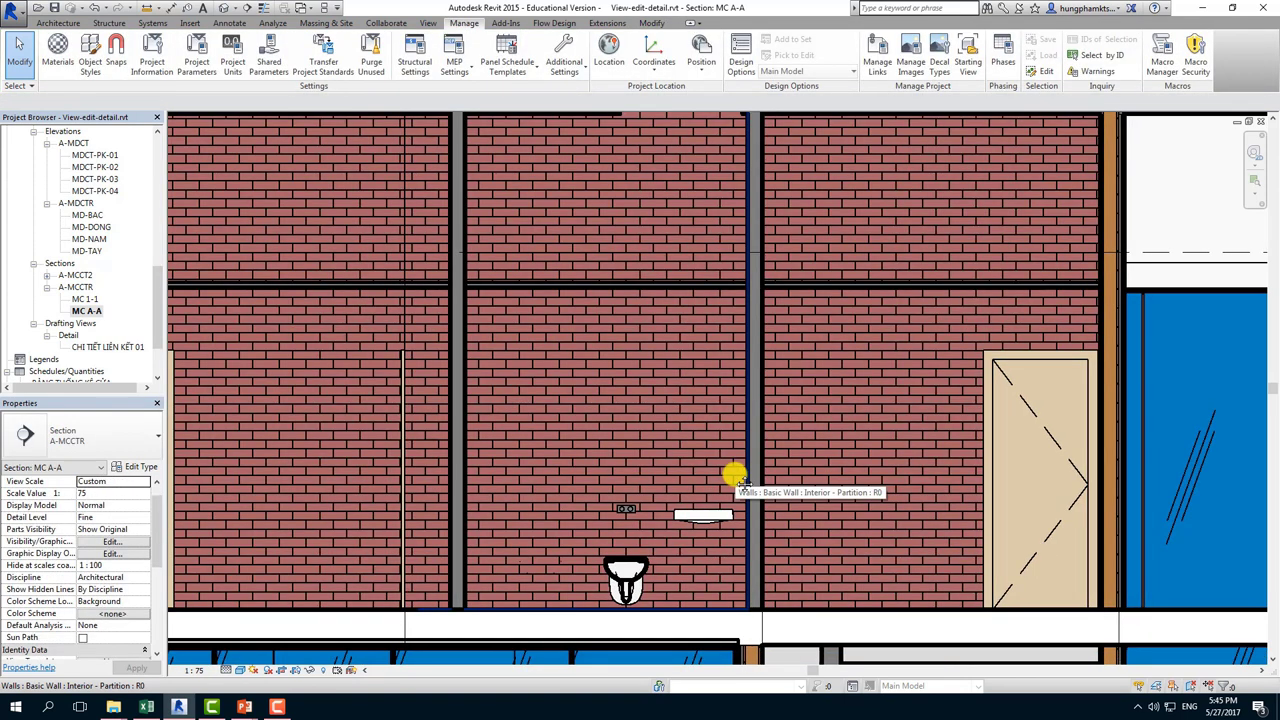
{"action": "left_click", "coordinate": [90, 52]}
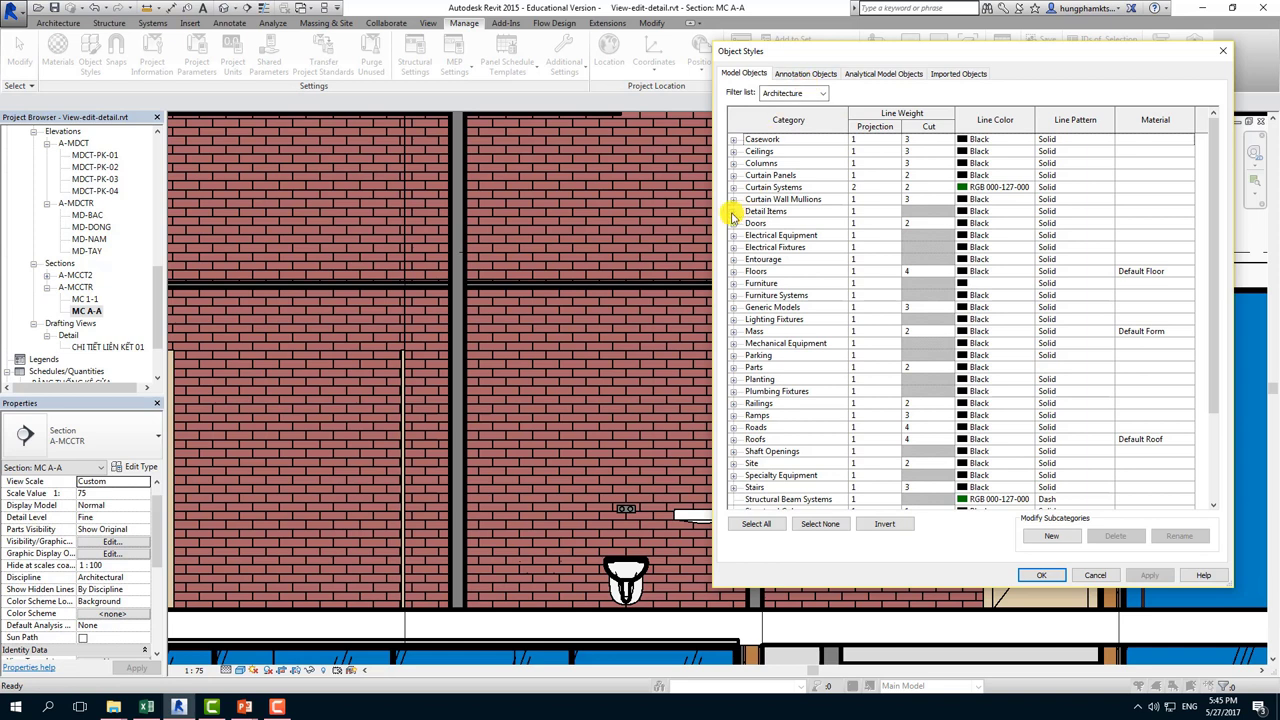
{"action": "scroll", "coordinate": [760, 450], "scroll_direction": "down", "scroll_amount": 1}
{"action": "left_click", "coordinate": [768, 460]}
{"action": "scroll", "coordinate": [765, 465], "scroll_direction": "down", "scroll_amount": 2}
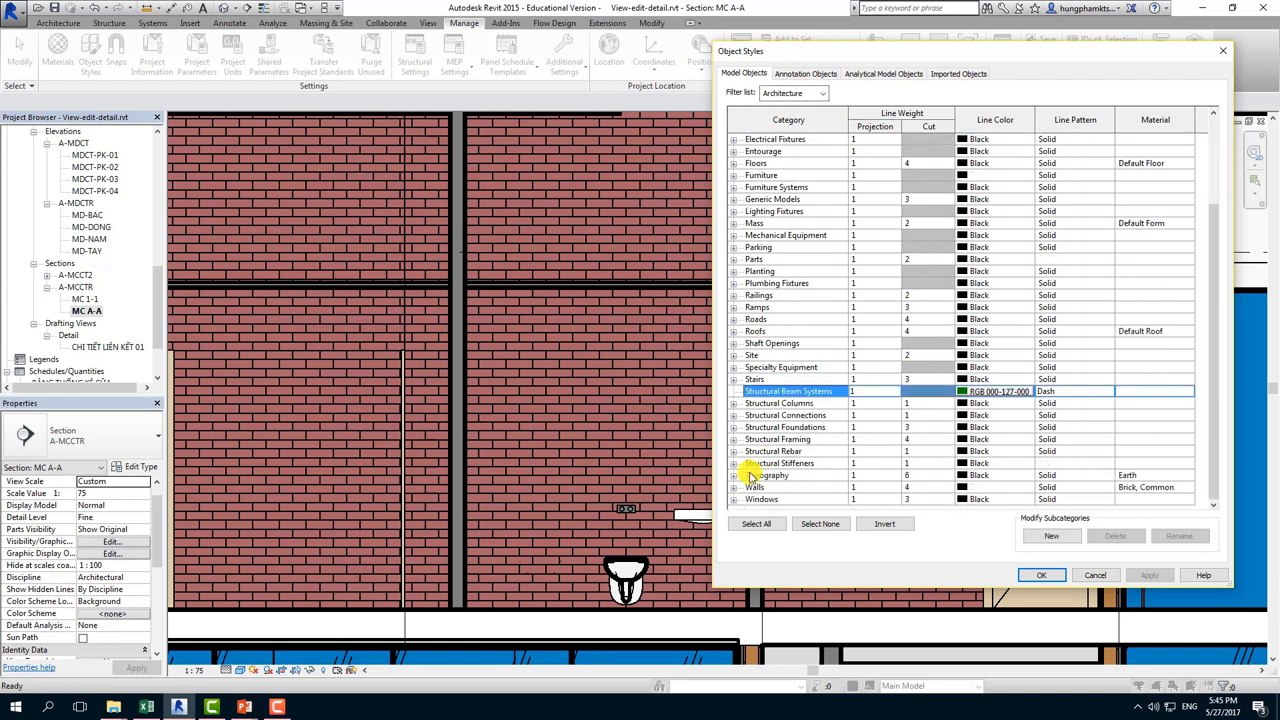
{"action": "scroll", "coordinate": [742, 495], "scroll_direction": "down", "scroll_amount": 1}
{"action": "left_click", "coordinate": [734, 463]}
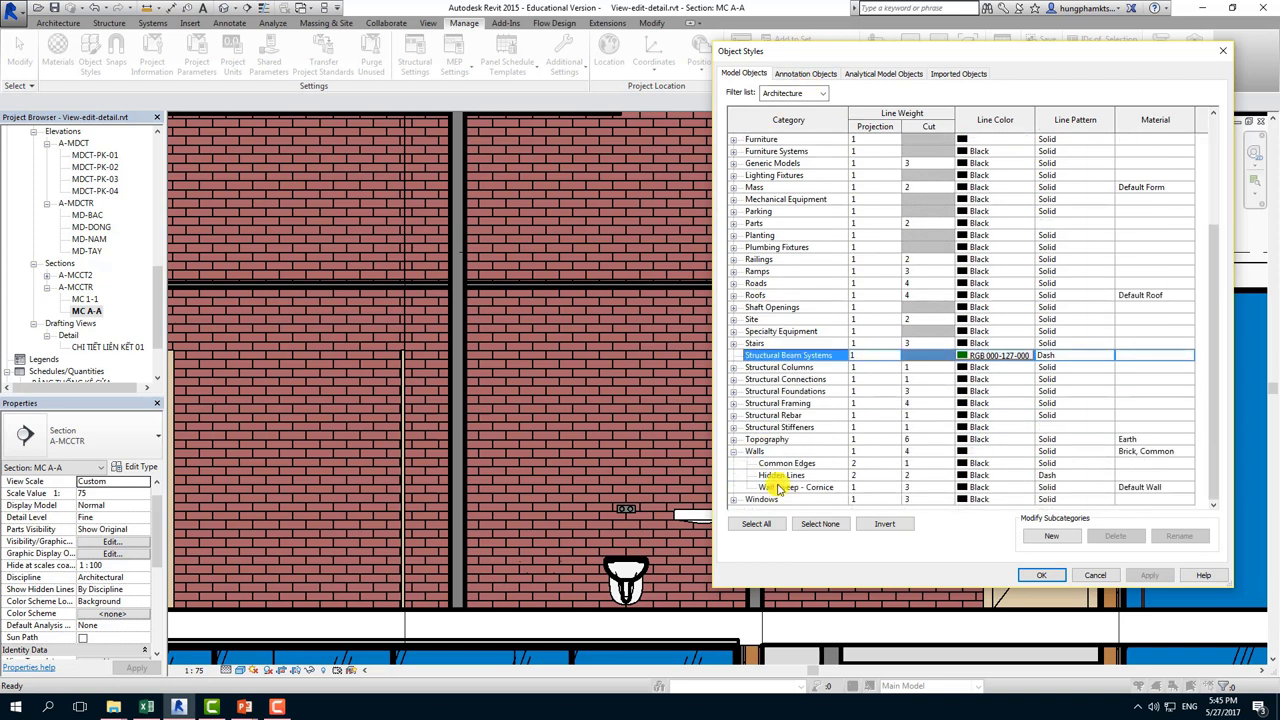
{"action": "left_click", "coordinate": [785, 463]}
{"action": "left_click", "coordinate": [792, 487]}
{"action": "left_click", "coordinate": [790, 463]}
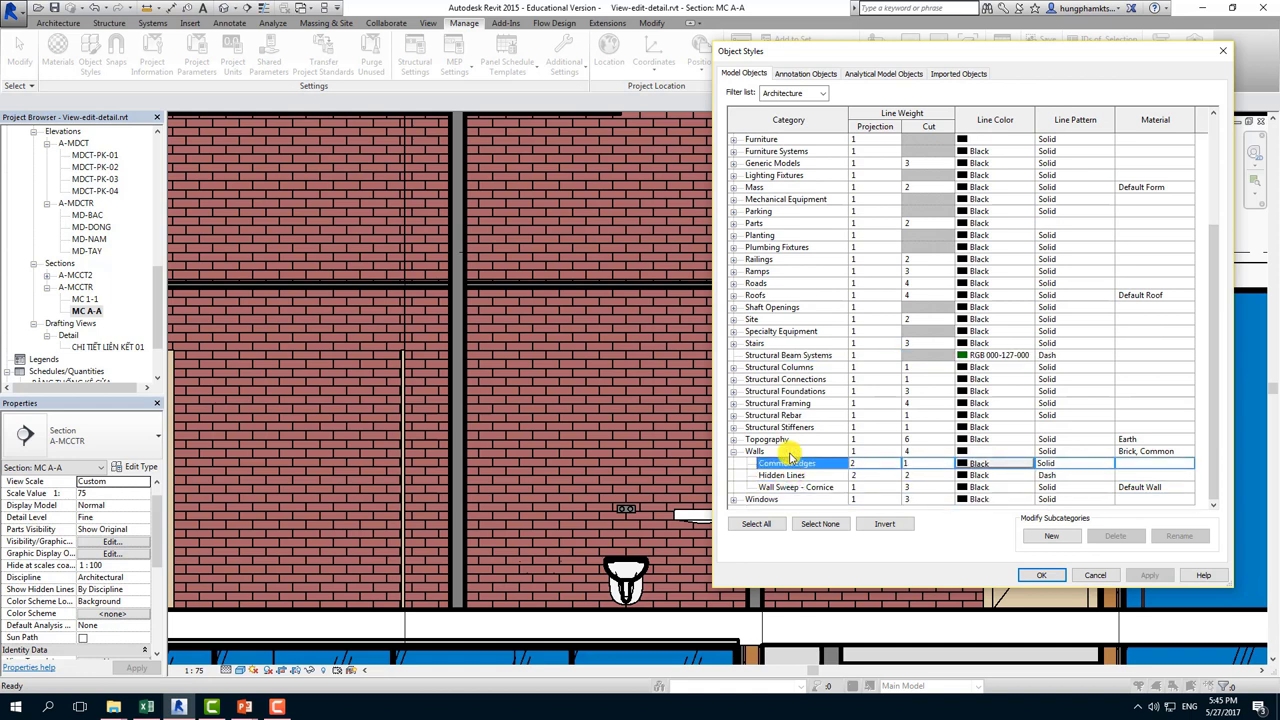
{"action": "scroll", "coordinate": [740, 295], "scroll_direction": "up", "scroll_amount": 2}
{"action": "scroll", "coordinate": [712, 335], "scroll_direction": "up", "scroll_amount": 1}
{"action": "scroll", "coordinate": [737, 251], "scroll_direction": "up", "scroll_amount": 1}
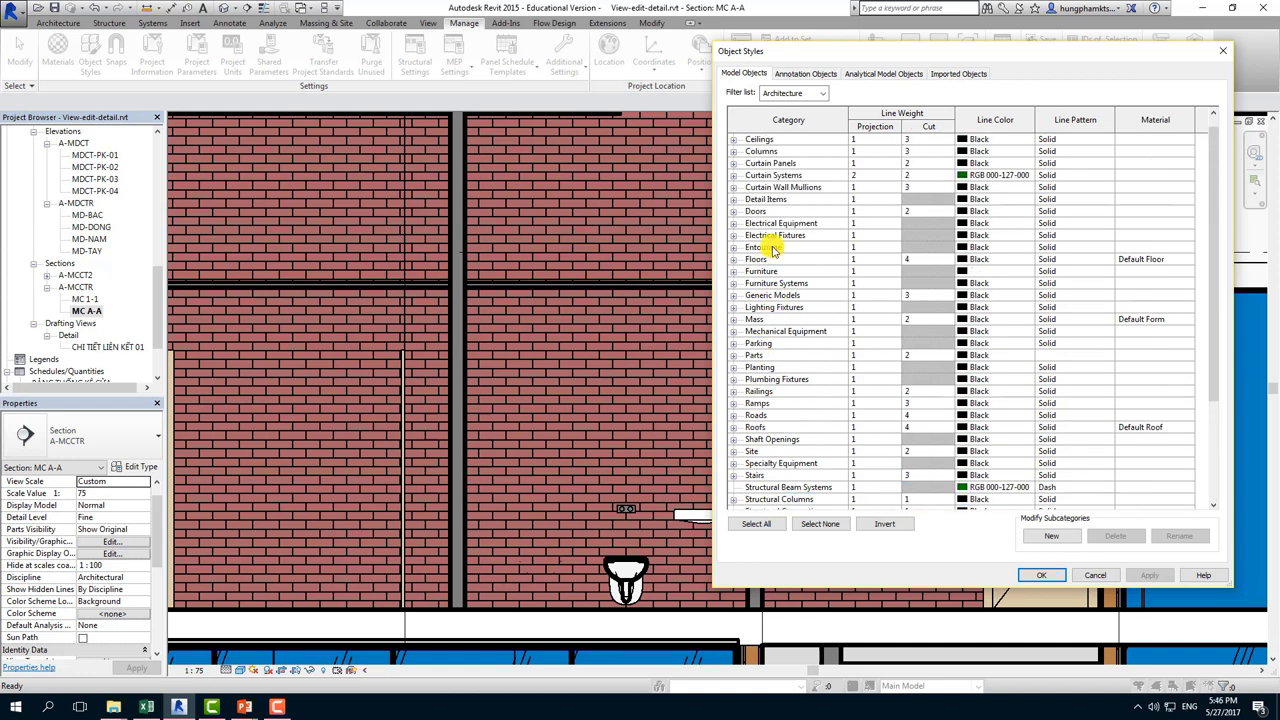
{"action": "scroll", "coordinate": [740, 197], "scroll_direction": "up", "scroll_amount": 1}
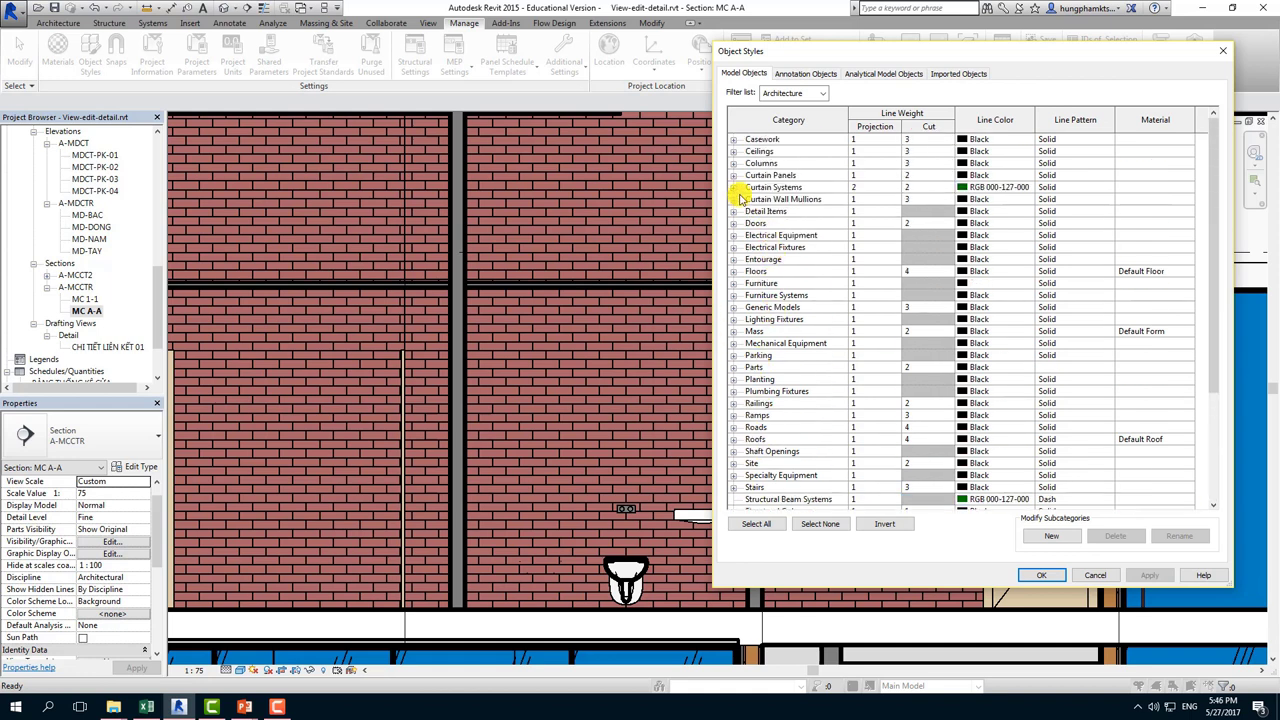
{"action": "left_click", "coordinate": [734, 283]}
{"action": "scroll", "coordinate": [800, 338], "scroll_direction": "down", "scroll_amount": 2}
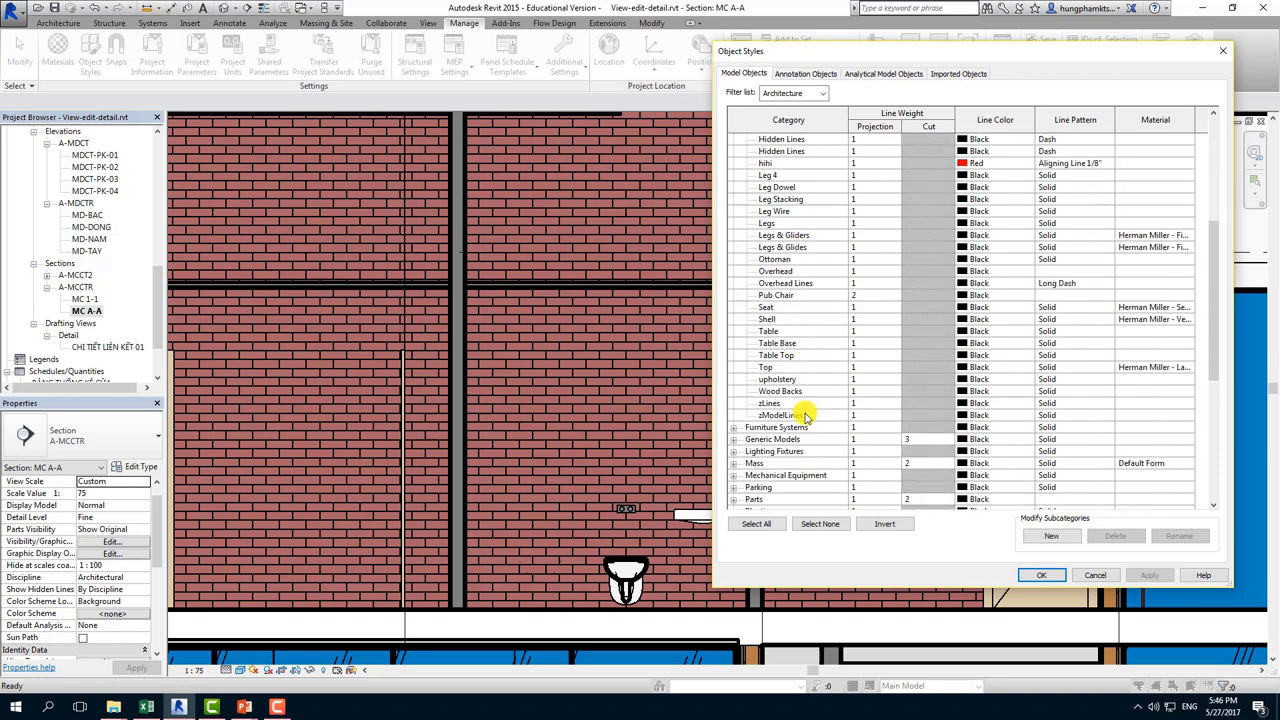
{"action": "scroll", "coordinate": [806, 423], "scroll_direction": "down", "scroll_amount": 2}
{"action": "scroll", "coordinate": [806, 423], "scroll_direction": "down", "scroll_amount": 2}
{"action": "key", "text": "Return"}
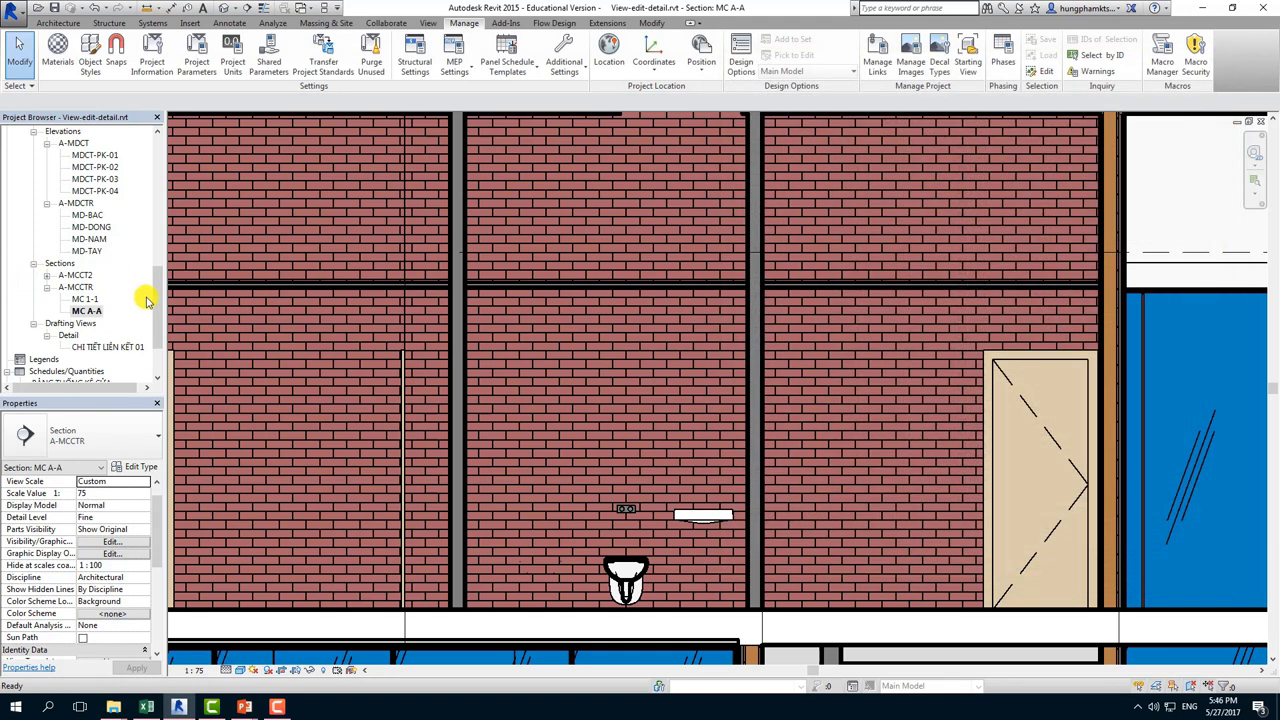
Open the Level 2 and then the Level 1 floor plan from the Project Browser.
{"action": "left_click_drag", "start_coordinate": [158, 290], "coordinate": [178, 200]}
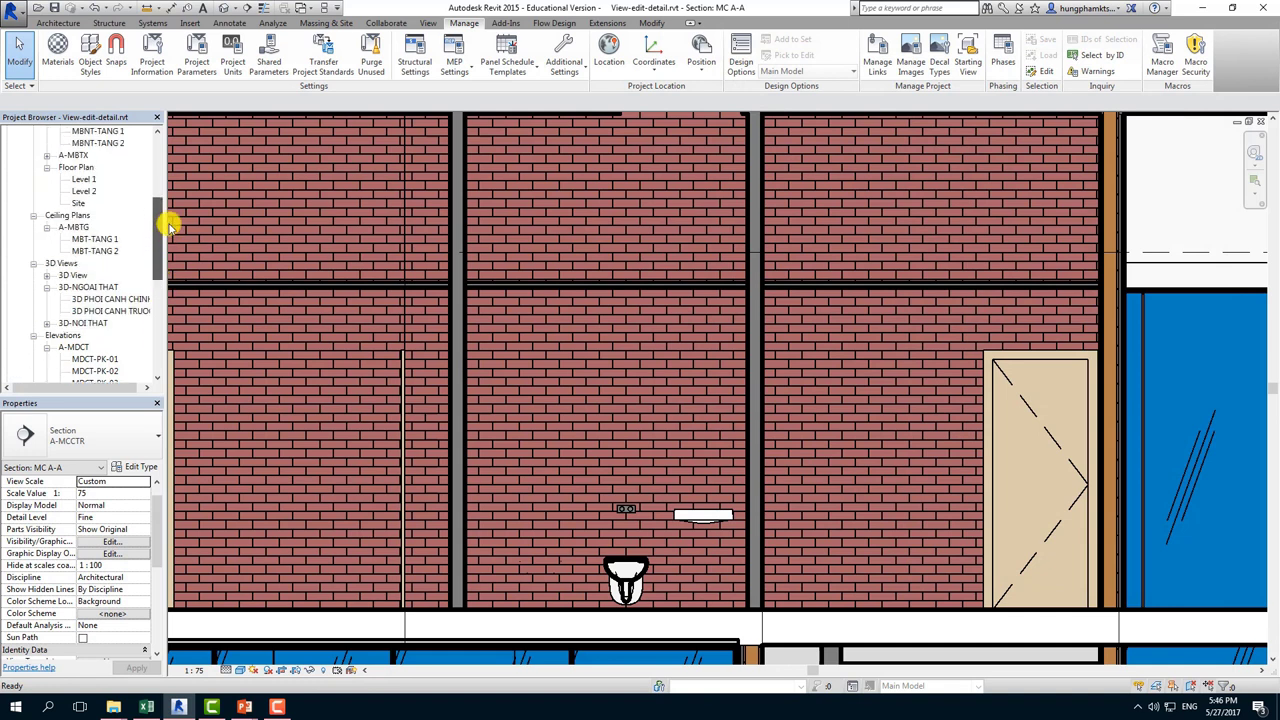
{"action": "left_click", "coordinate": [100, 239]}
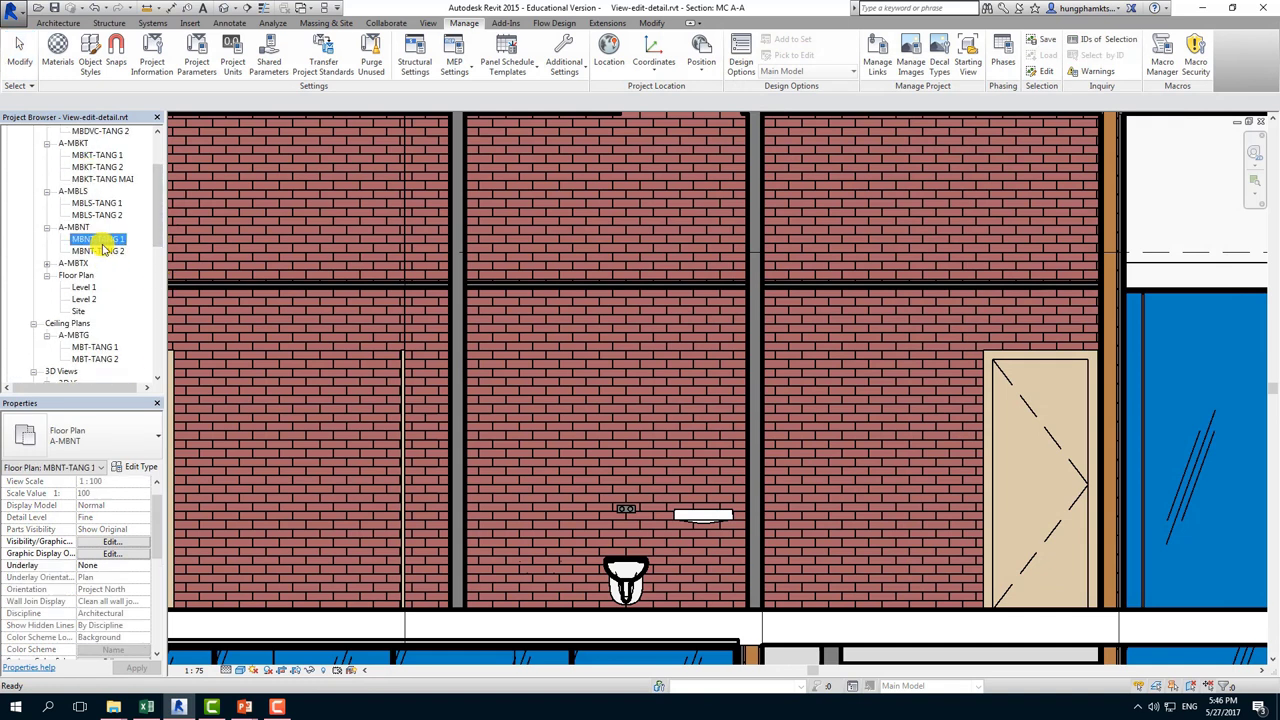
{"action": "double_click", "coordinate": [88, 299]}
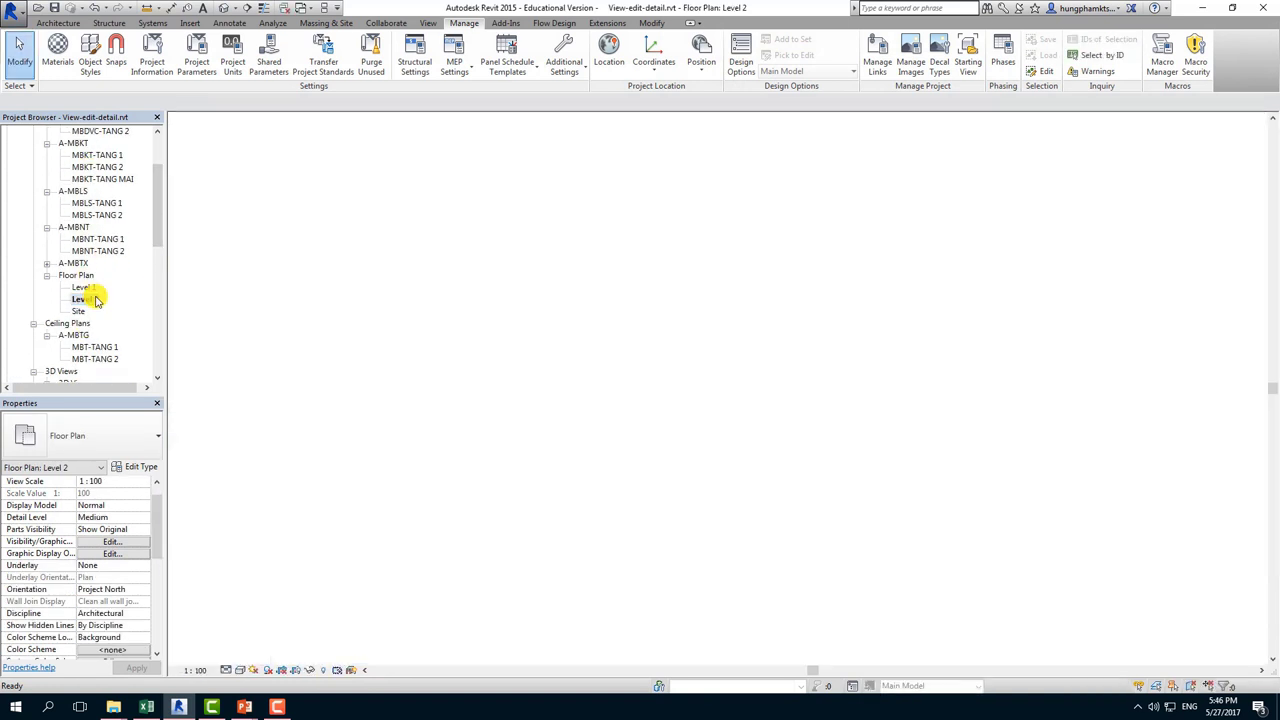
{"action": "scroll", "coordinate": [770, 295], "scroll_direction": "up", "scroll_amount": 3}
{"action": "scroll", "coordinate": [735, 340], "scroll_direction": "up", "scroll_amount": 4}
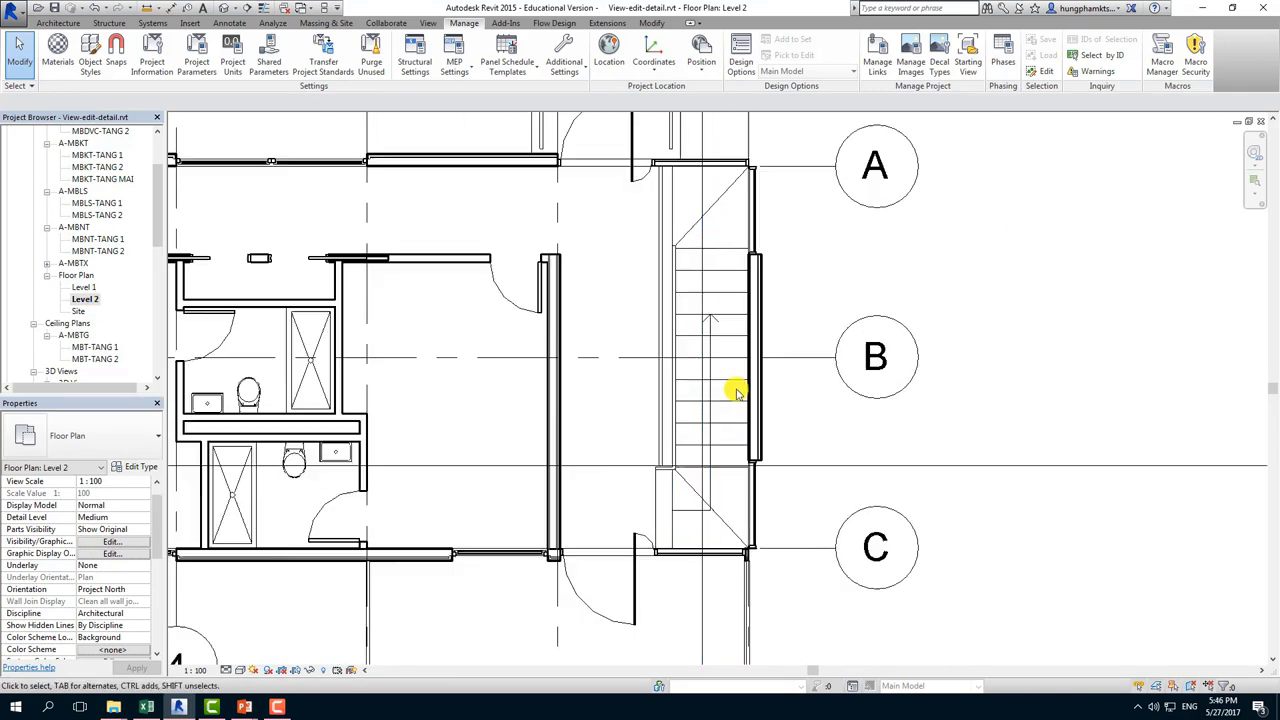
{"action": "double_click", "coordinate": [84, 287]}
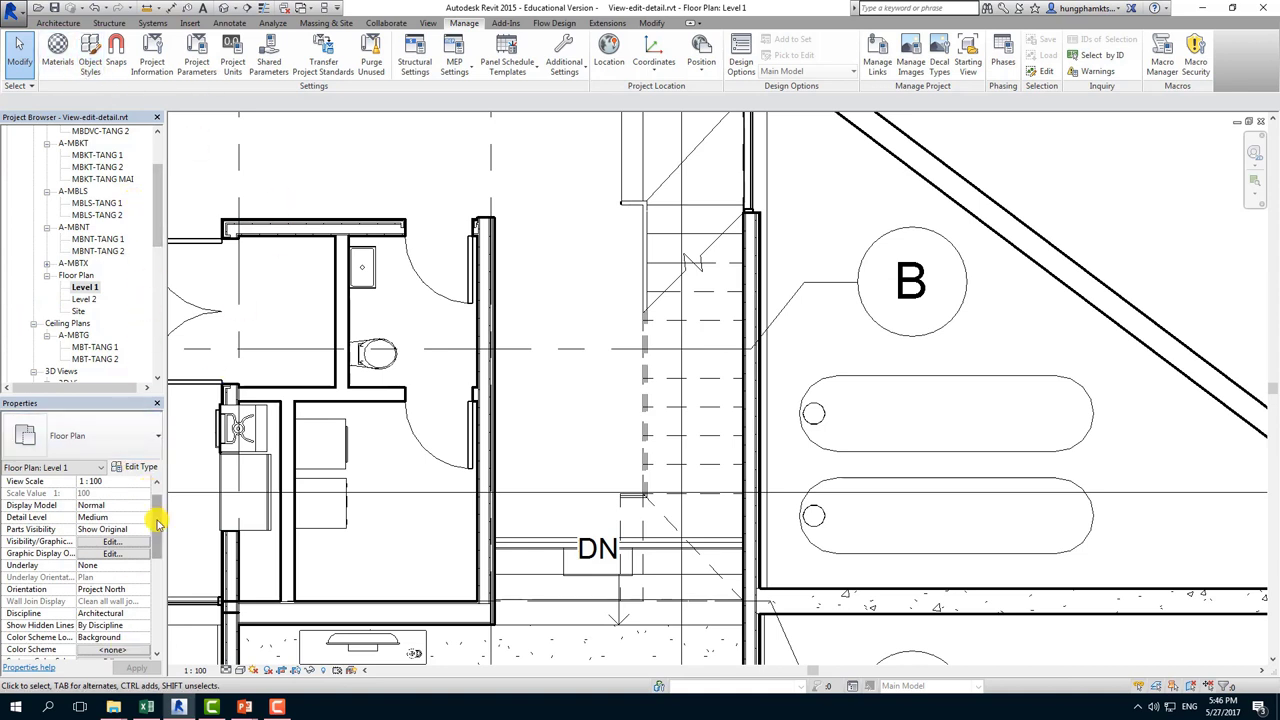
{"action": "mouse_move", "coordinate": [157, 505]}
{"action": "left_mouse_down"}
{"action": "mouse_move", "coordinate": [160, 636]}
{"action": "mouse_move", "coordinate": [160, 138]}
{"action": "left_mouse_up"}
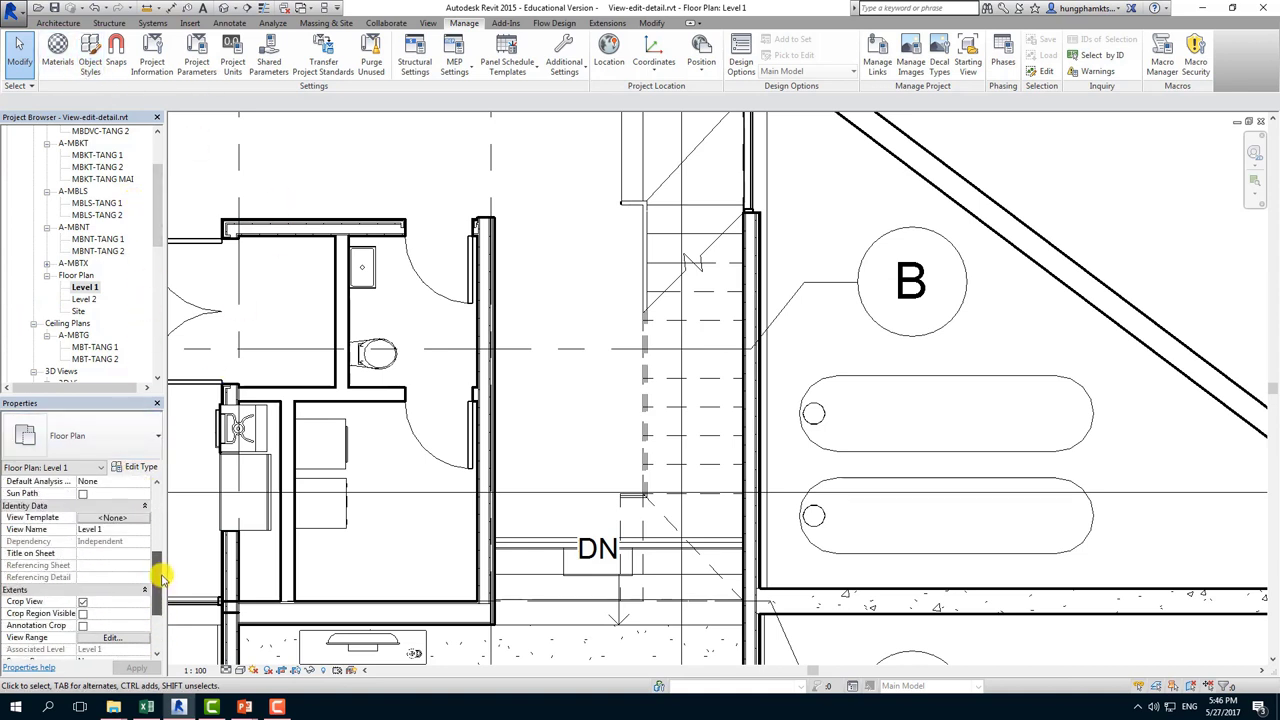
In Object Styles, expand Stairs and set the Cut Marks line colour to blue, then apply.
{"action": "left_click", "coordinate": [90, 52]}
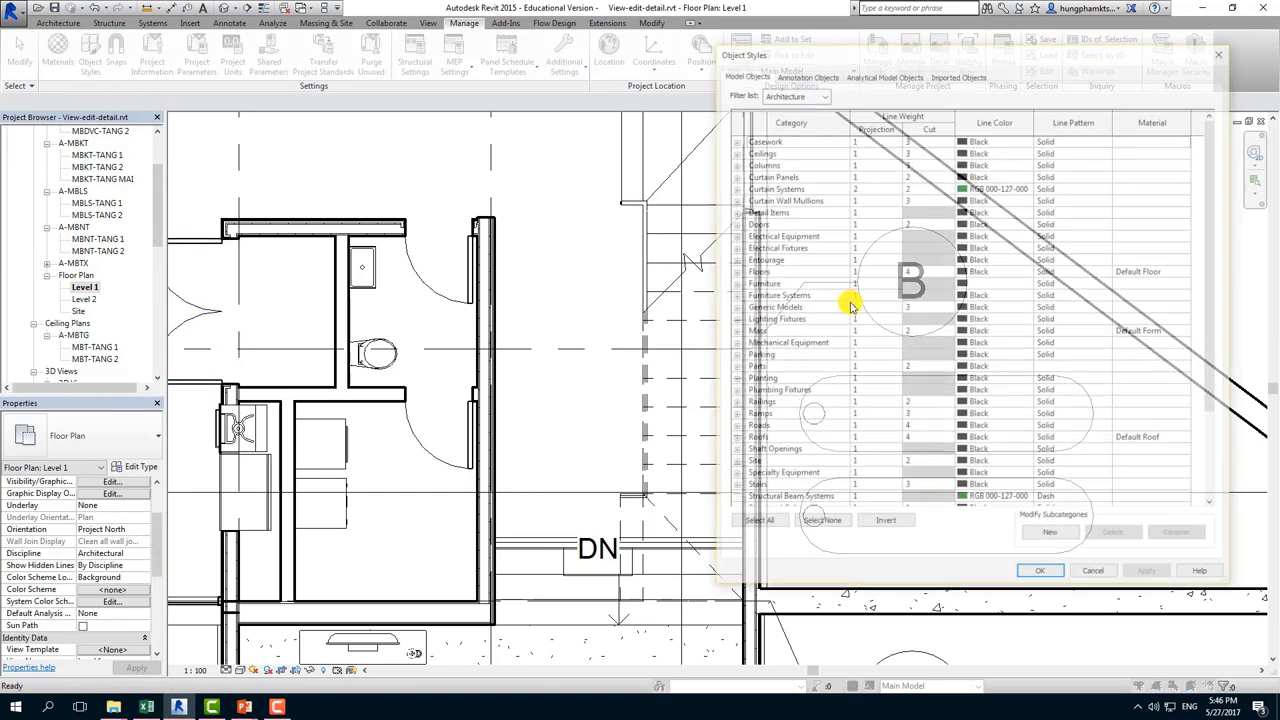
{"action": "left_click", "coordinate": [828, 404]}
{"action": "scroll", "coordinate": [828, 404], "scroll_direction": "down", "scroll_amount": 2}
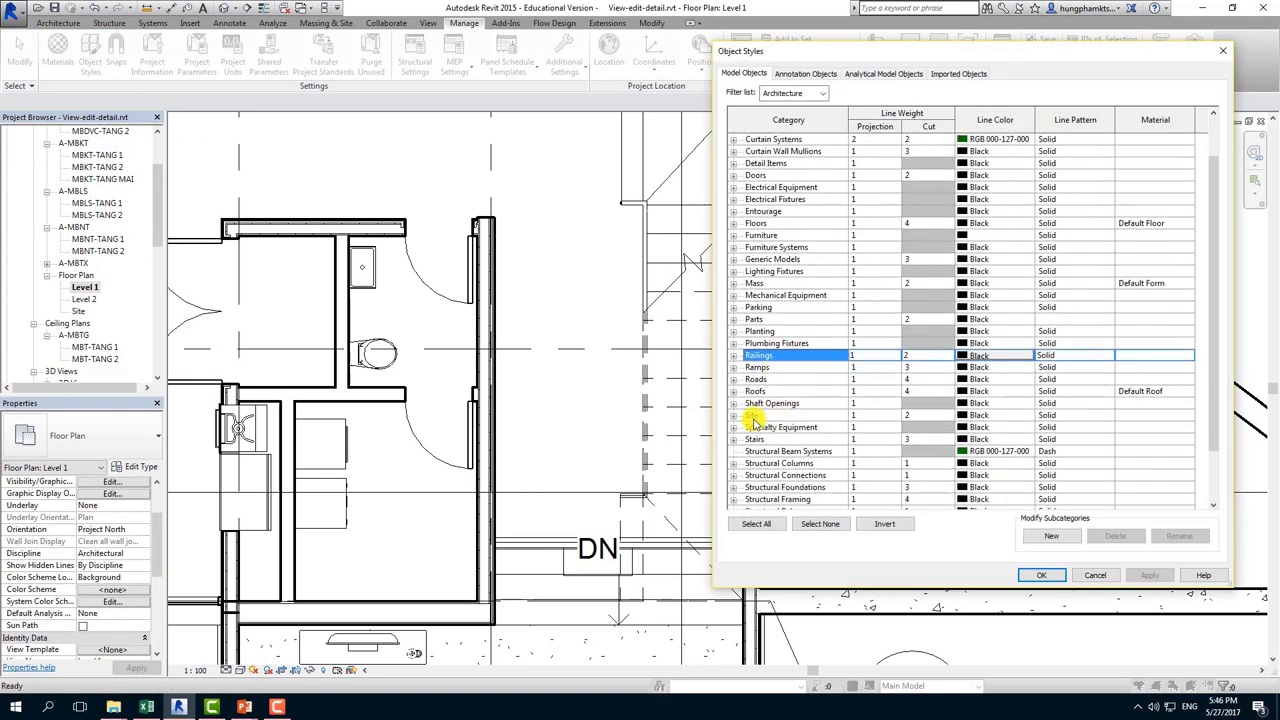
{"action": "left_click_drag", "start_coordinate": [766, 414], "coordinate": [752, 366]}
{"action": "scroll", "coordinate": [750, 408], "scroll_direction": "down", "scroll_amount": 1}
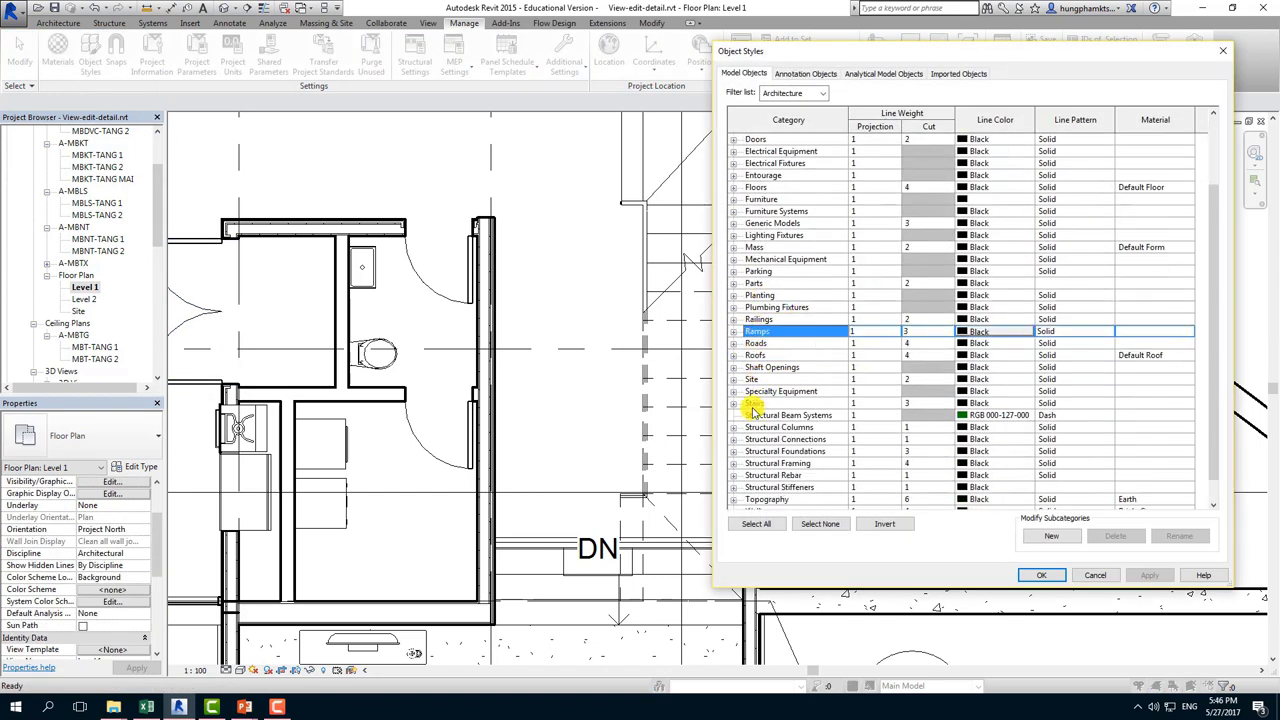
{"action": "left_click", "coordinate": [734, 403]}
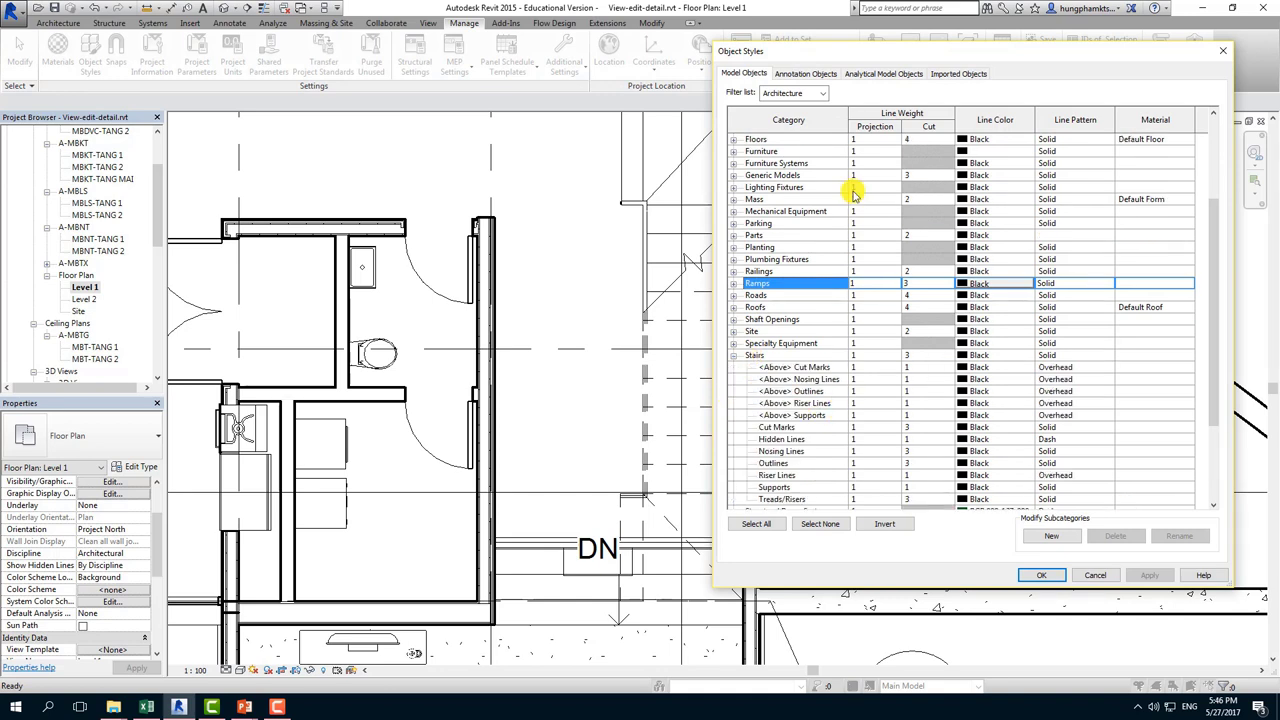
{"action": "left_click_drag", "start_coordinate": [838, 57], "coordinate": [902, 56]}
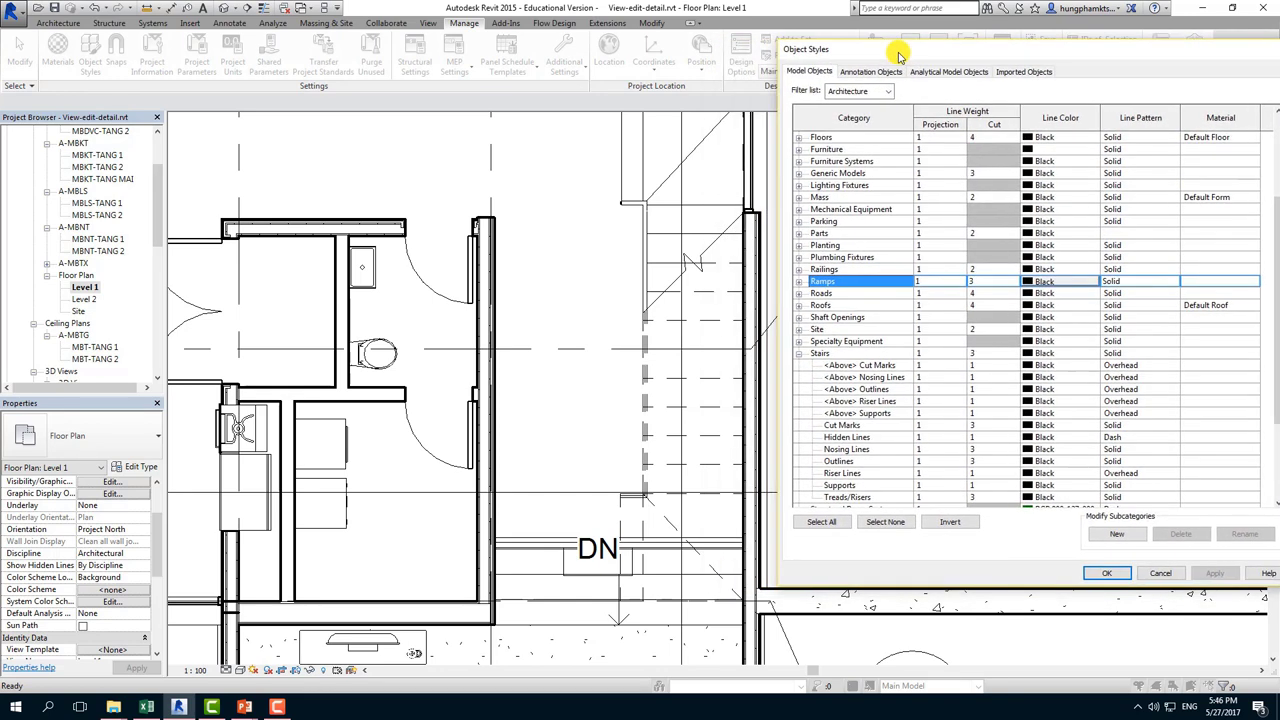
{"action": "left_click", "coordinate": [862, 427]}
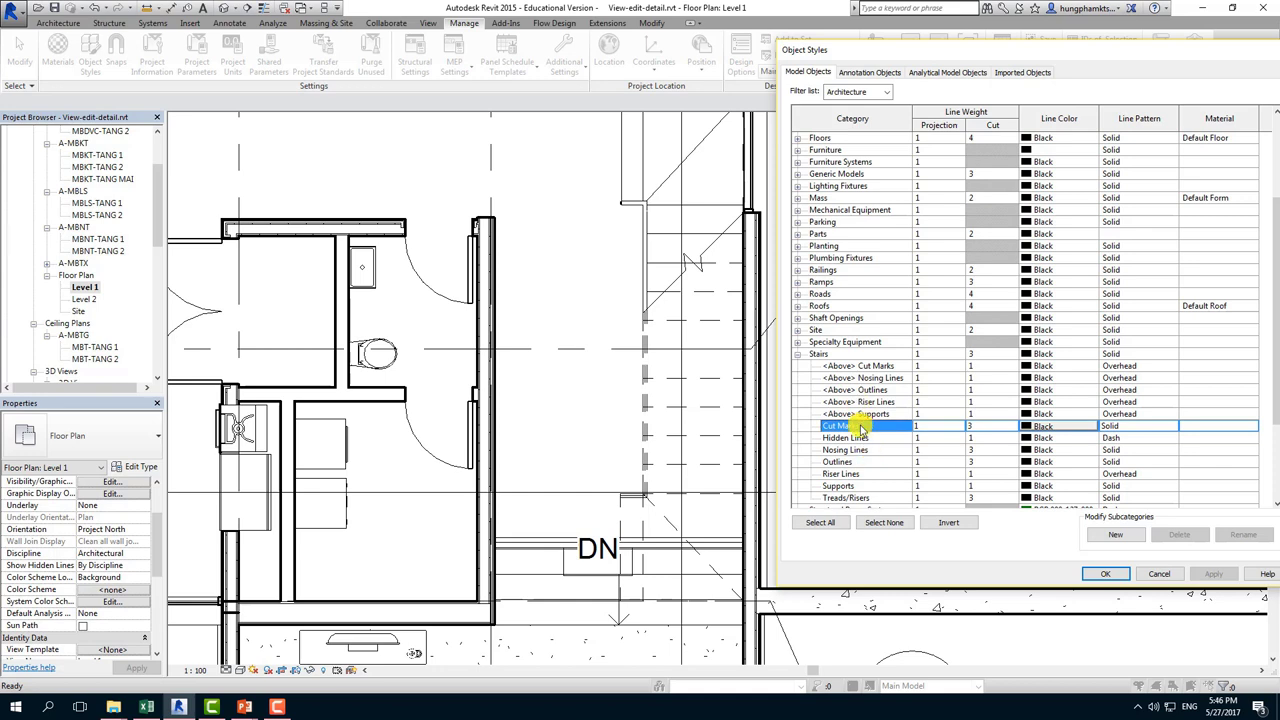
{"action": "left_click", "coordinate": [1027, 421]}
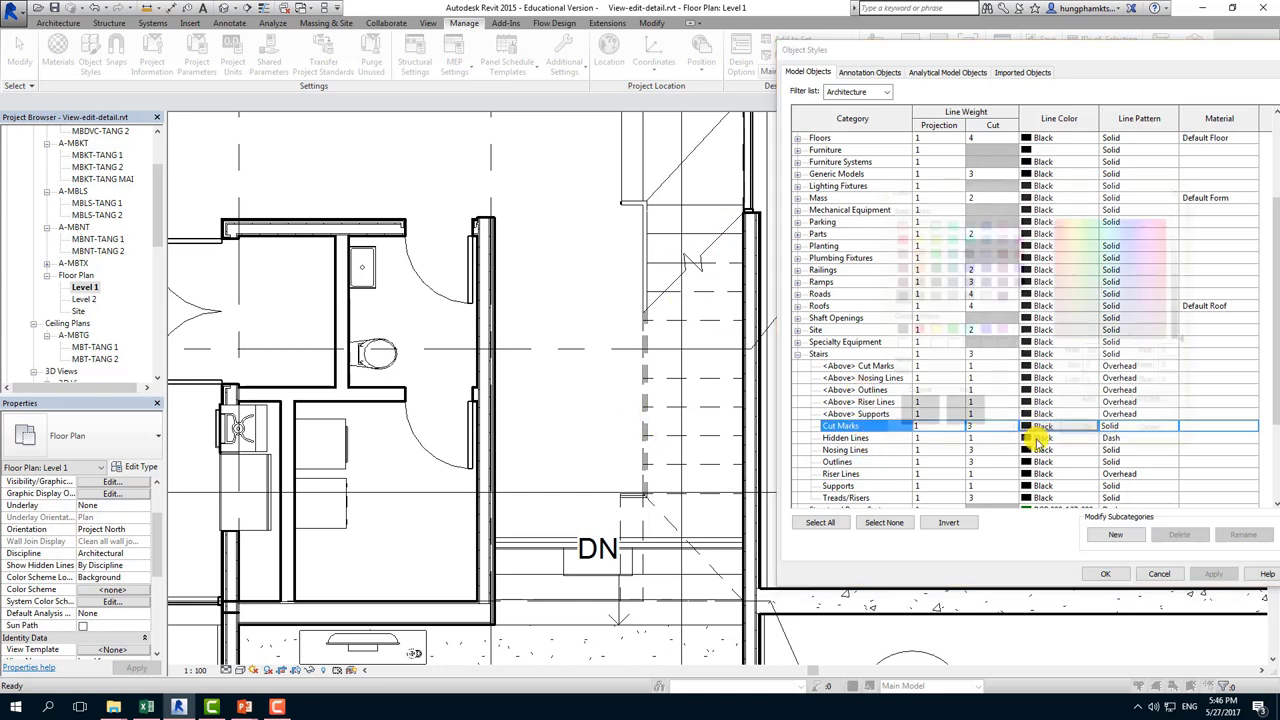
{"action": "left_click", "coordinate": [985, 331]}
{"action": "left_click", "coordinate": [1085, 432]}
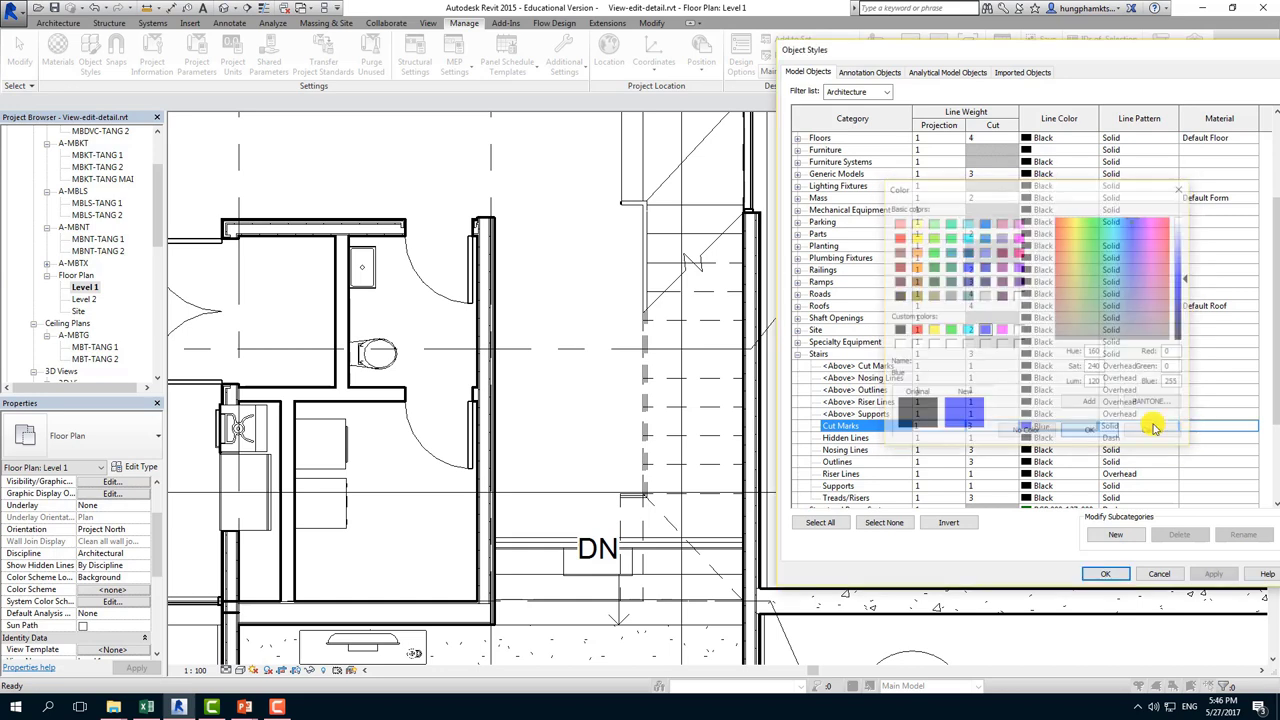
{"action": "left_click", "coordinate": [1215, 577]}
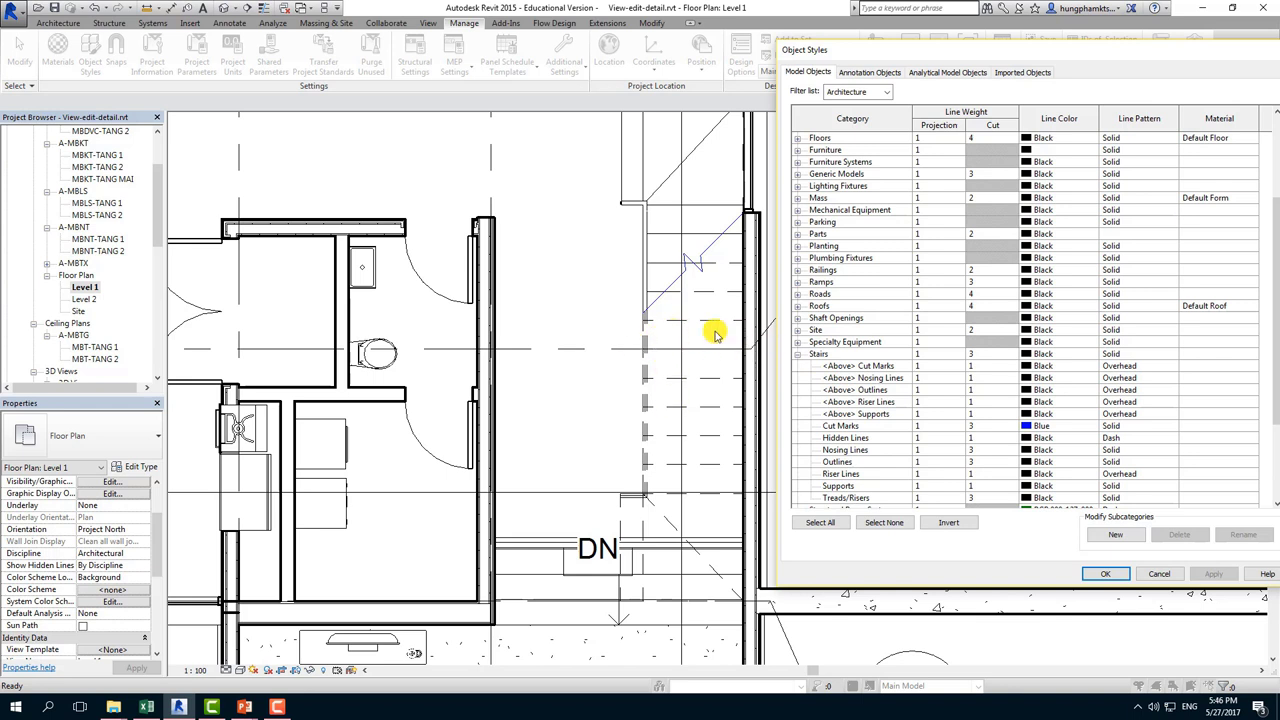
Set the stair <Above> Riser Lines colour to red and apply.
{"action": "left_click", "coordinate": [869, 462]}
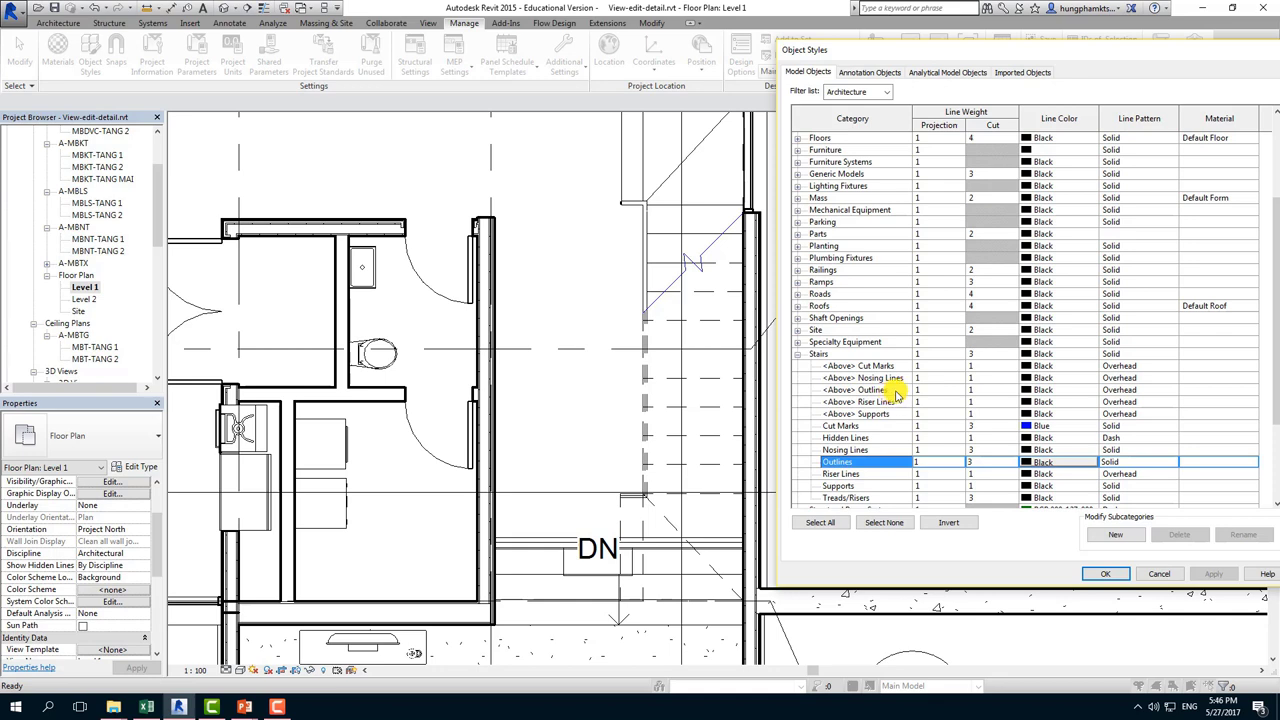
{"action": "left_click", "coordinate": [891, 401]}
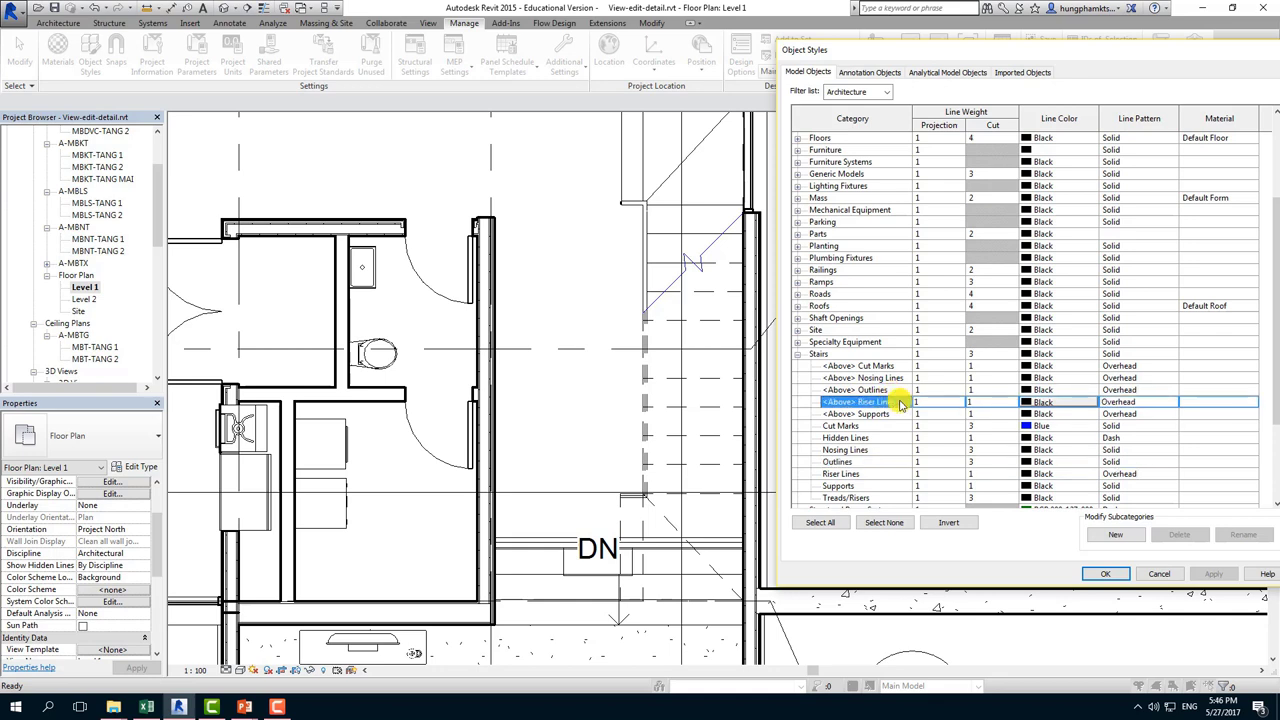
{"action": "left_click", "coordinate": [1045, 403]}
{"action": "left_click", "coordinate": [913, 330]}
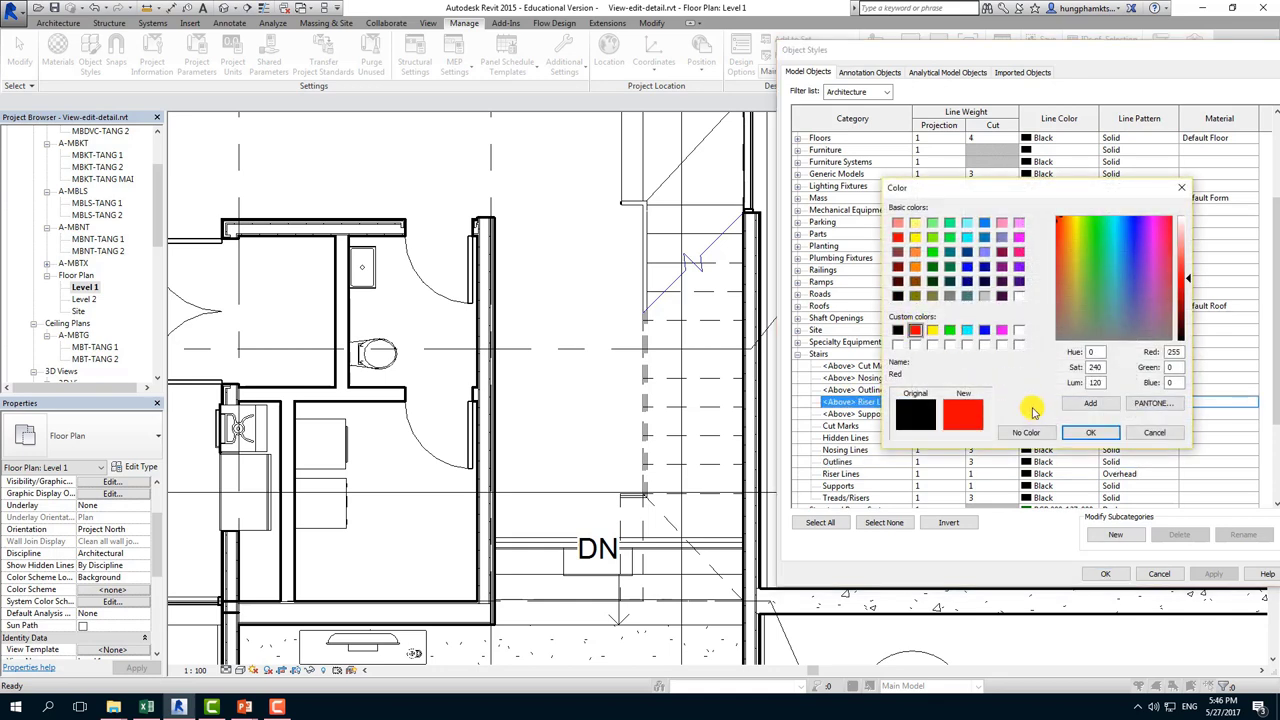
{"action": "left_click", "coordinate": [1090, 432]}
{"action": "left_click", "coordinate": [1208, 578]}
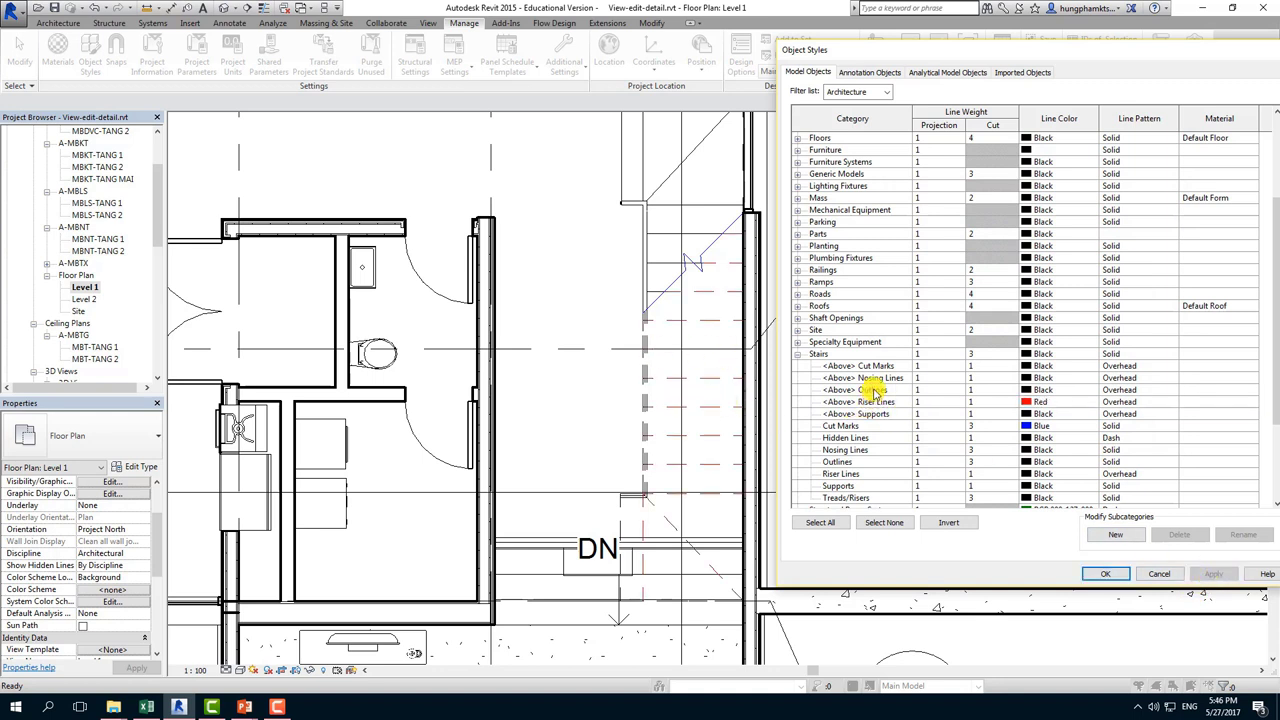
Give stair Riser Lines a projection line weight of 2 and close Object Styles.
{"action": "left_click", "coordinate": [862, 473]}
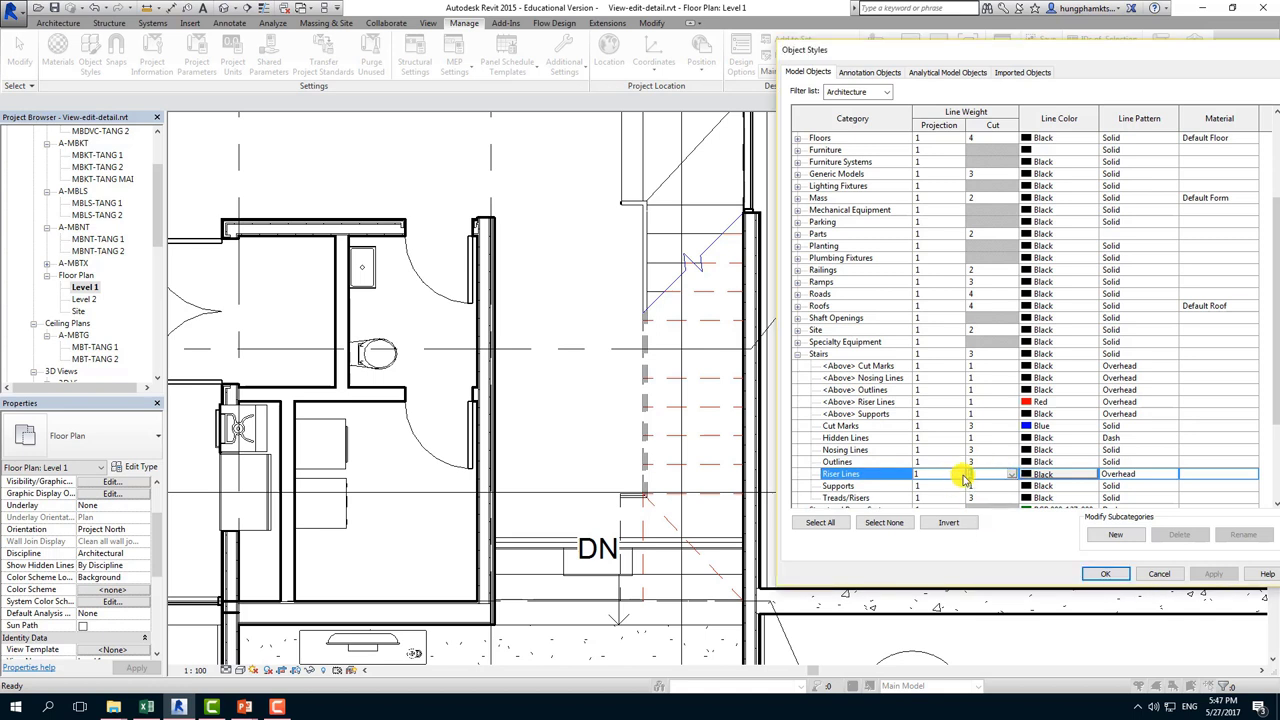
{"action": "left_click", "coordinate": [960, 474]}
{"action": "left_click", "coordinate": [960, 474]}
{"action": "left_click", "coordinate": [958, 474]}
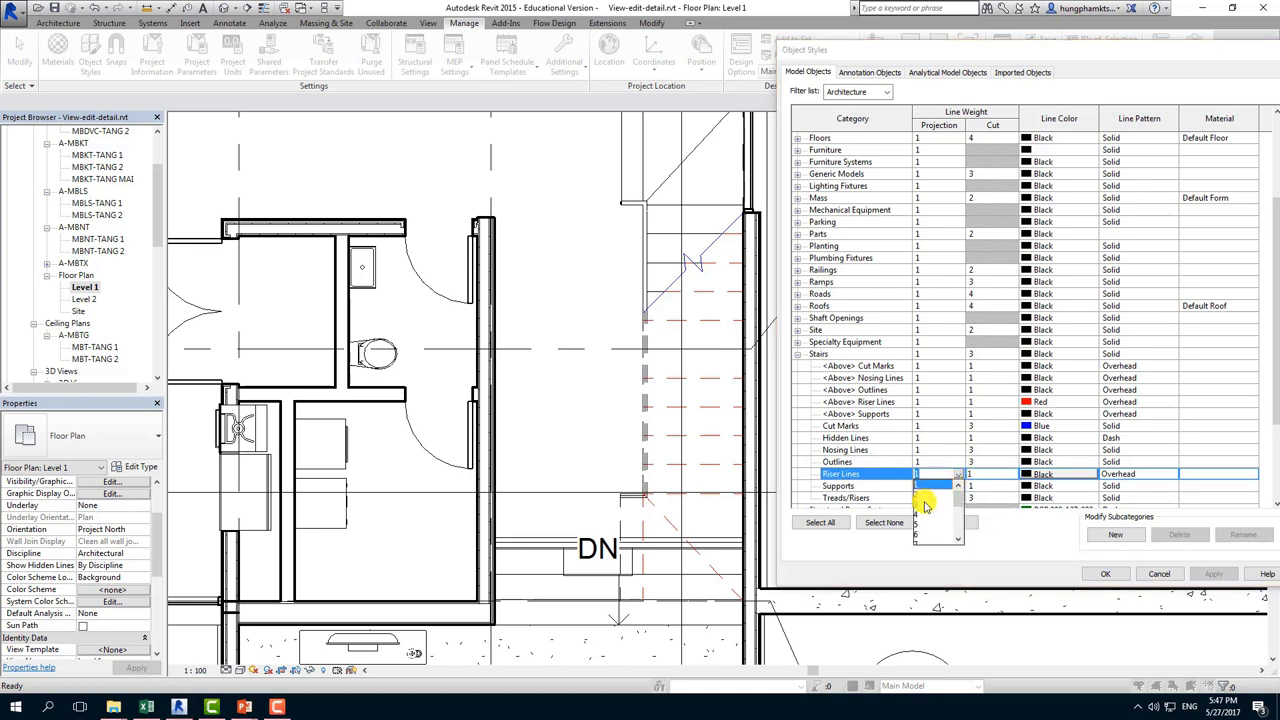
{"action": "left_click", "coordinate": [925, 494]}
{"action": "left_click", "coordinate": [1213, 573]}
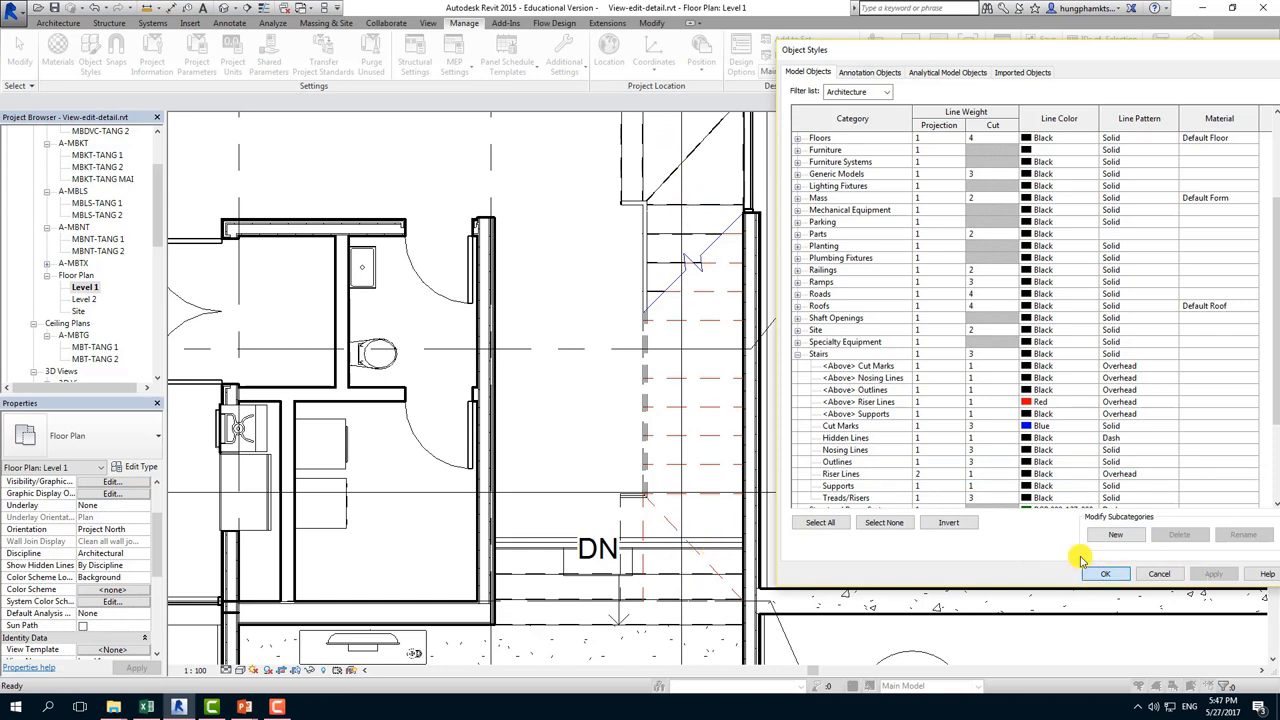
{"action": "left_click", "coordinate": [1105, 573]}
Reopen Object Styles on the Annotation Objects categories.
{"action": "scroll", "coordinate": [514, 357], "scroll_direction": "down", "scroll_amount": 3}
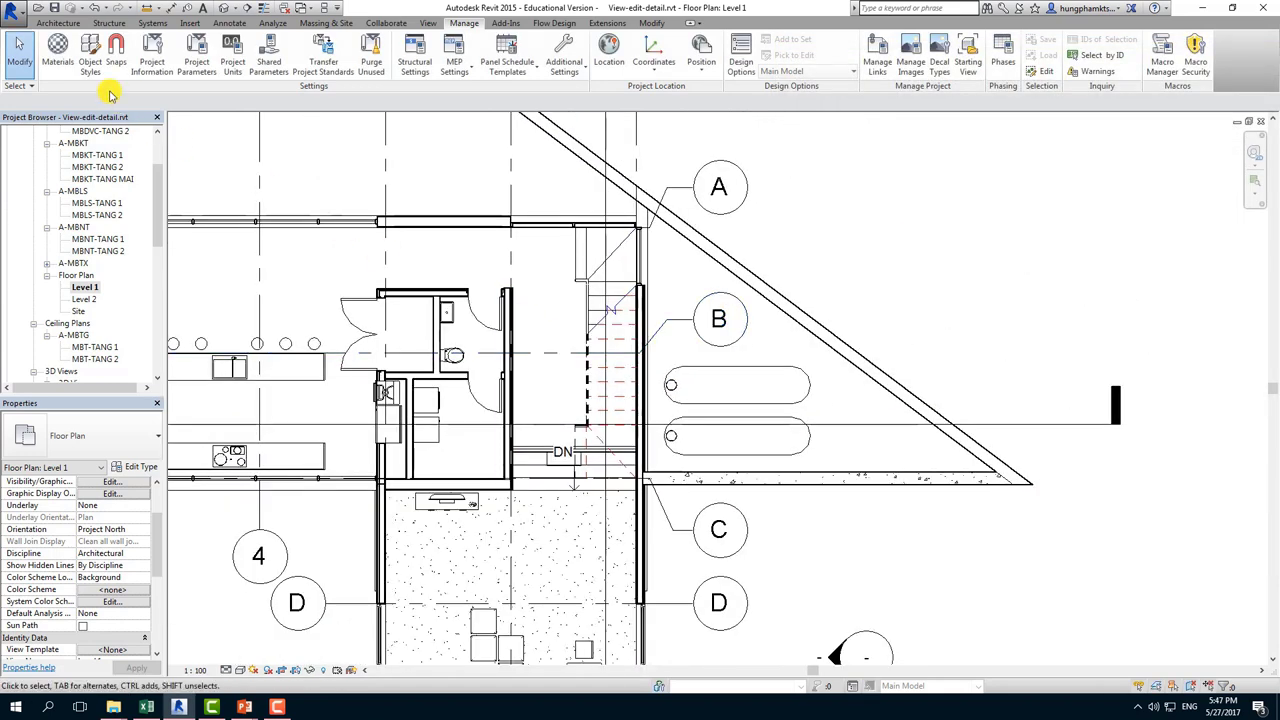
{"action": "left_click", "coordinate": [90, 50]}
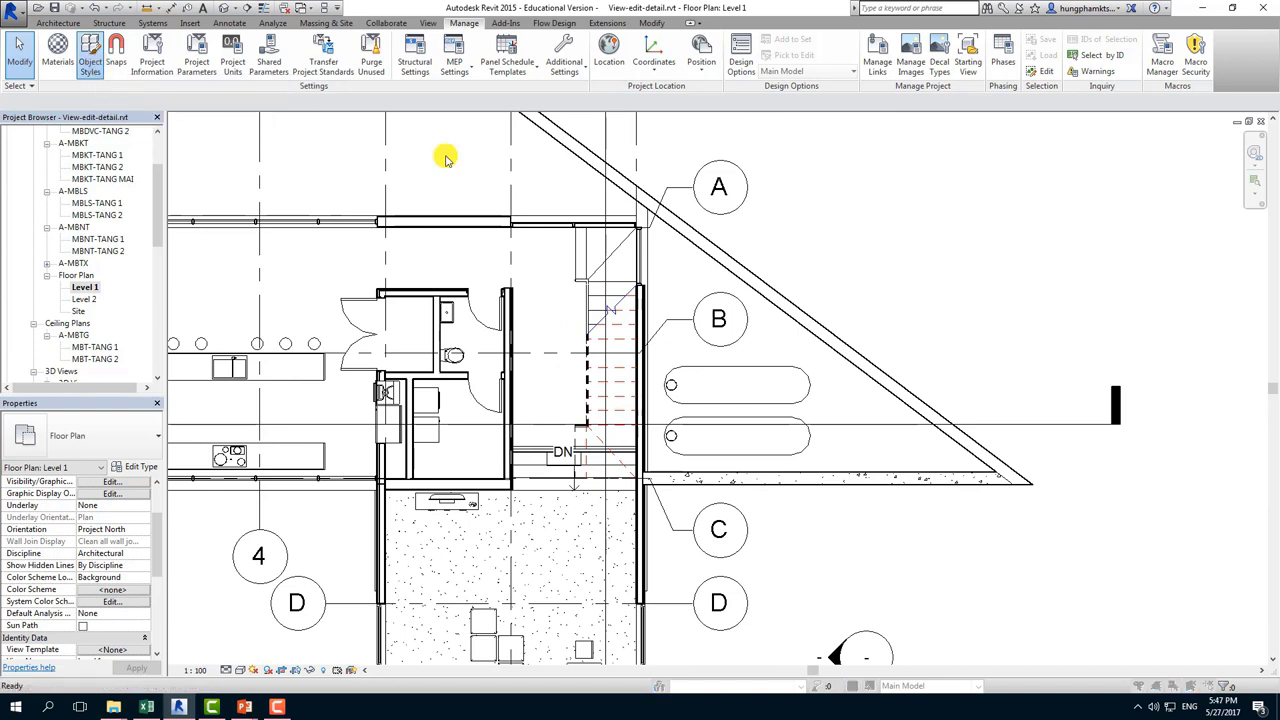
{"action": "left_click", "coordinate": [847, 72]}
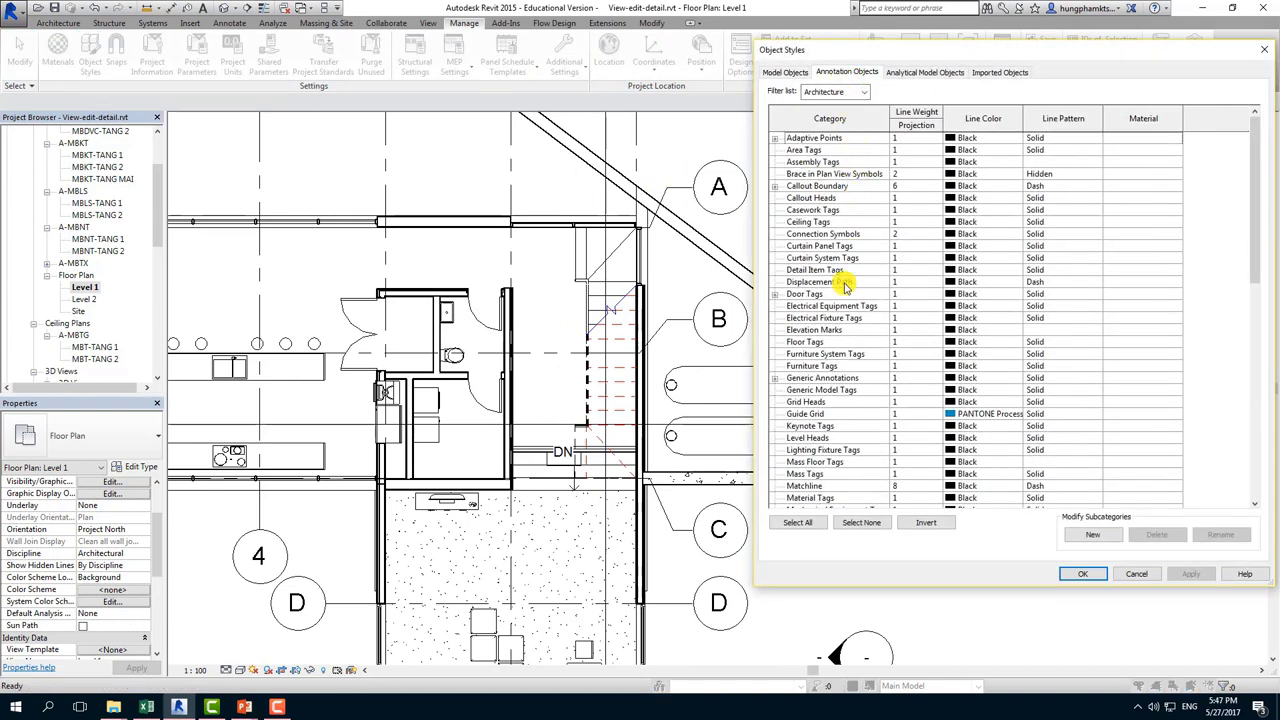
Give Grid Heads Magenta line colour and projection weight 3, then apply and close.
{"action": "left_click", "coordinate": [845, 318]}
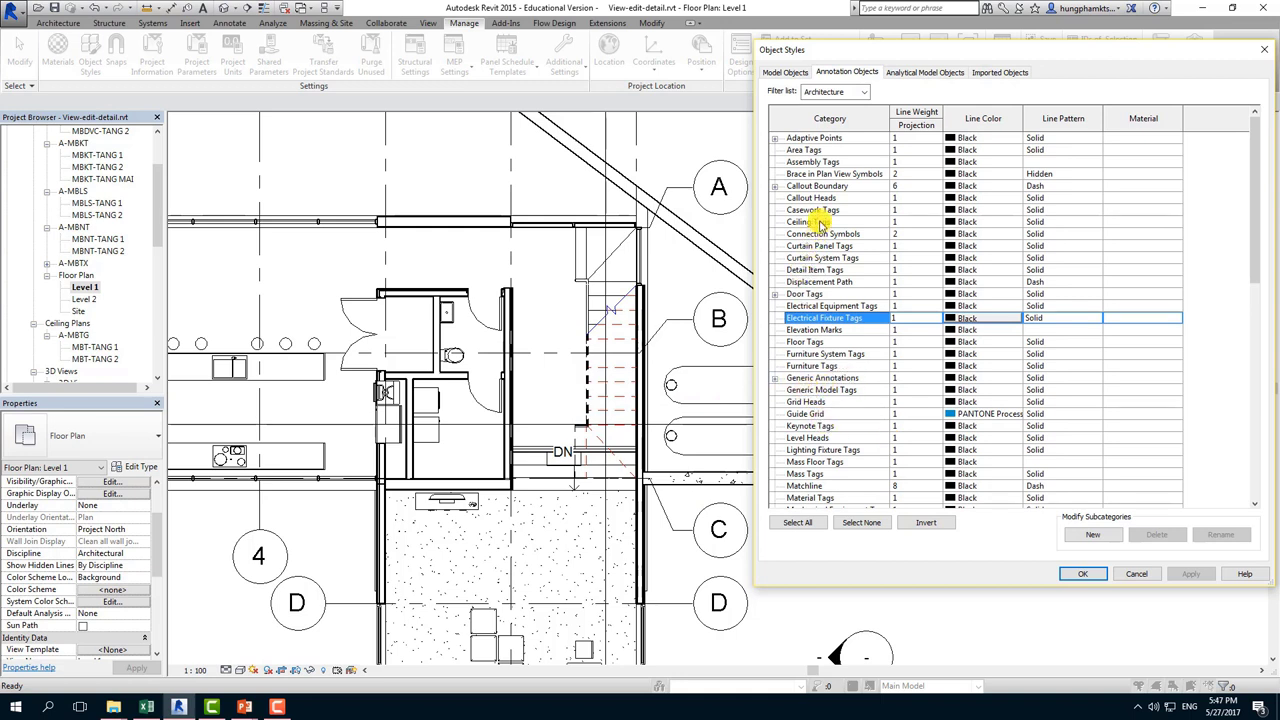
{"action": "scroll", "coordinate": [835, 425], "scroll_direction": "down", "scroll_amount": 1}
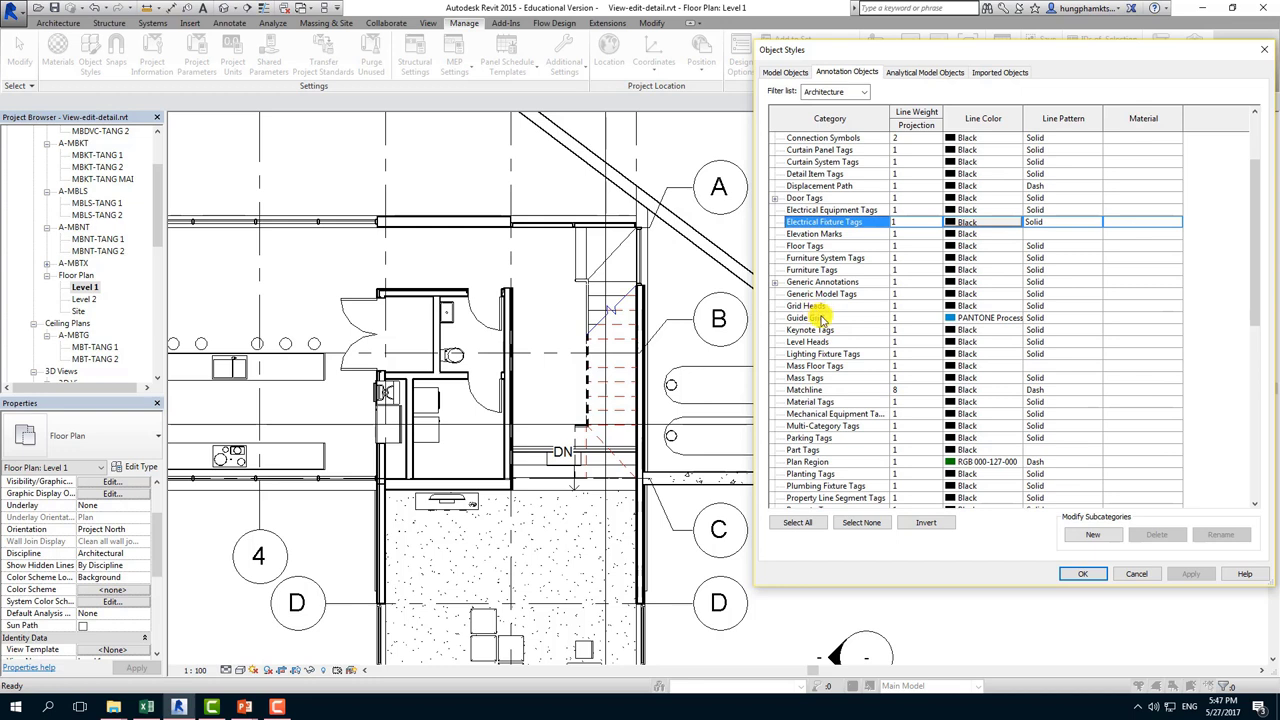
{"action": "left_click", "coordinate": [838, 305]}
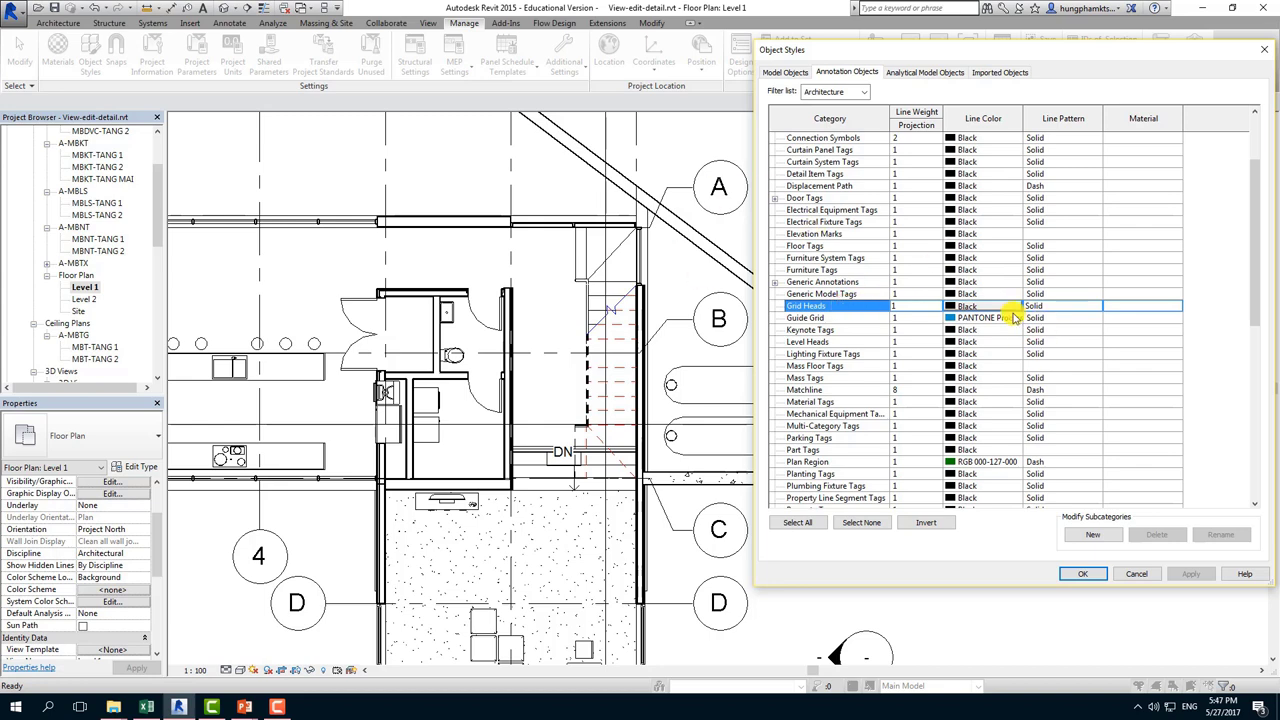
{"action": "left_click", "coordinate": [968, 294]}
{"action": "left_click", "coordinate": [968, 305]}
{"action": "left_click", "coordinate": [968, 305]}
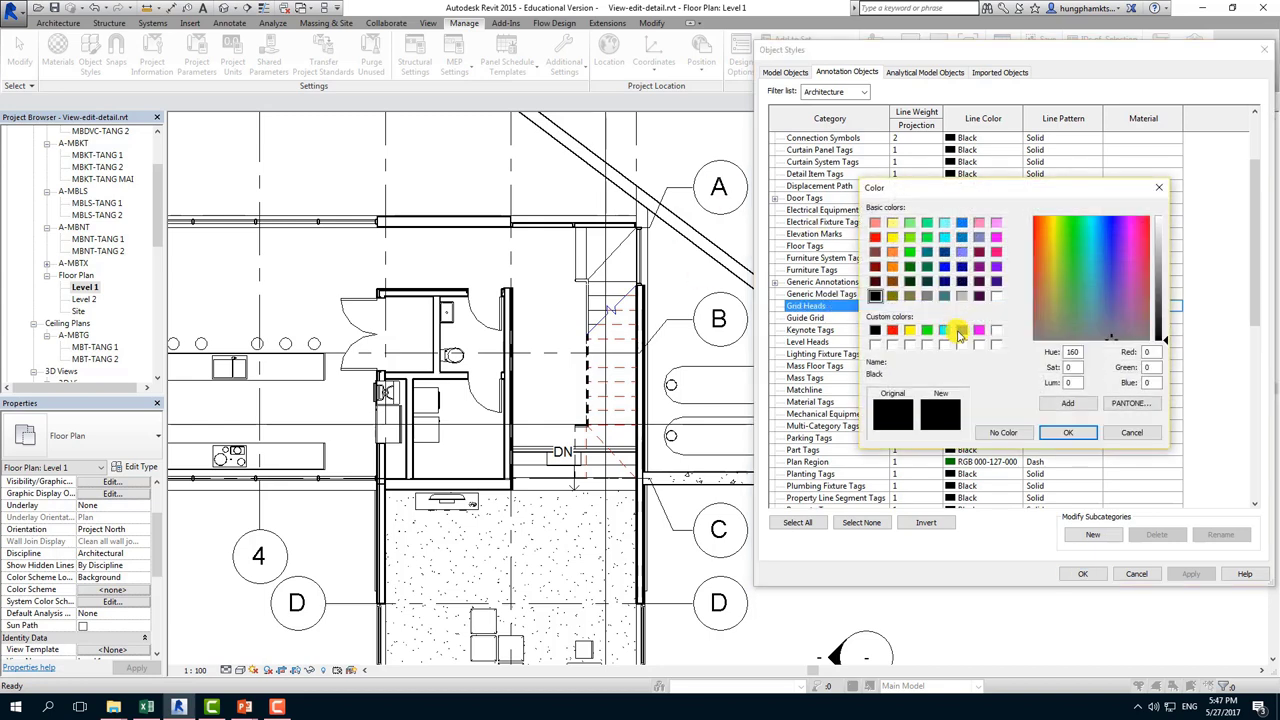
{"action": "left_click", "coordinate": [978, 330]}
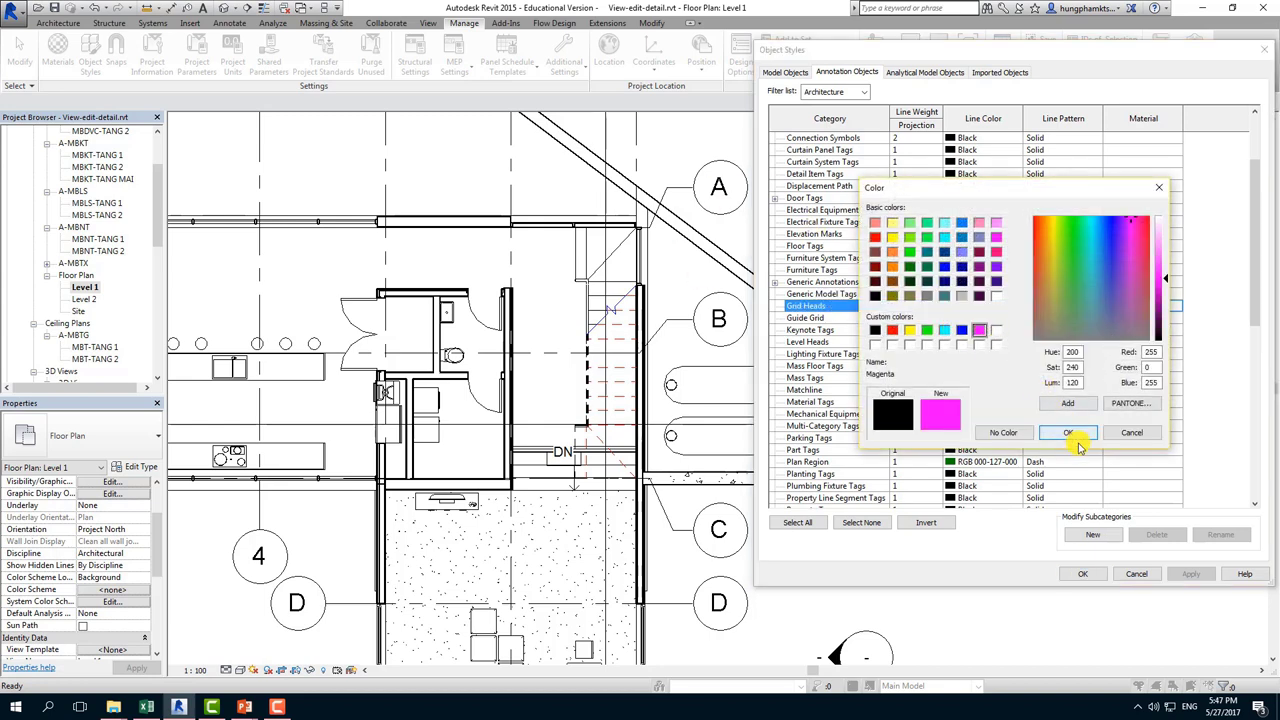
{"action": "left_click", "coordinate": [1071, 437]}
{"action": "left_click", "coordinate": [895, 305]}
{"action": "left_click", "coordinate": [900, 305]}
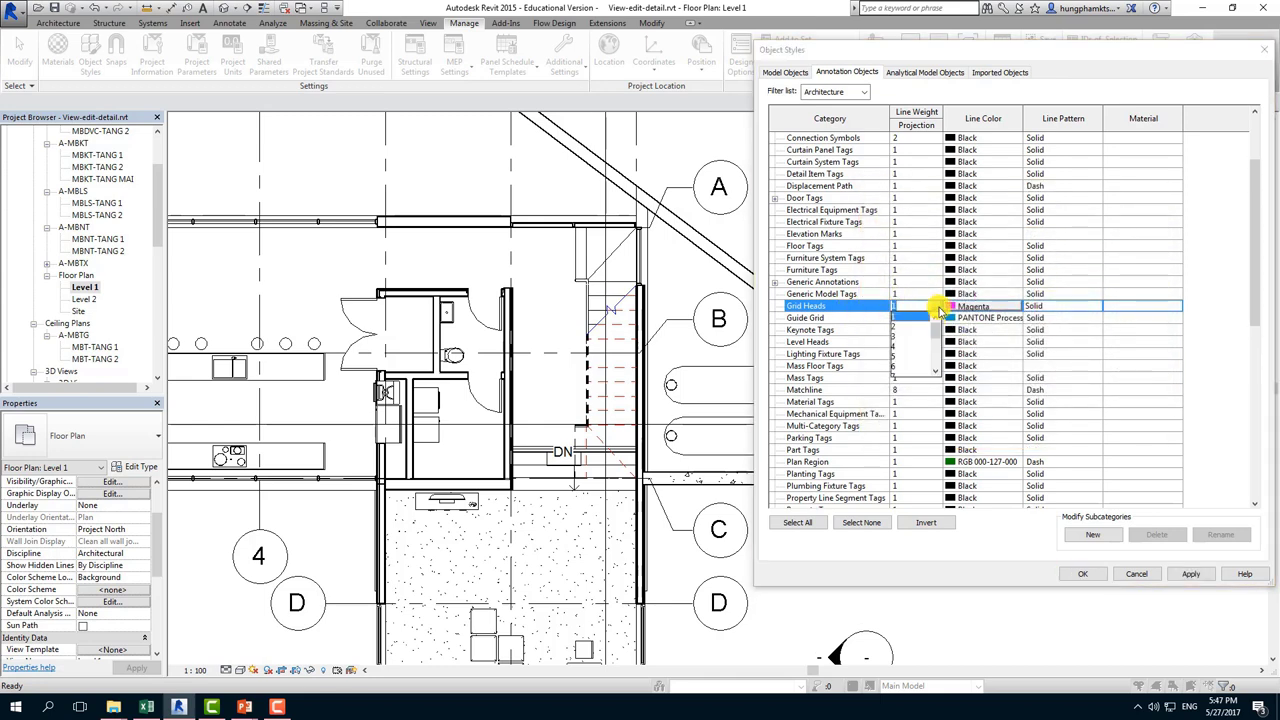
{"action": "left_click", "coordinate": [915, 336]}
{"action": "left_click", "coordinate": [1188, 573]}
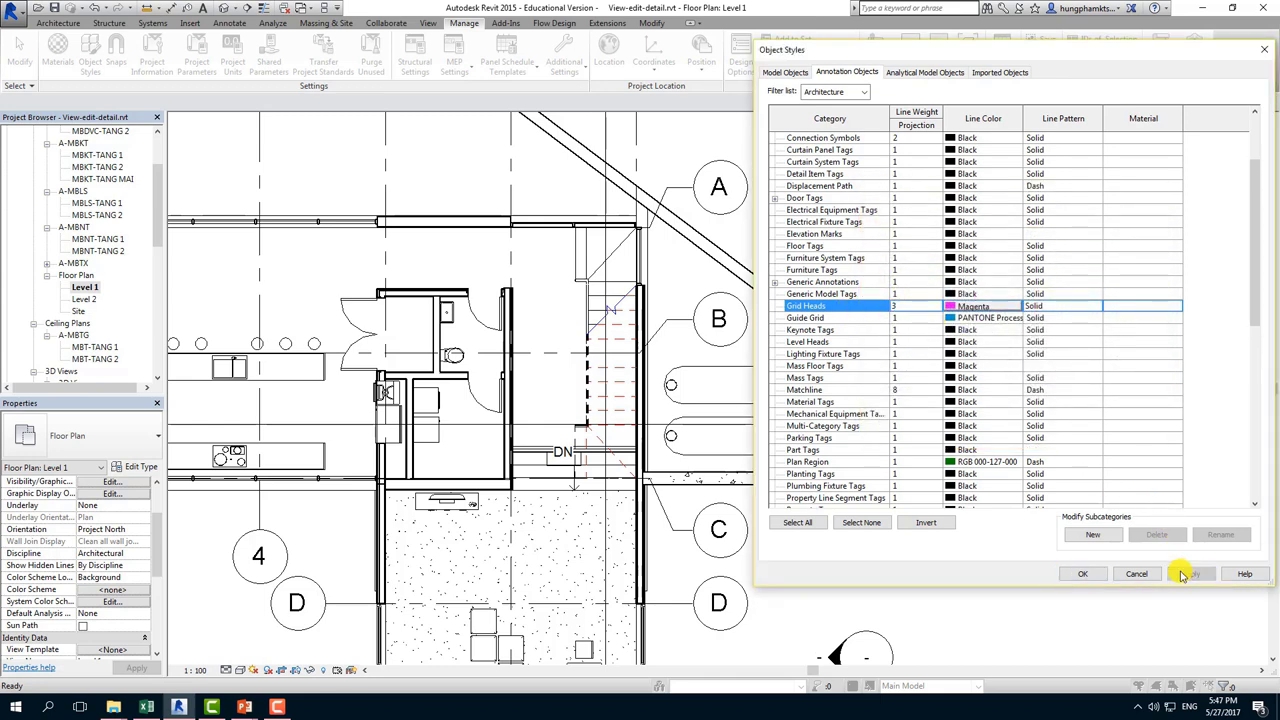
{"action": "left_click", "coordinate": [1096, 576]}
Reopen Object Styles showing the Model Objects categories.
{"action": "scroll", "coordinate": [725, 527], "scroll_direction": "up", "scroll_amount": 3}
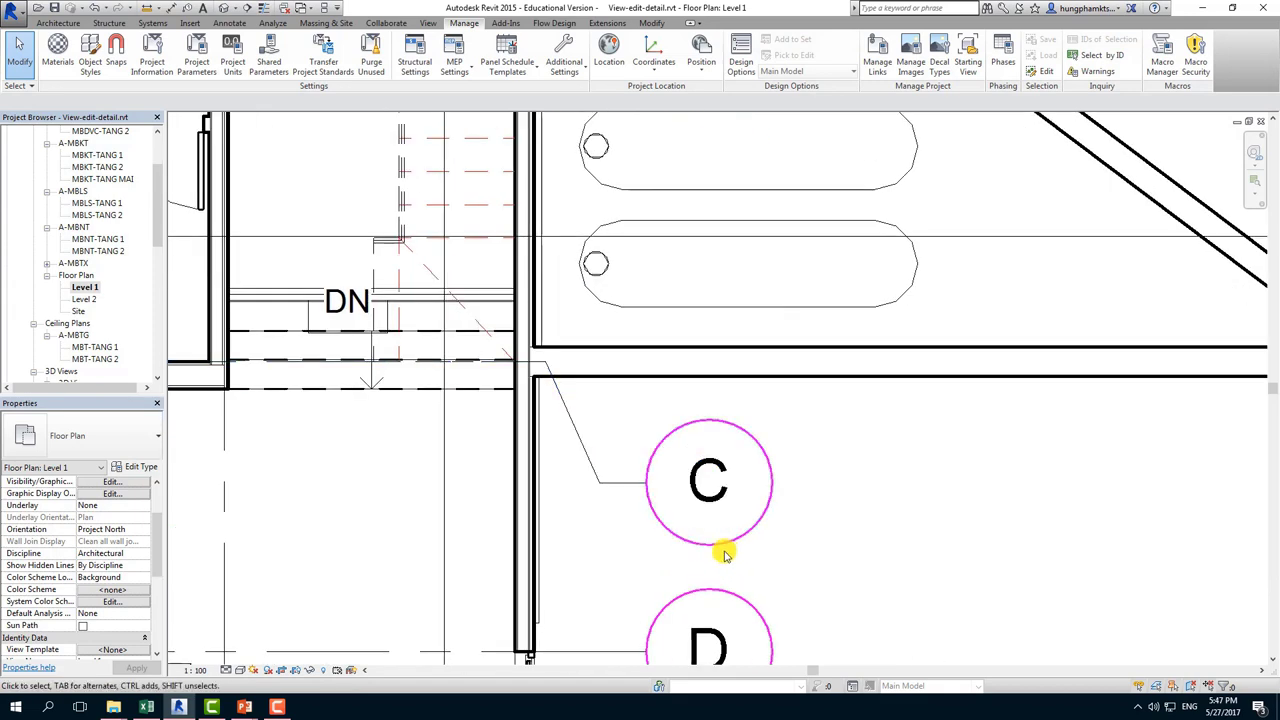
{"action": "scroll", "coordinate": [700, 548], "scroll_direction": "up", "scroll_amount": 2}
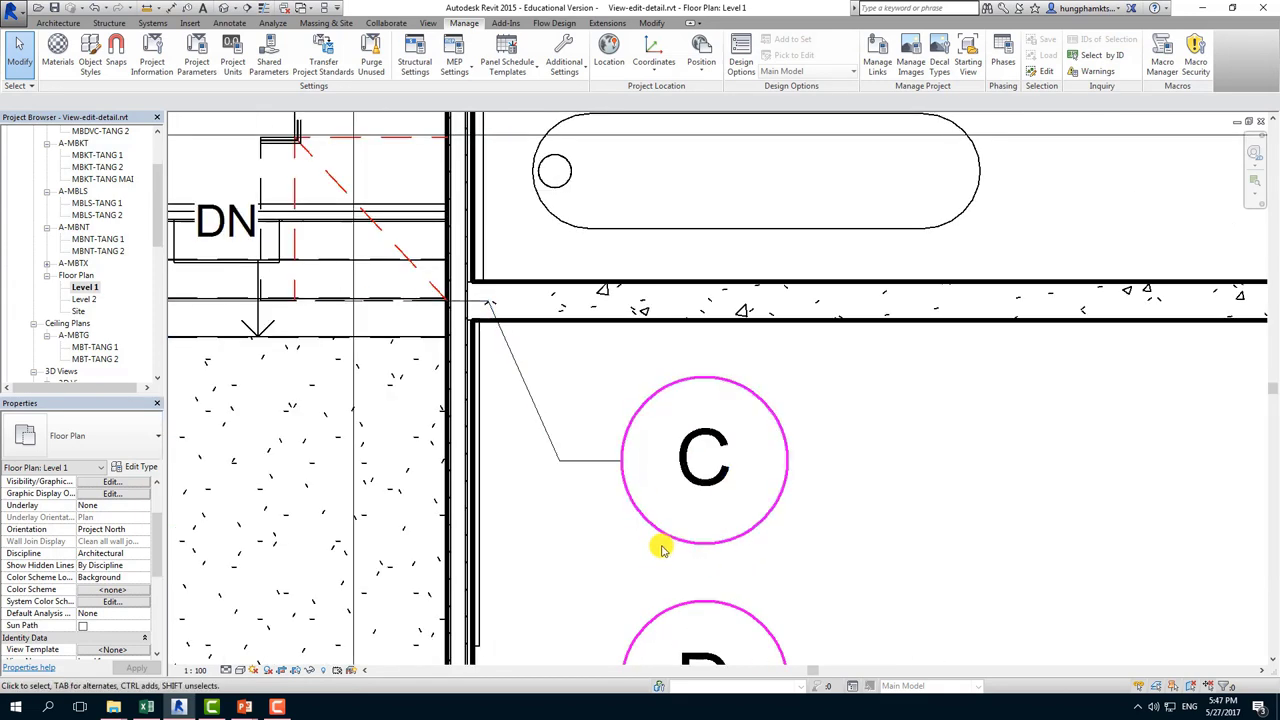
{"action": "left_click", "coordinate": [91, 55]}
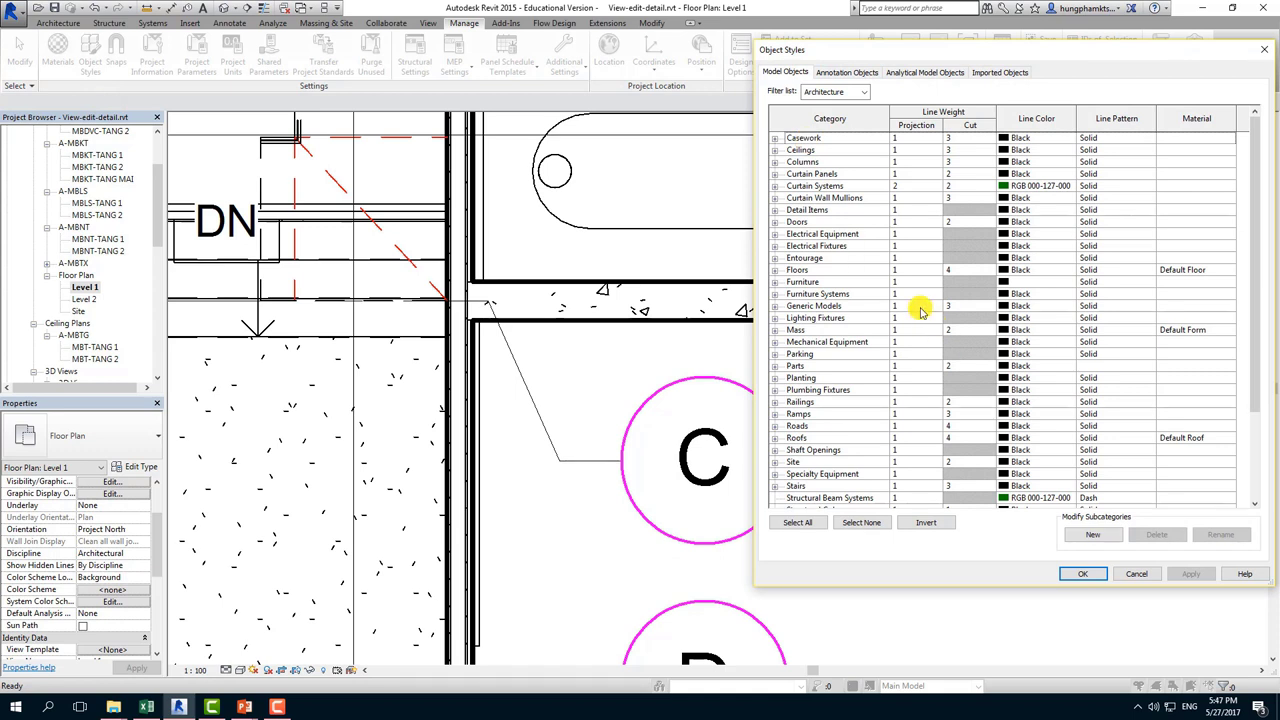
Close Object Styles with OK and zoom out over the Level 1 floor plan.
{"action": "left_click", "coordinate": [1082, 573]}
{"action": "scroll", "coordinate": [735, 282], "scroll_direction": "down", "scroll_amount": 2}
{"action": "scroll", "coordinate": [735, 282], "scroll_direction": "down", "scroll_amount": 3}
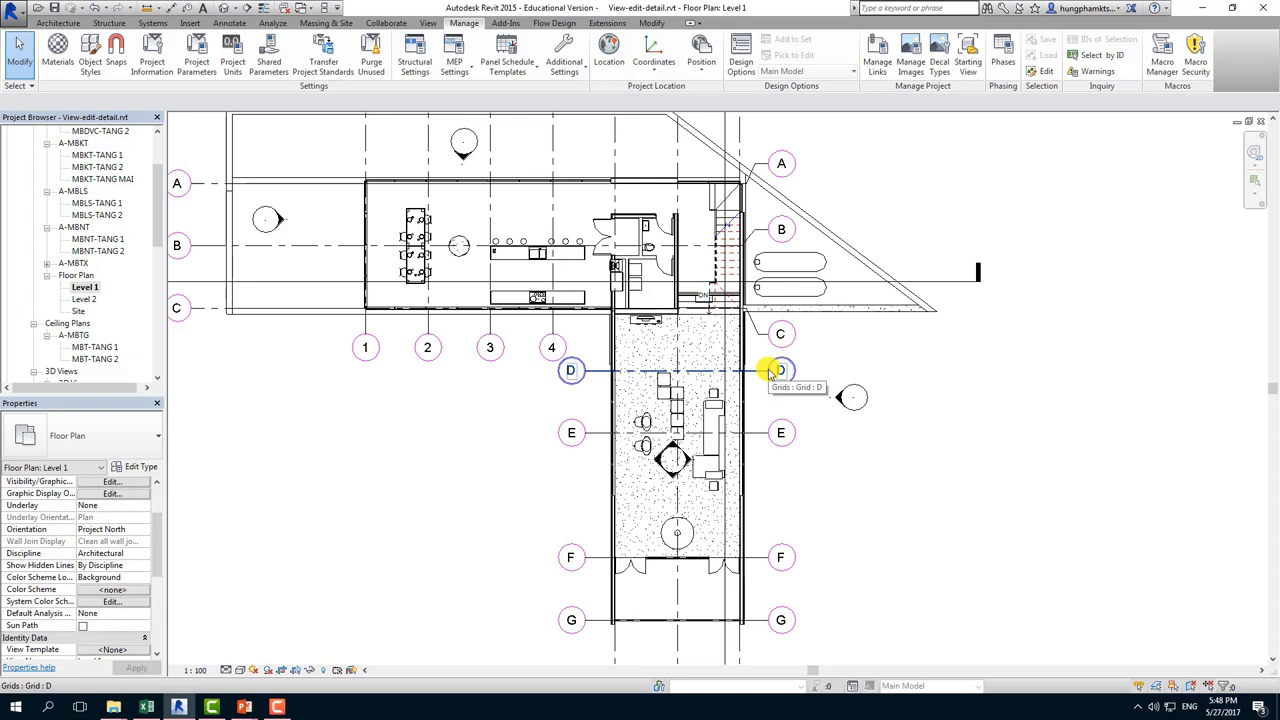
{"action": "scroll", "coordinate": [625, 288], "scroll_direction": "up", "scroll_amount": 3}
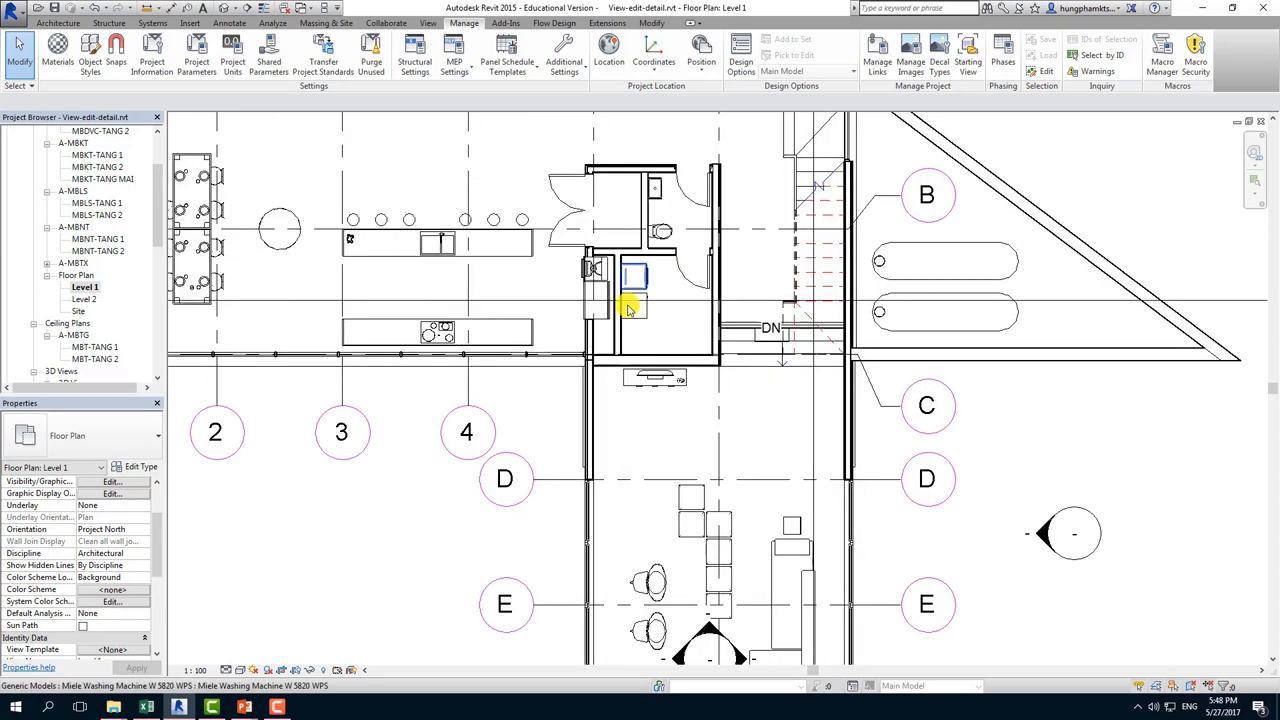
{"action": "scroll", "coordinate": [600, 360], "scroll_direction": "up", "scroll_amount": 2}
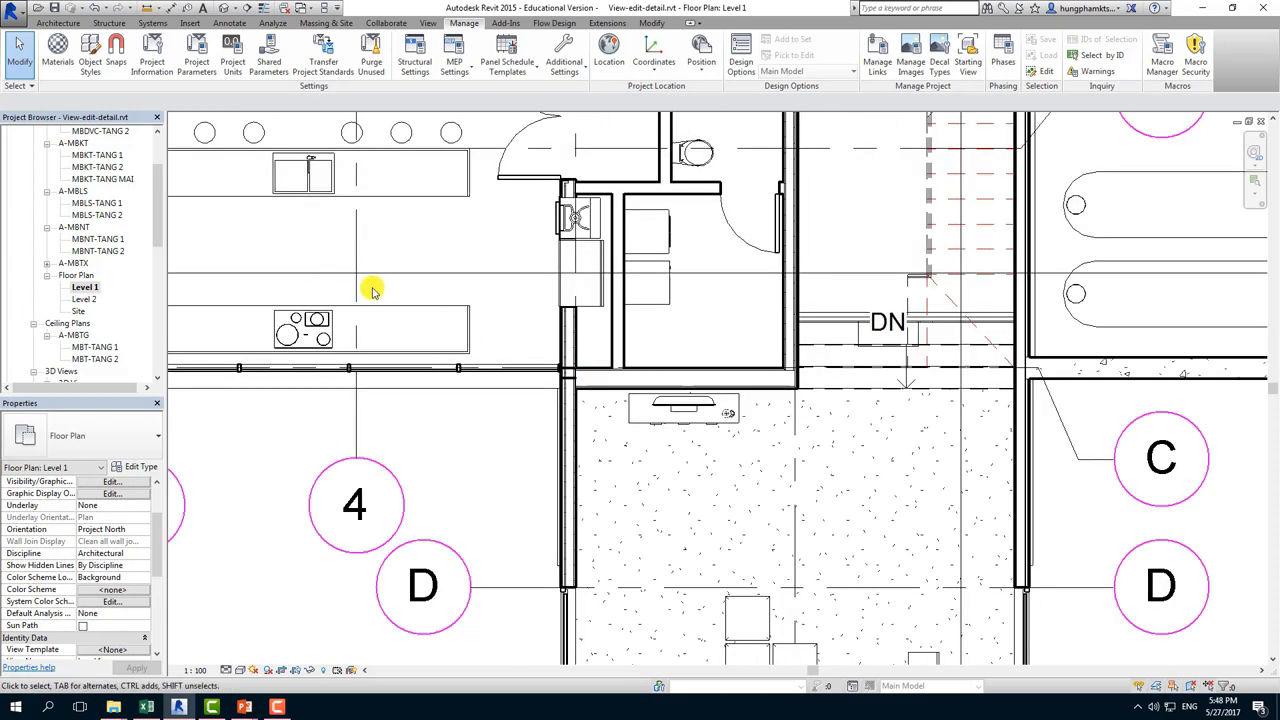
{"action": "middle_click_drag", "start_coordinate": [396, 429], "coordinate": [485, 327]}
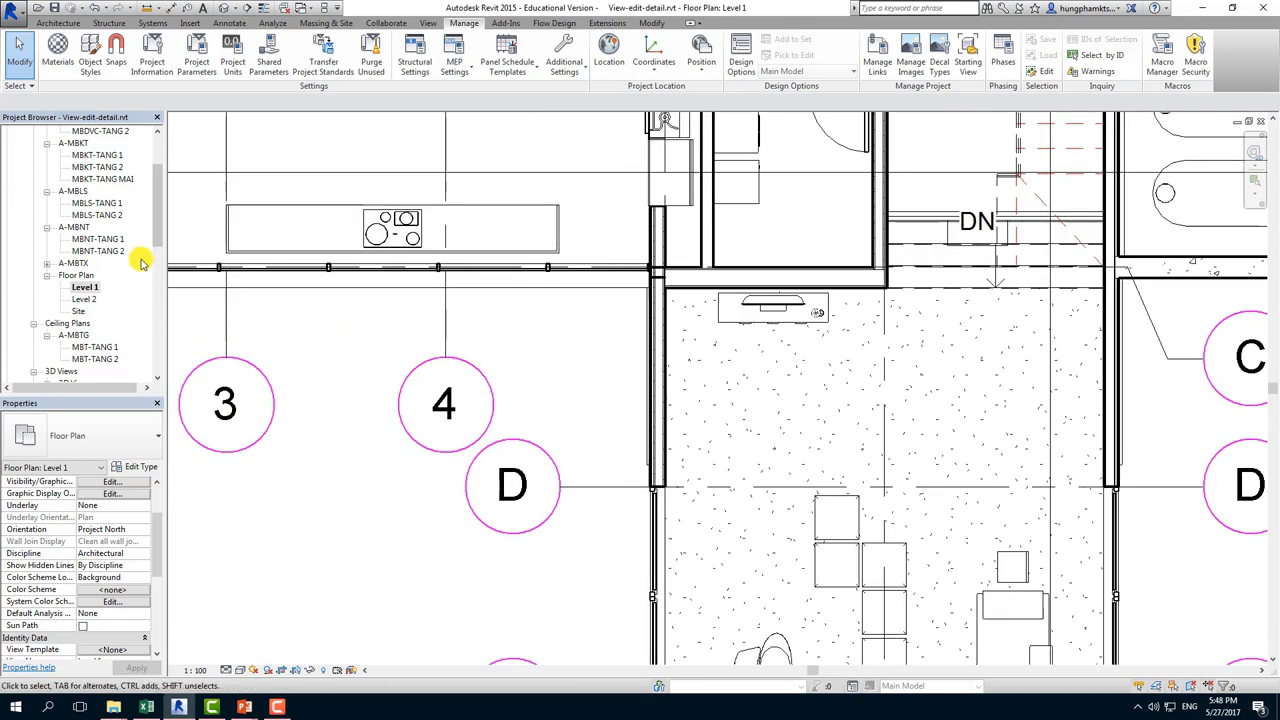
{"action": "scroll", "coordinate": [160, 226], "scroll_direction": "down", "scroll_amount": 4}
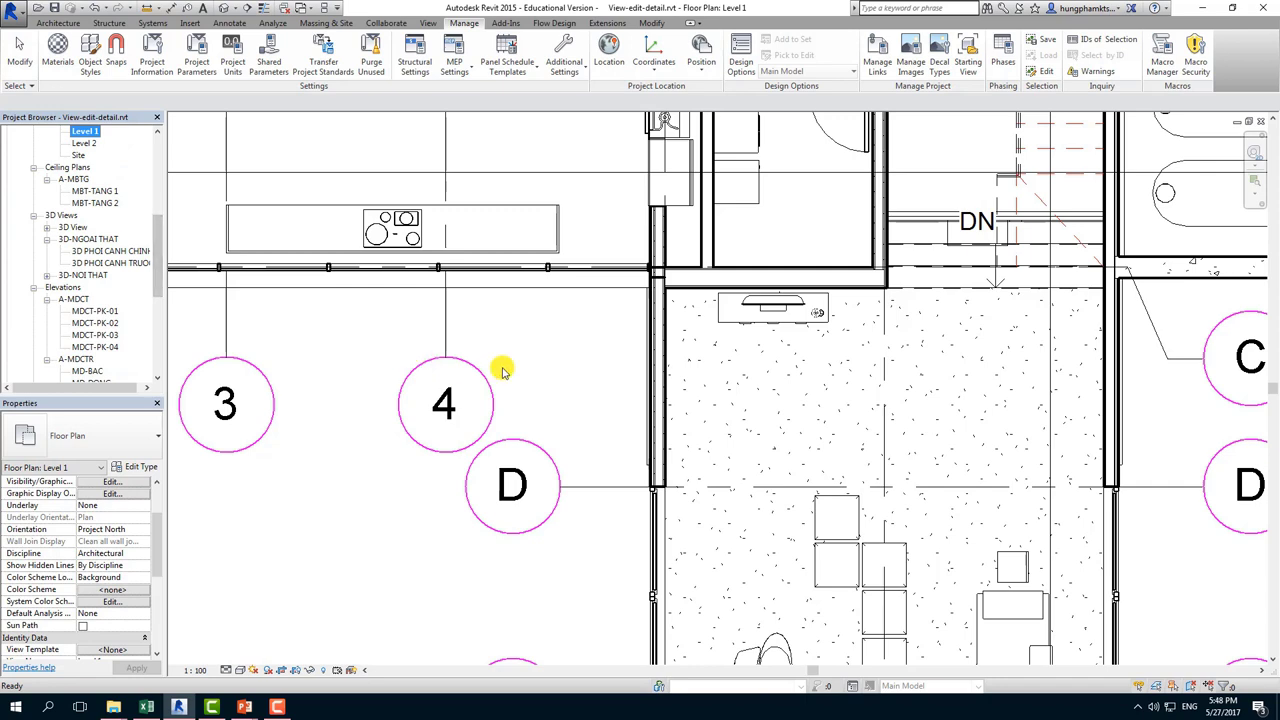
{"action": "scroll", "coordinate": [529, 355], "scroll_direction": "down", "scroll_amount": 2}
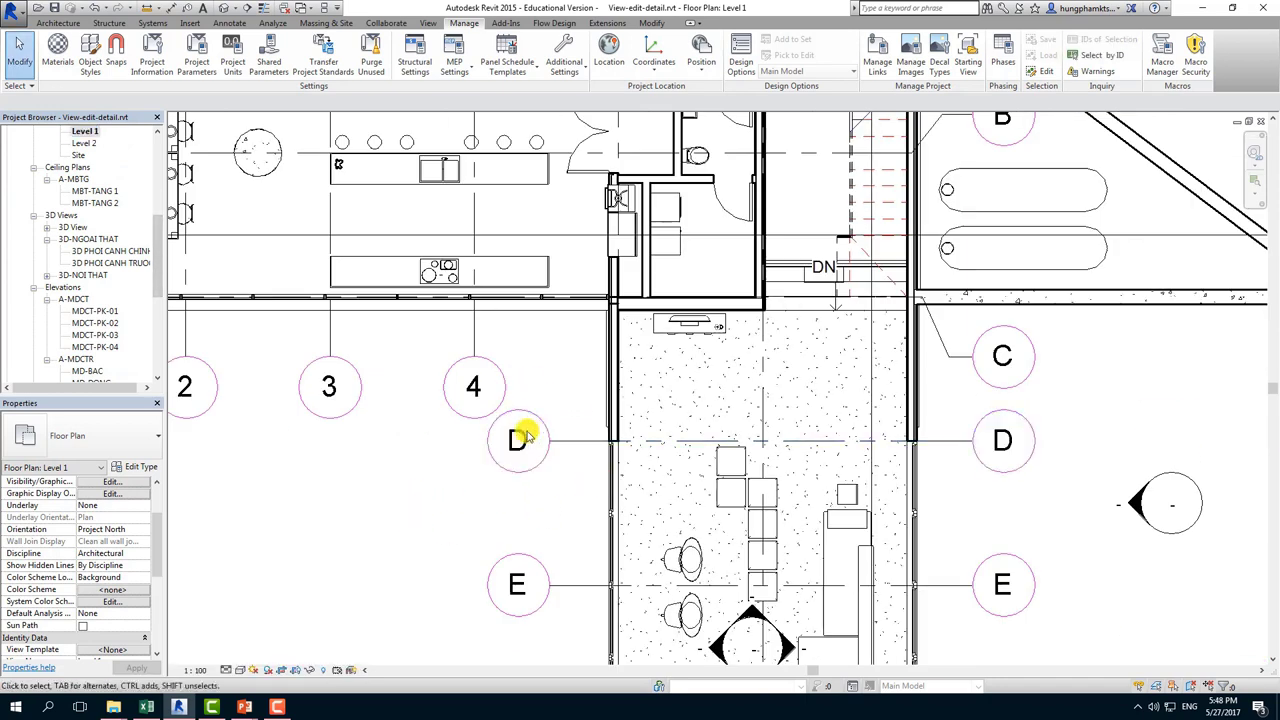
Open Visibility/Graphic Overrides with VG on Annotation Categories and select the Grids and Guide Grid rows.
{"action": "key", "text": "v"}
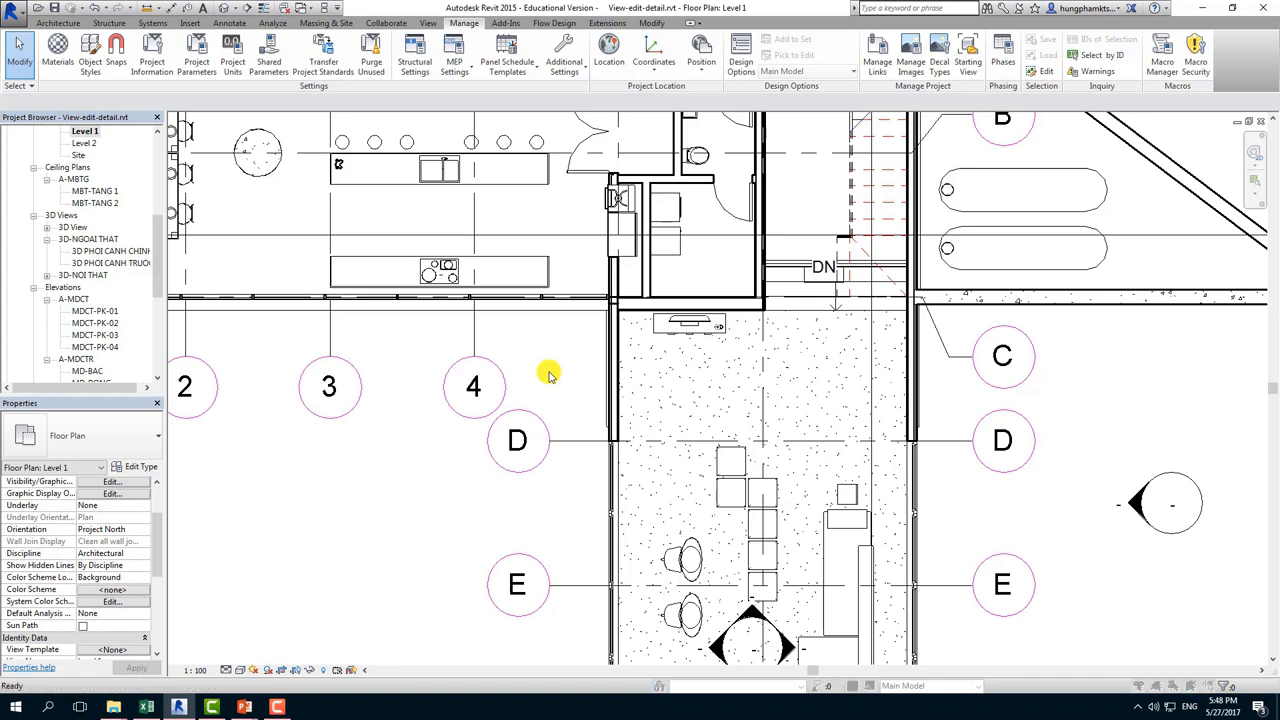
{"action": "key", "text": "g"}
{"action": "left_click", "coordinate": [829, 36]}
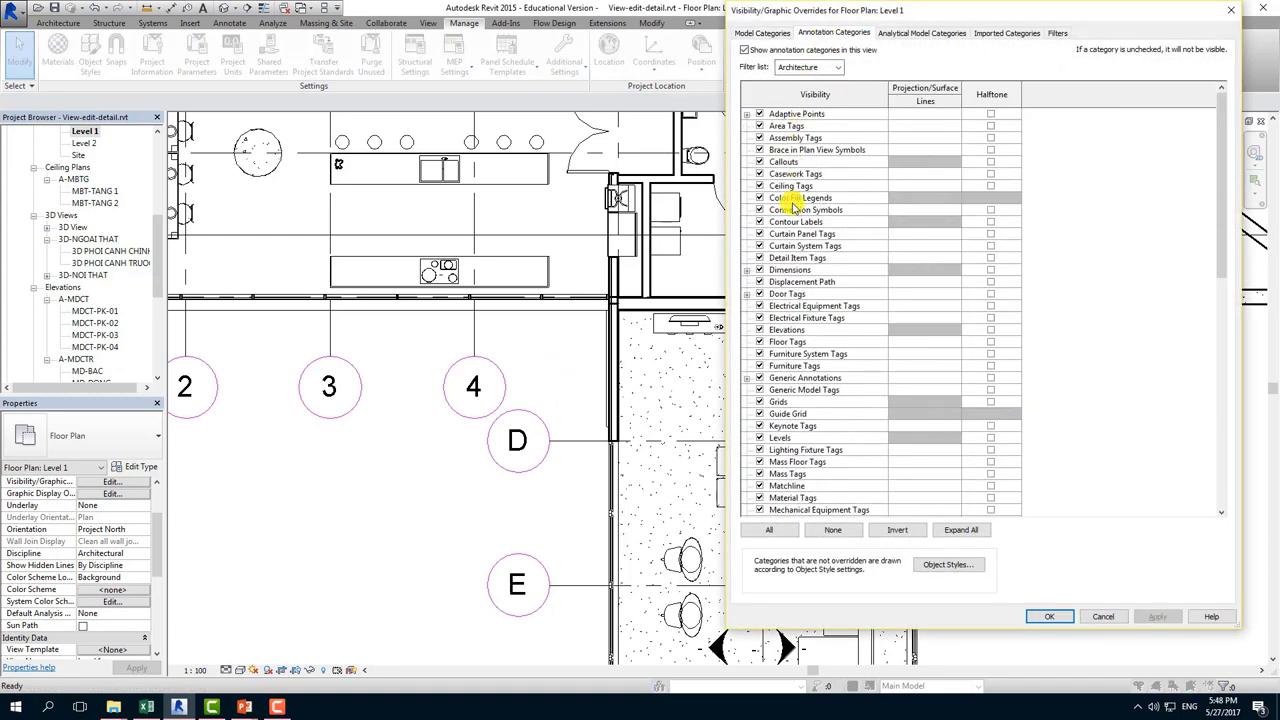
{"action": "left_click", "coordinate": [790, 215]}
{"action": "left_click", "coordinate": [805, 401]}
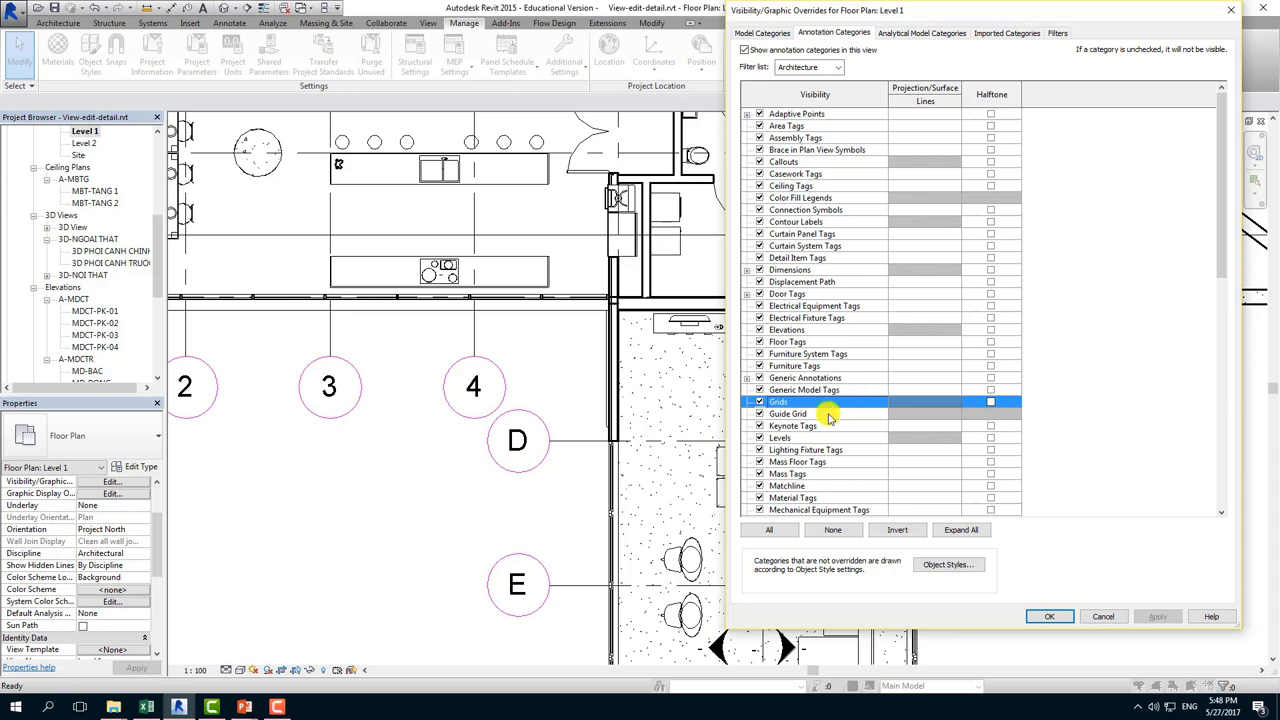
{"action": "left_click", "coordinate": [797, 413]}
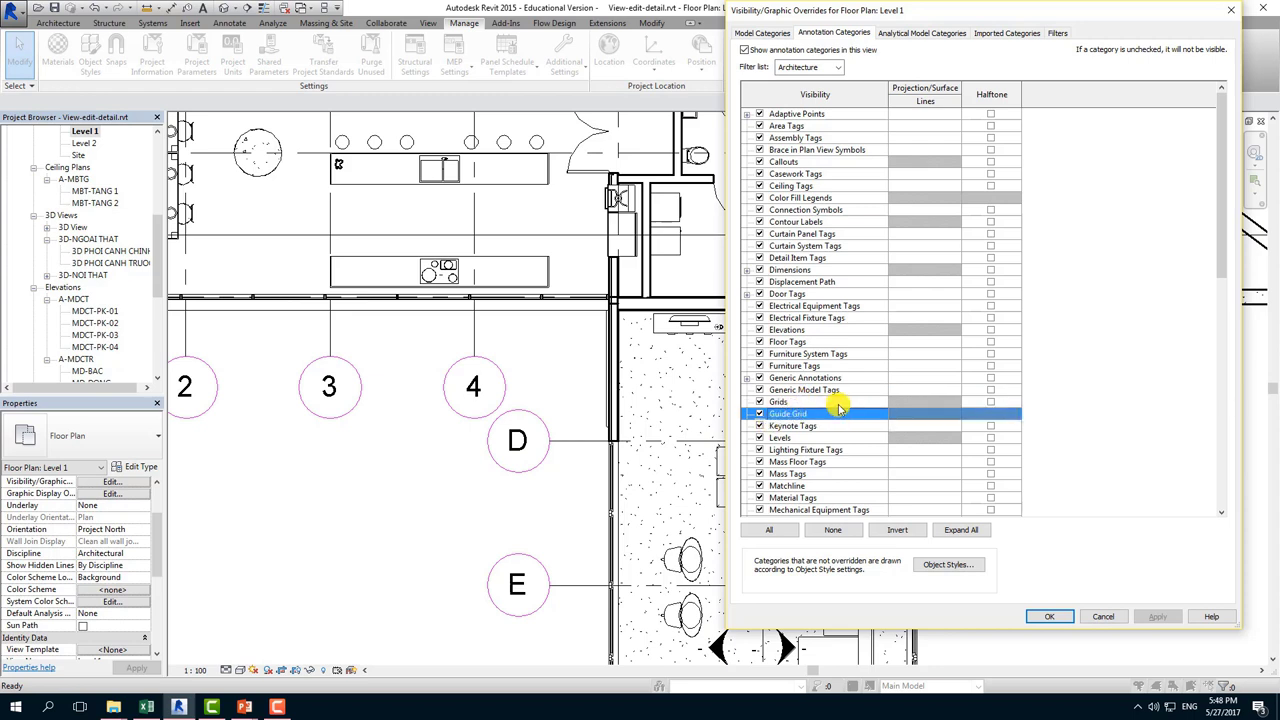
Close the overrides dialog, open section MC 1-1 then MC A-A, and zoom out.
{"action": "key", "text": "Return"}
{"action": "scroll", "coordinate": [480, 372], "scroll_direction": "down", "scroll_amount": 2}
{"action": "scroll", "coordinate": [495, 360], "scroll_direction": "down", "scroll_amount": 2}
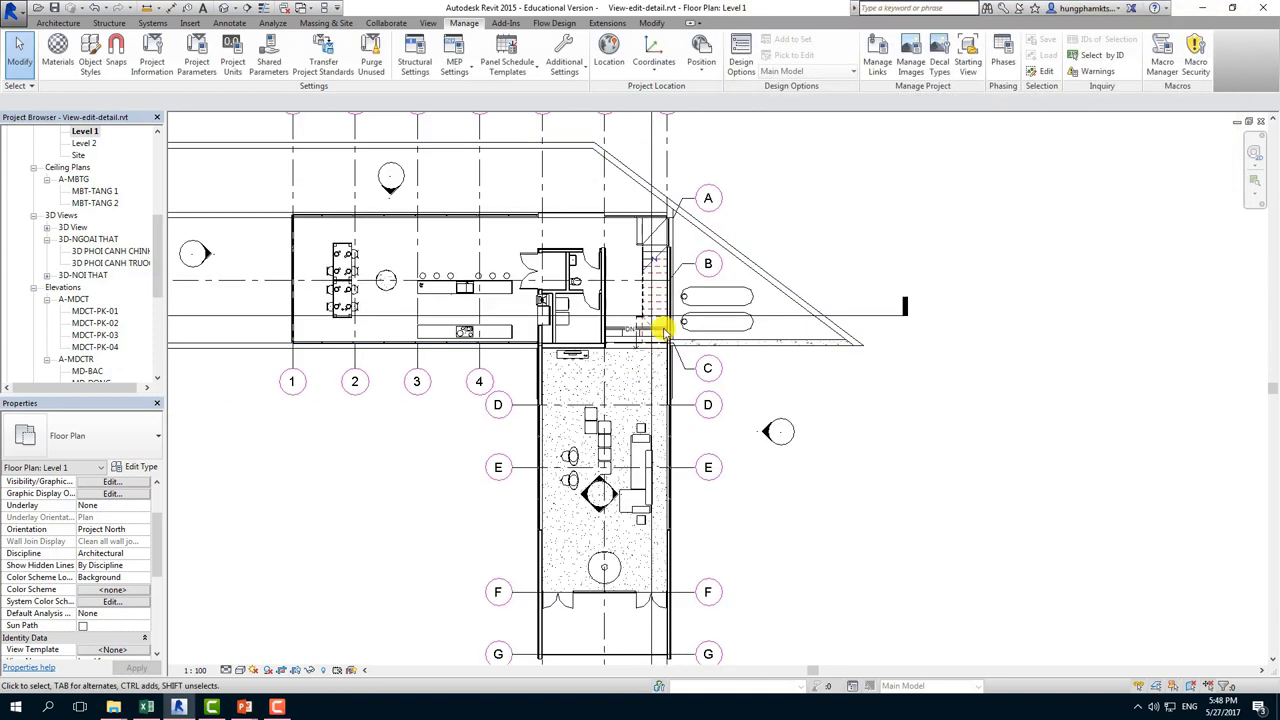
{"action": "scroll", "coordinate": [510, 340], "scroll_direction": "up", "scroll_amount": 3}
{"action": "scroll", "coordinate": [540, 390], "scroll_direction": "up", "scroll_amount": 2}
{"action": "scroll", "coordinate": [566, 420], "scroll_direction": "up", "scroll_amount": 2}
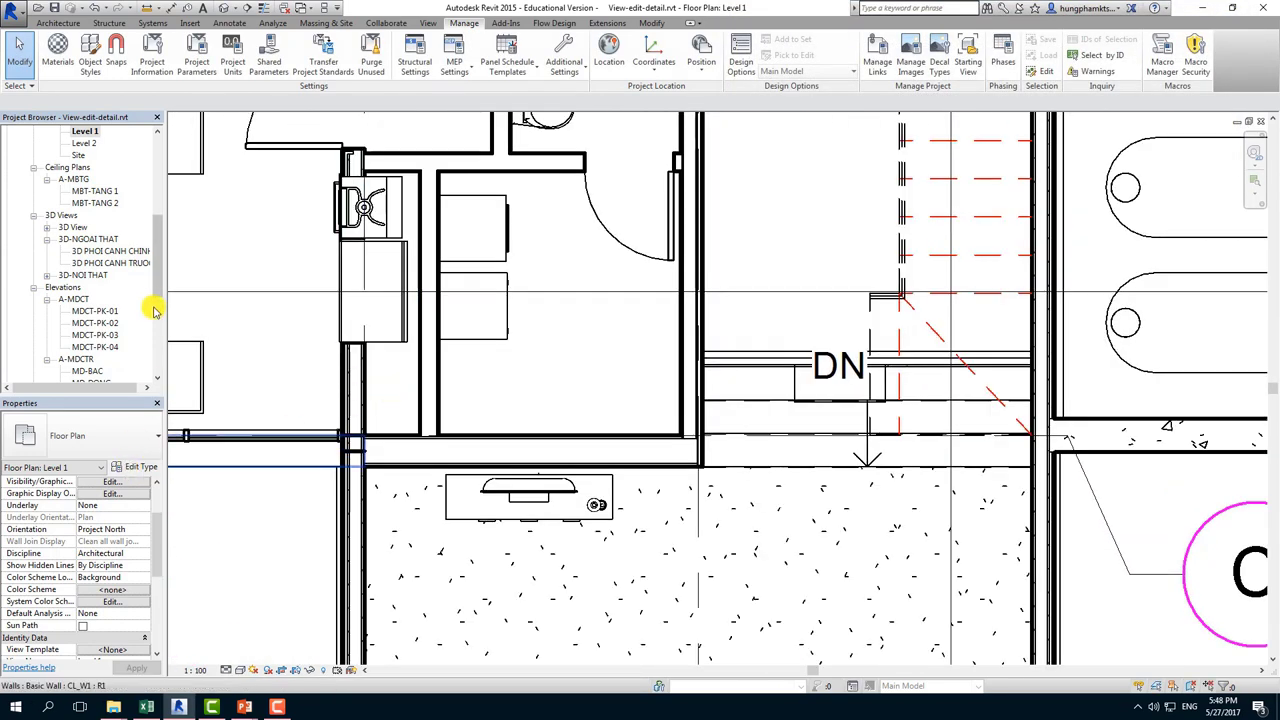
{"action": "mouse_move", "coordinate": [157, 320]}
{"action": "left_mouse_down"}
{"action": "mouse_move", "coordinate": [157, 363]}
{"action": "mouse_move", "coordinate": [171, 331]}
{"action": "left_mouse_up"}
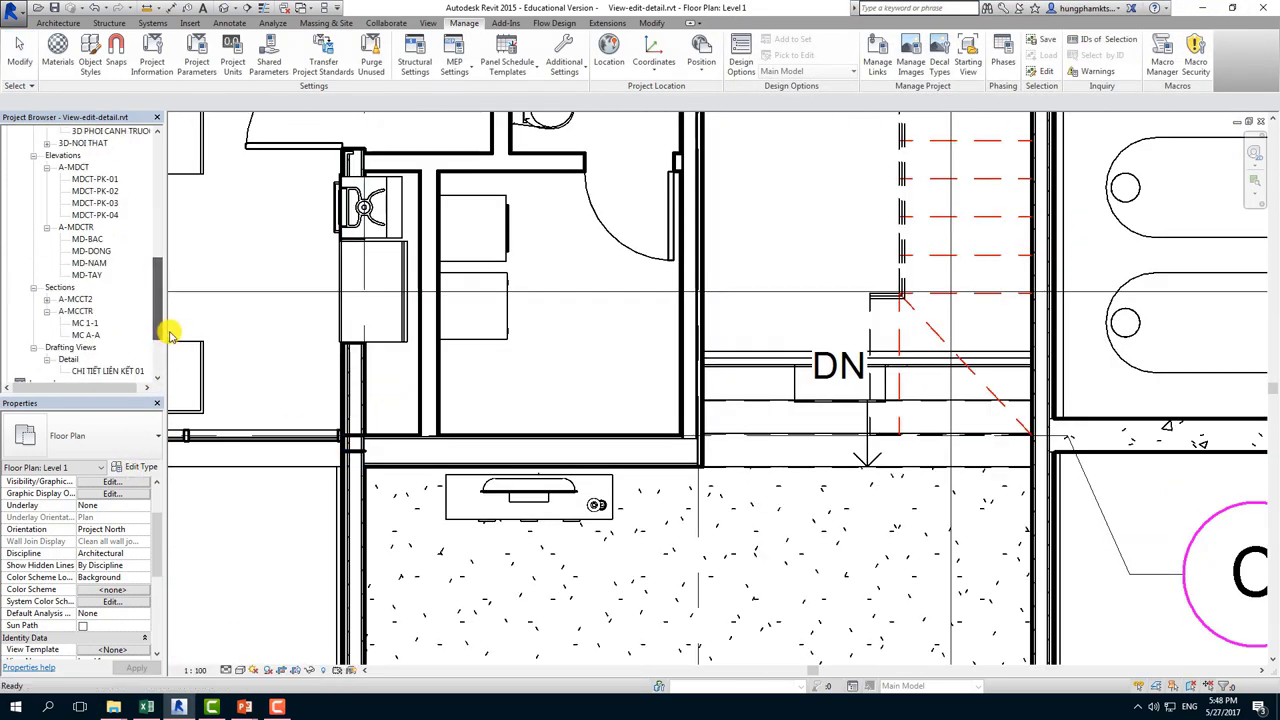
{"action": "left_click", "coordinate": [91, 324]}
{"action": "double_click", "coordinate": [91, 324]}
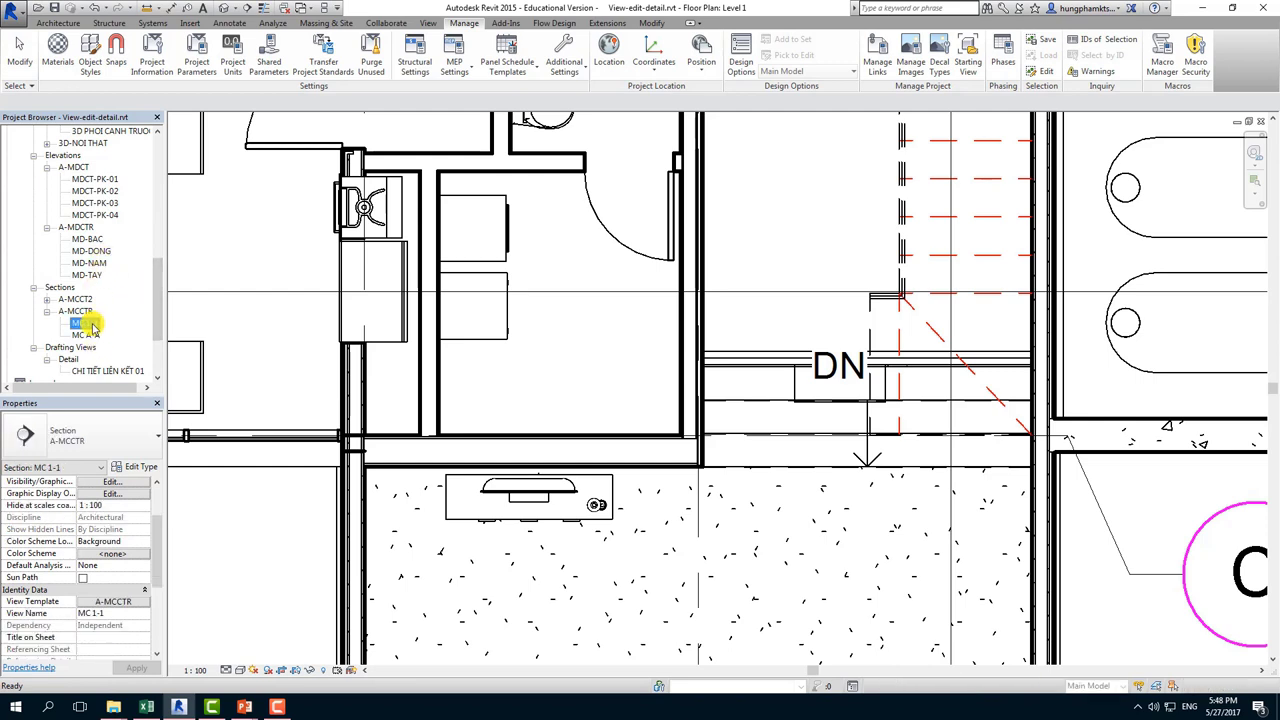
{"action": "double_click", "coordinate": [91, 335]}
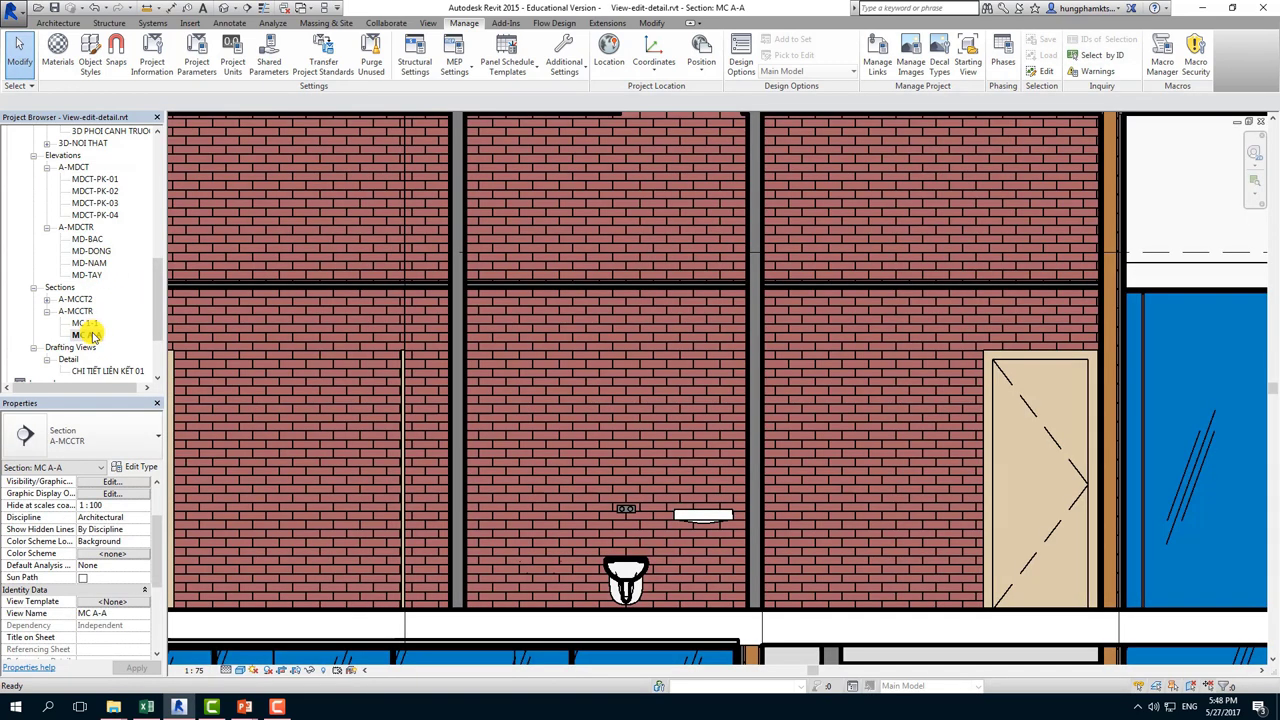
{"action": "scroll", "coordinate": [600, 420], "scroll_direction": "down", "scroll_amount": 3}
{"action": "scroll", "coordinate": [678, 390], "scroll_direction": "down", "scroll_amount": 2}
{"action": "scroll", "coordinate": [678, 390], "scroll_direction": "down", "scroll_amount": 2}
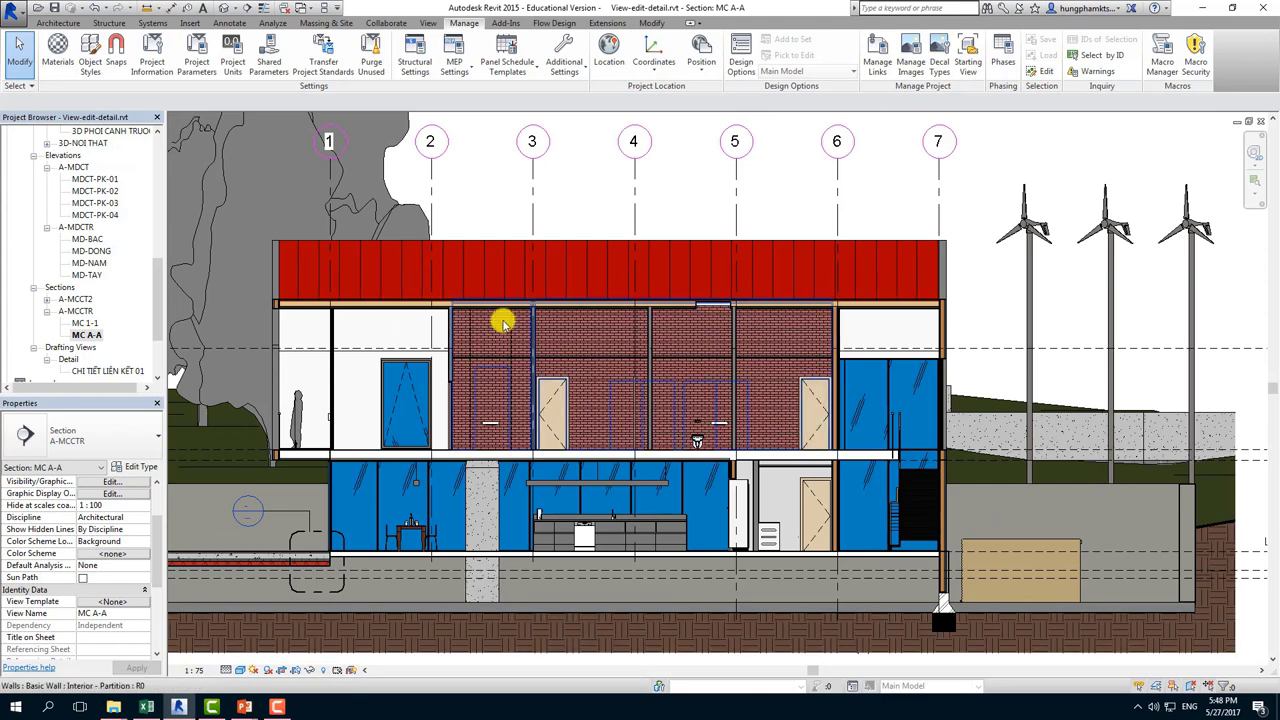
{"action": "key", "text": "g"}
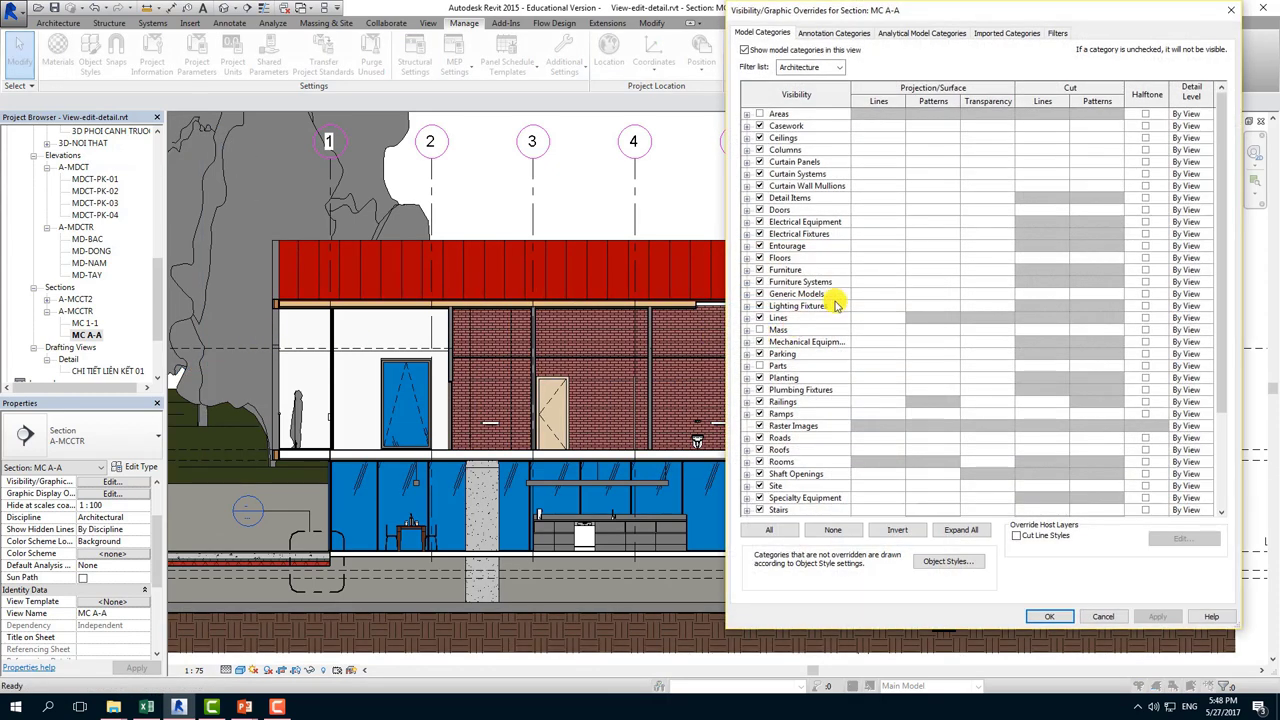
{"action": "left_click", "coordinate": [857, 293]}
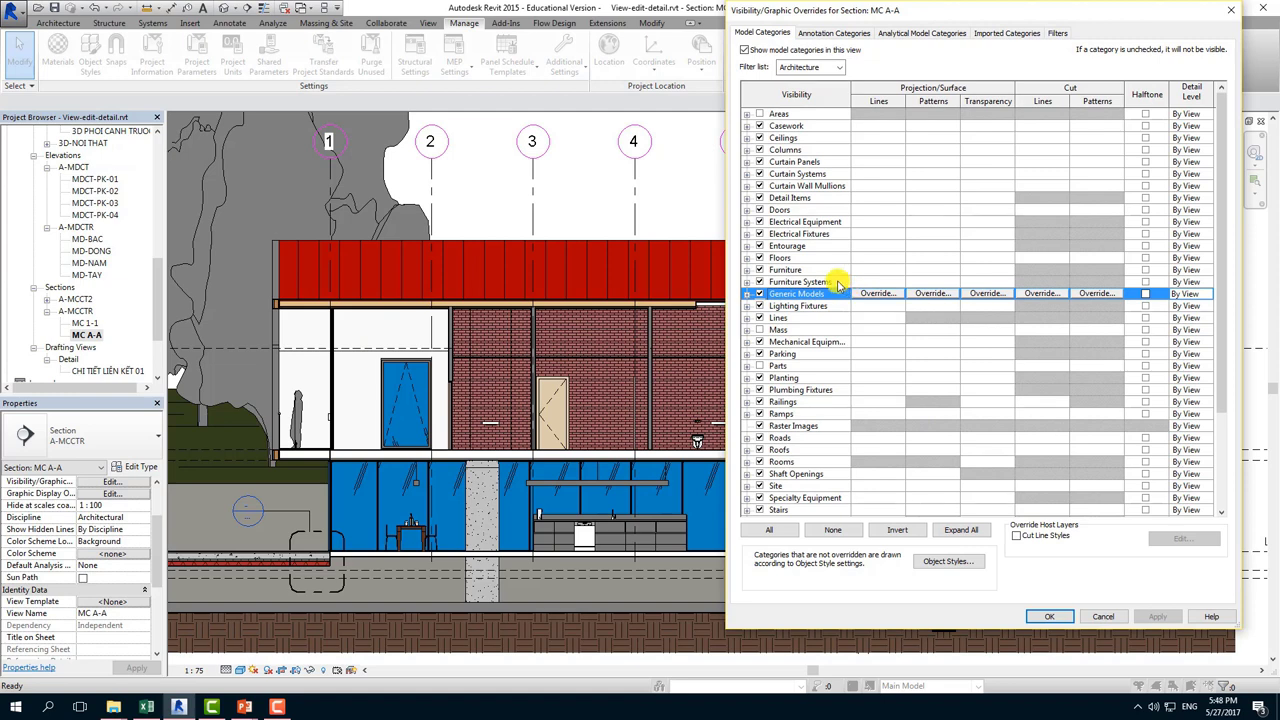
{"action": "key", "text": "Escape"}
{"action": "left_click", "coordinate": [92, 50]}
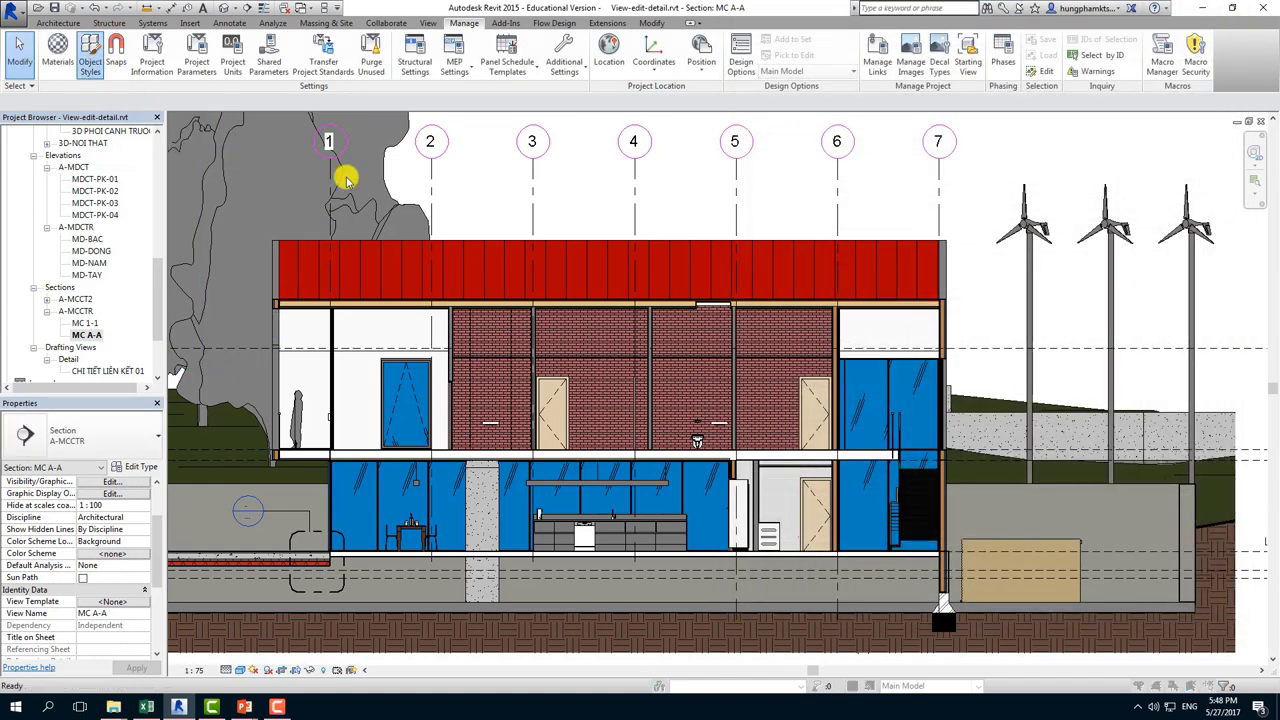
In Model Objects, give the Walls category Magenta line colour, then apply and close.
{"action": "left_click", "coordinate": [858, 425]}
{"action": "scroll", "coordinate": [850, 424], "scroll_direction": "down", "scroll_amount": 3}
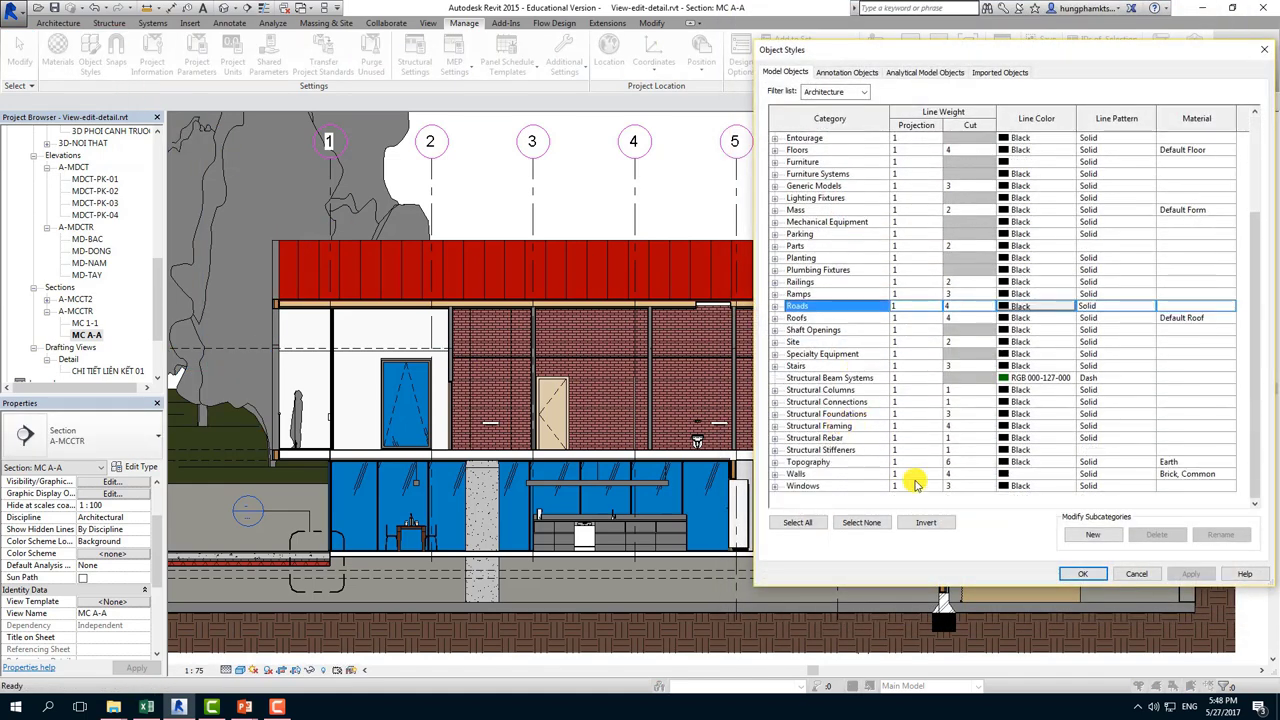
{"action": "left_click", "coordinate": [966, 479]}
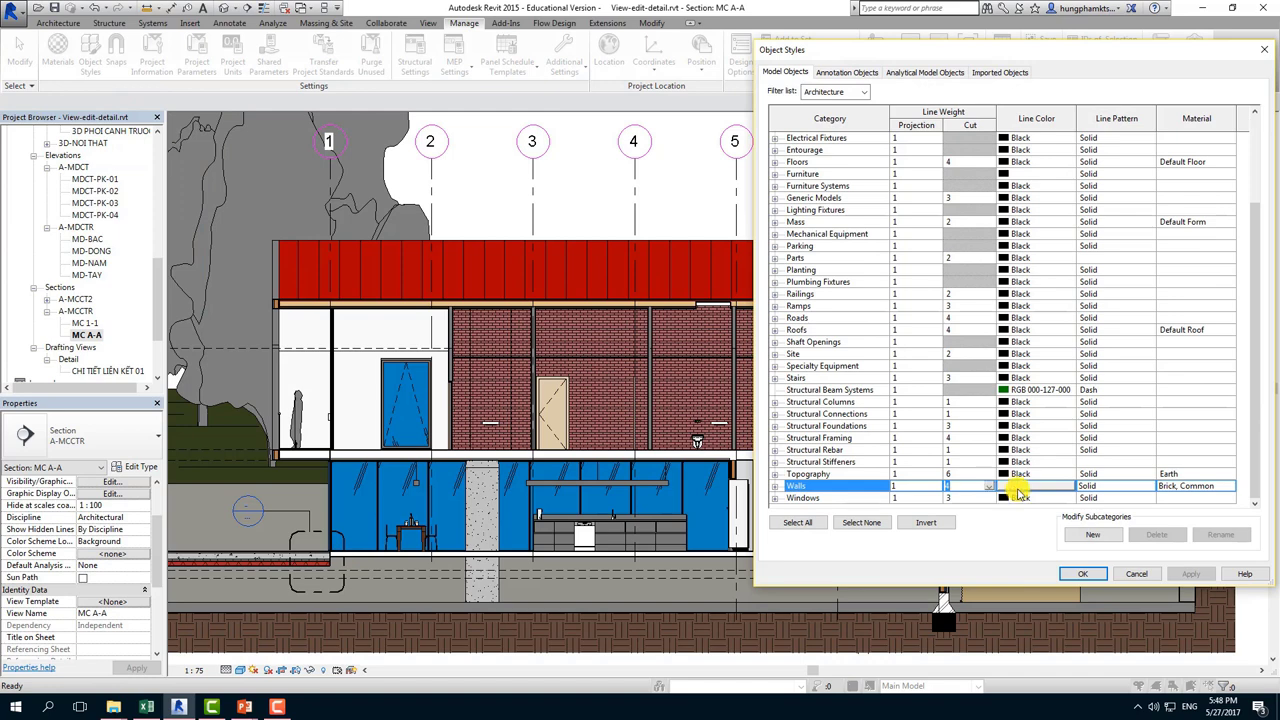
{"action": "left_click", "coordinate": [1022, 488]}
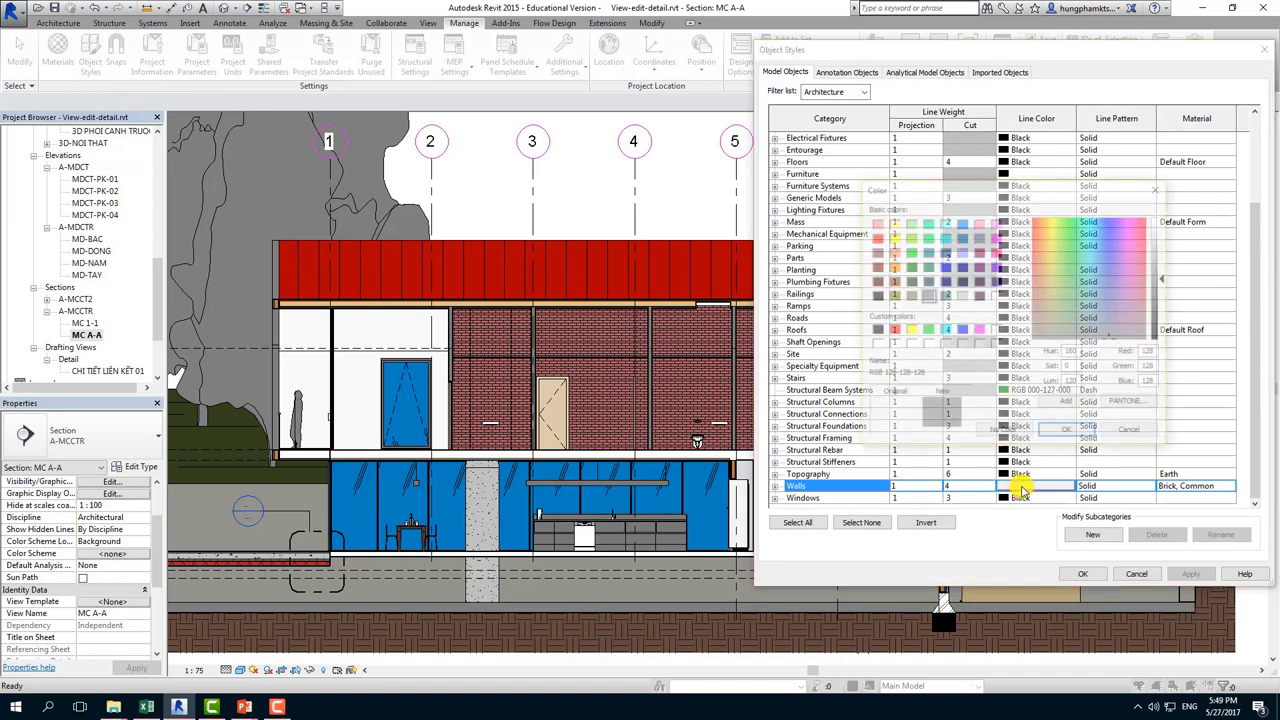
{"action": "left_click", "coordinate": [979, 330]}
{"action": "left_click", "coordinate": [1066, 437]}
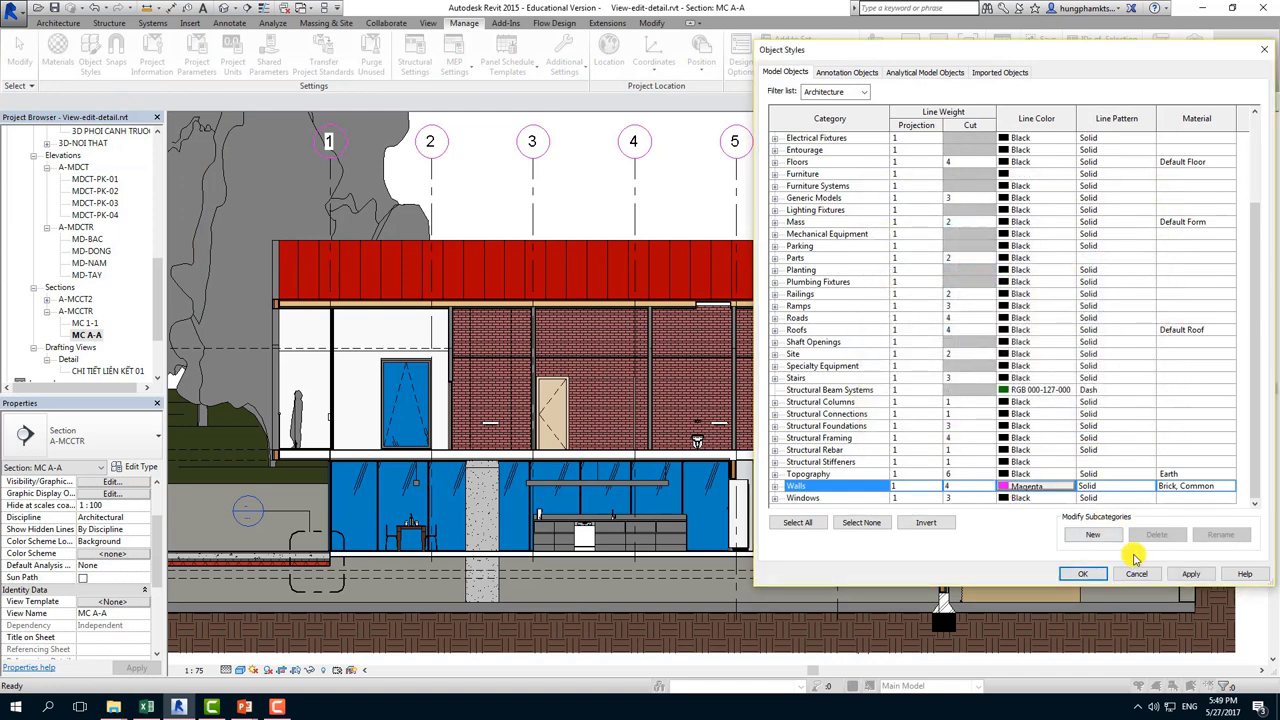
{"action": "left_click", "coordinate": [1191, 576]}
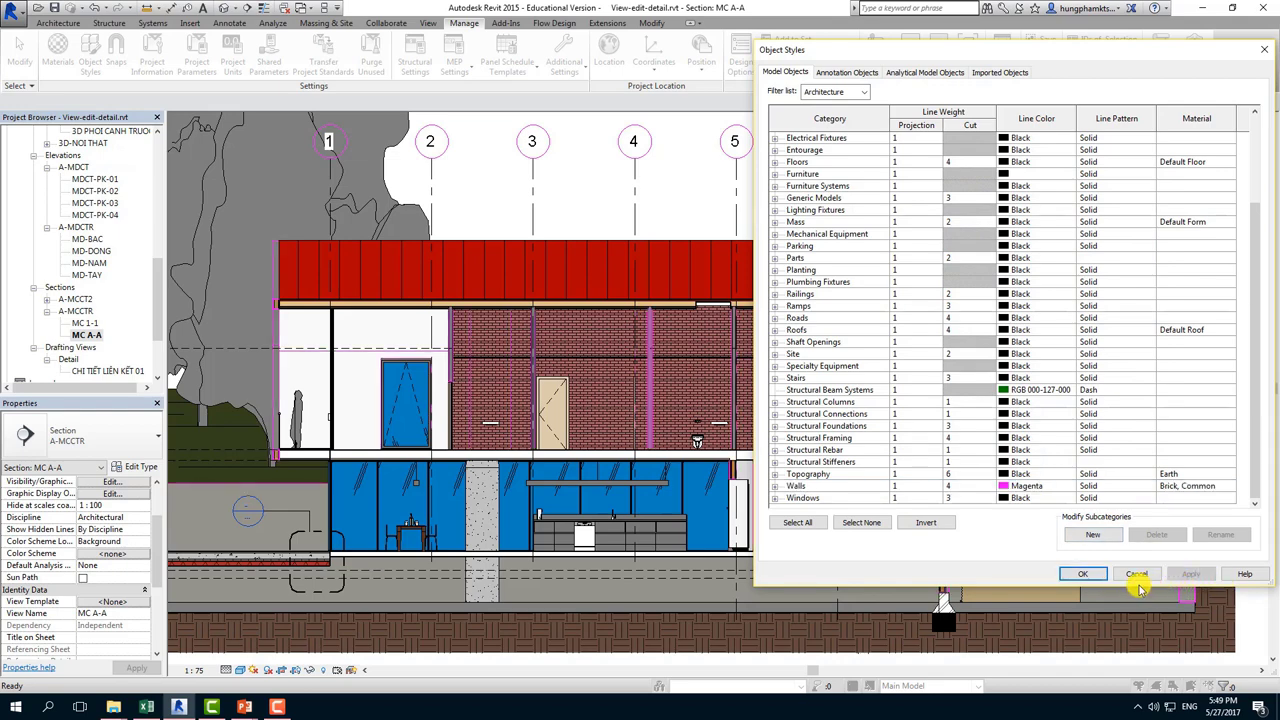
{"action": "left_click", "coordinate": [1093, 578]}
{"action": "scroll", "coordinate": [920, 320], "scroll_direction": "up", "scroll_amount": 3}
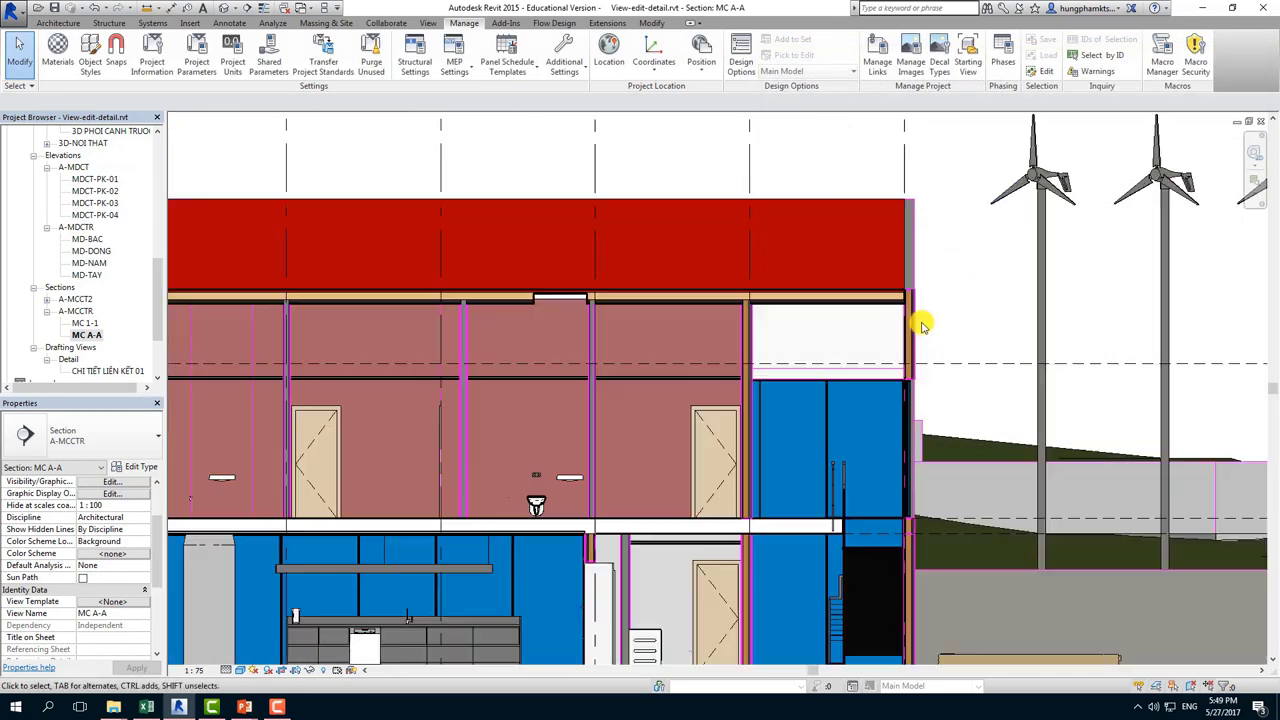
{"action": "scroll", "coordinate": [866, 343], "scroll_direction": "up", "scroll_amount": 1}
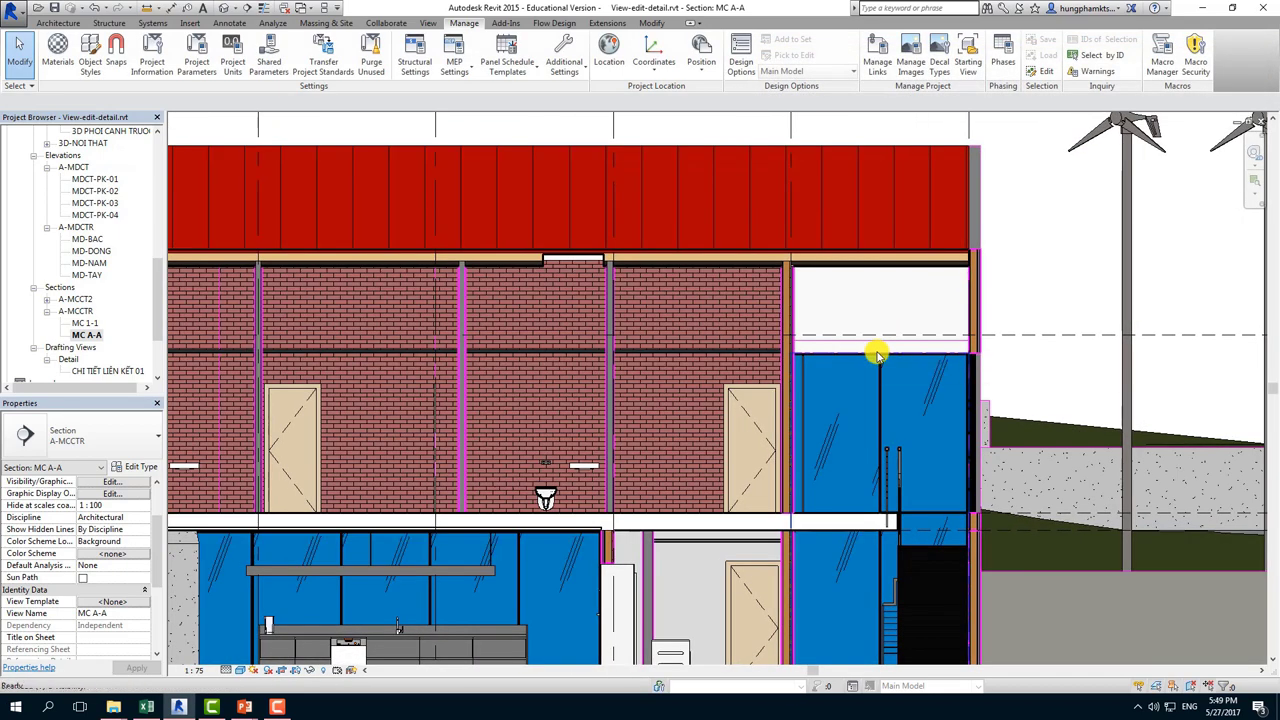
Using VG, override the Walls cut line colour to Blue in section MC A-A.
{"action": "key", "text": "v"}
{"action": "key", "text": "g"}
{"action": "left_click", "coordinate": [898, 404]}
{"action": "scroll", "coordinate": [898, 410], "scroll_direction": "down", "scroll_amount": 3}
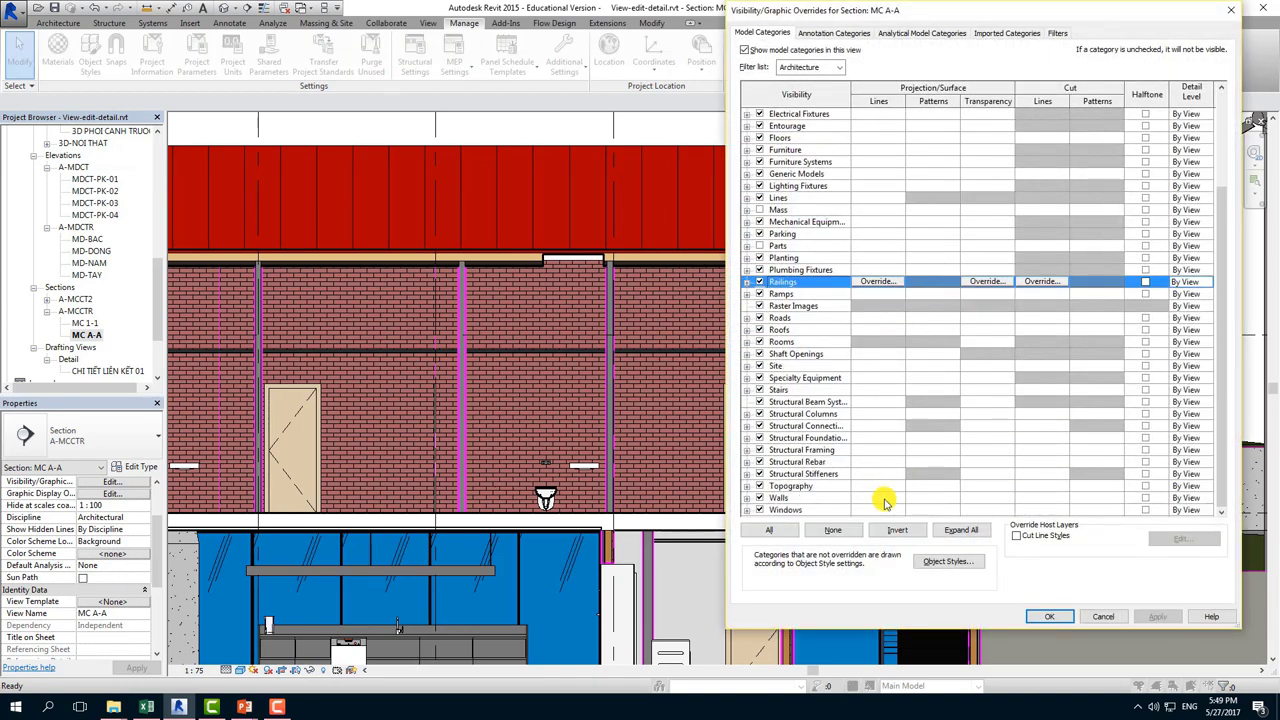
{"action": "left_click", "coordinate": [945, 498]}
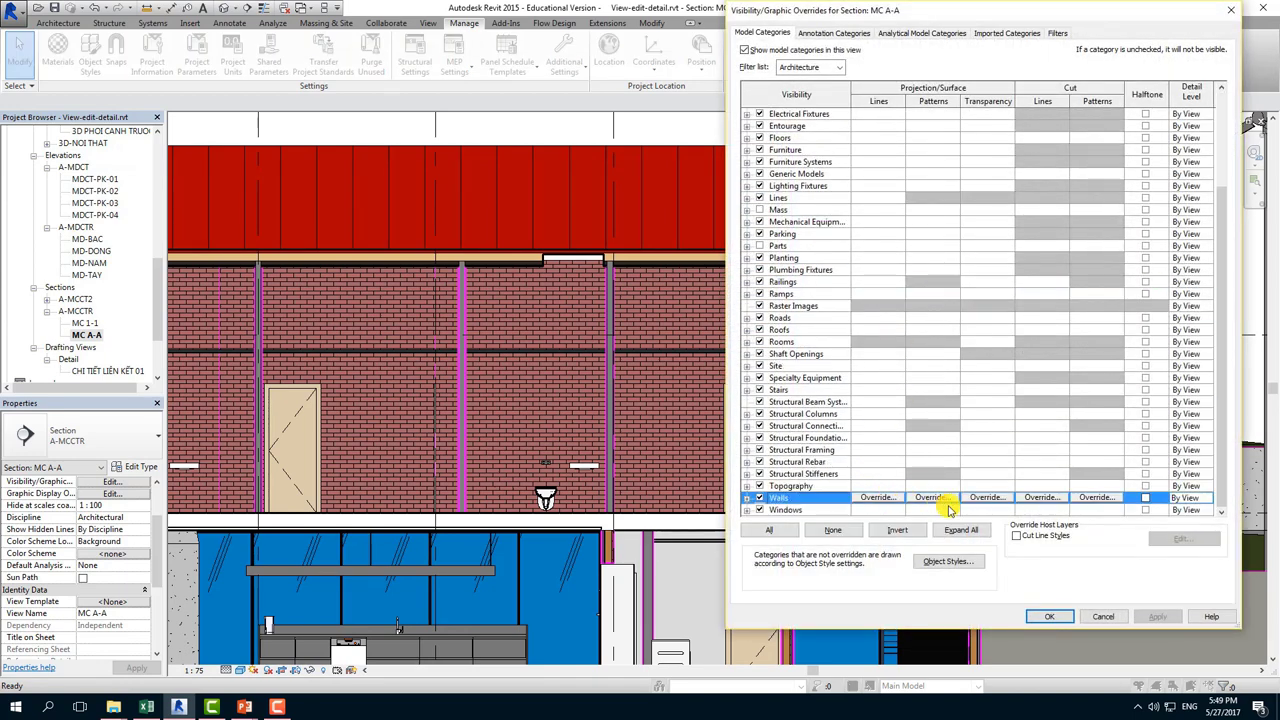
{"action": "left_click", "coordinate": [1052, 498]}
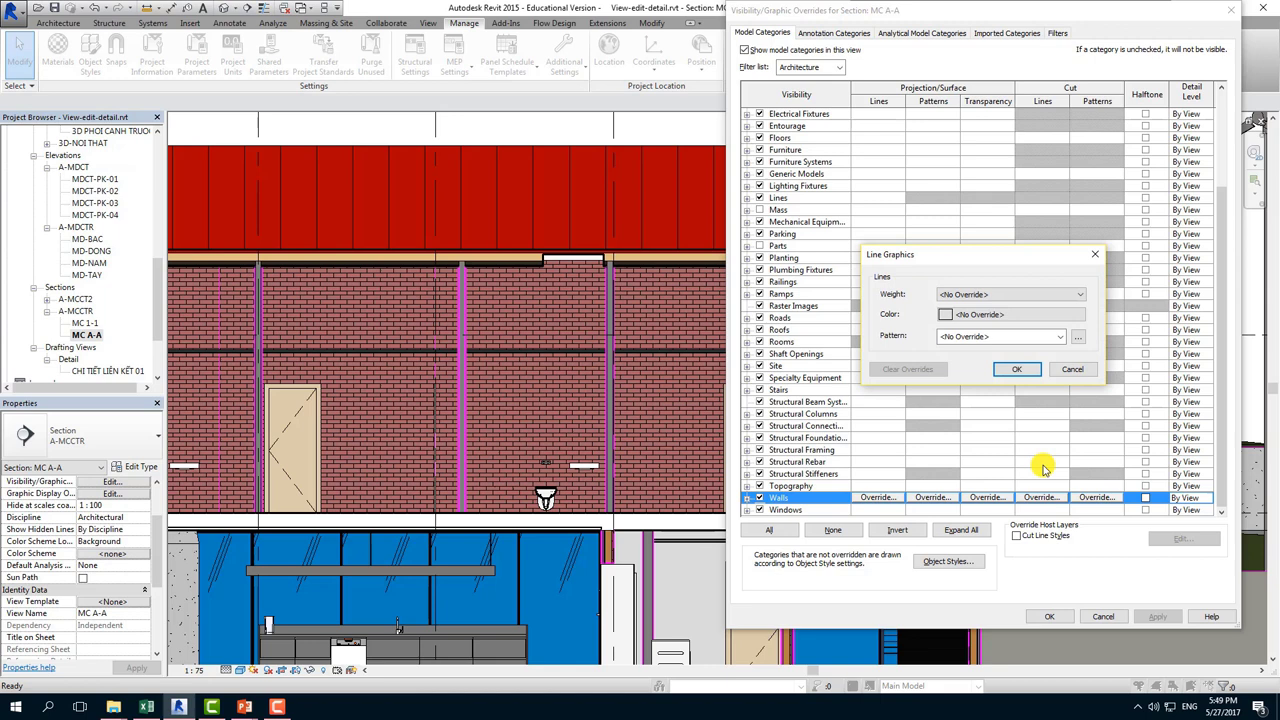
{"action": "left_click", "coordinate": [976, 325]}
{"action": "left_click", "coordinate": [931, 331]}
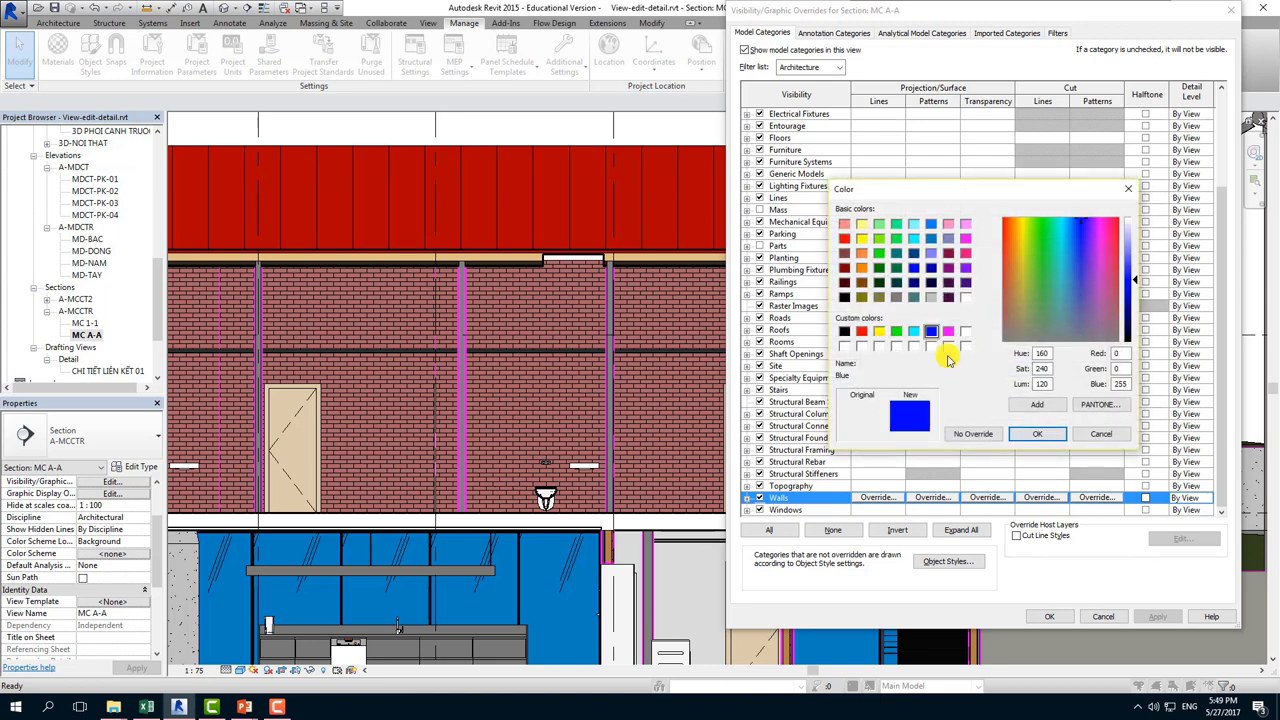
{"action": "left_click", "coordinate": [1052, 440]}
{"action": "left_click", "coordinate": [1020, 368]}
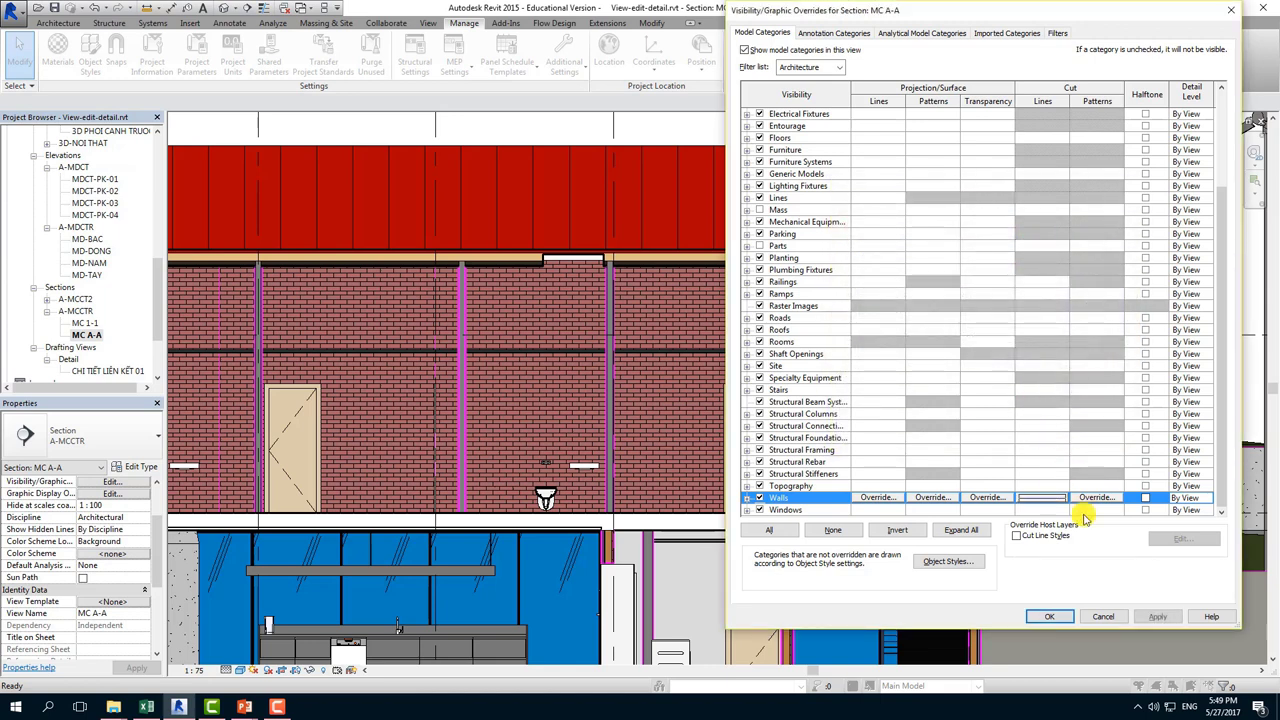
{"action": "left_click", "coordinate": [1049, 616]}
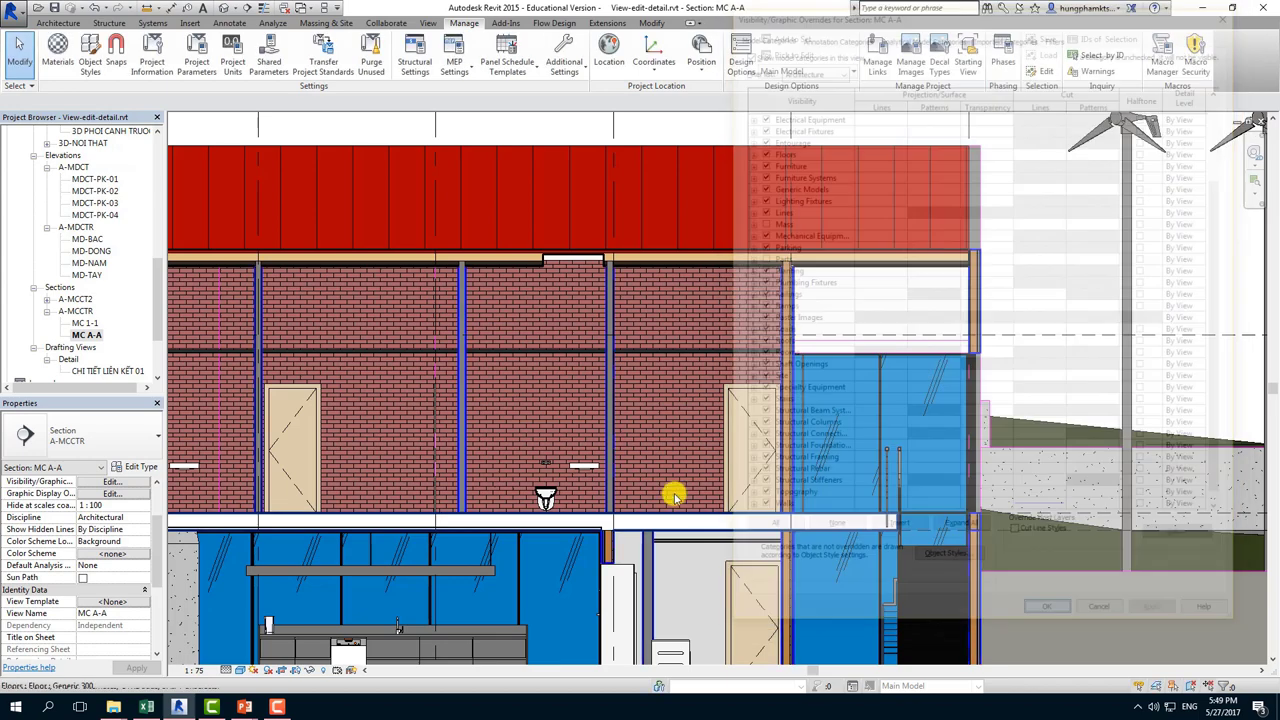
Pan and zoom out to review the recoloured section MC A-A.
{"action": "middle_click_drag", "start_coordinate": [403, 446], "coordinate": [502, 449]}
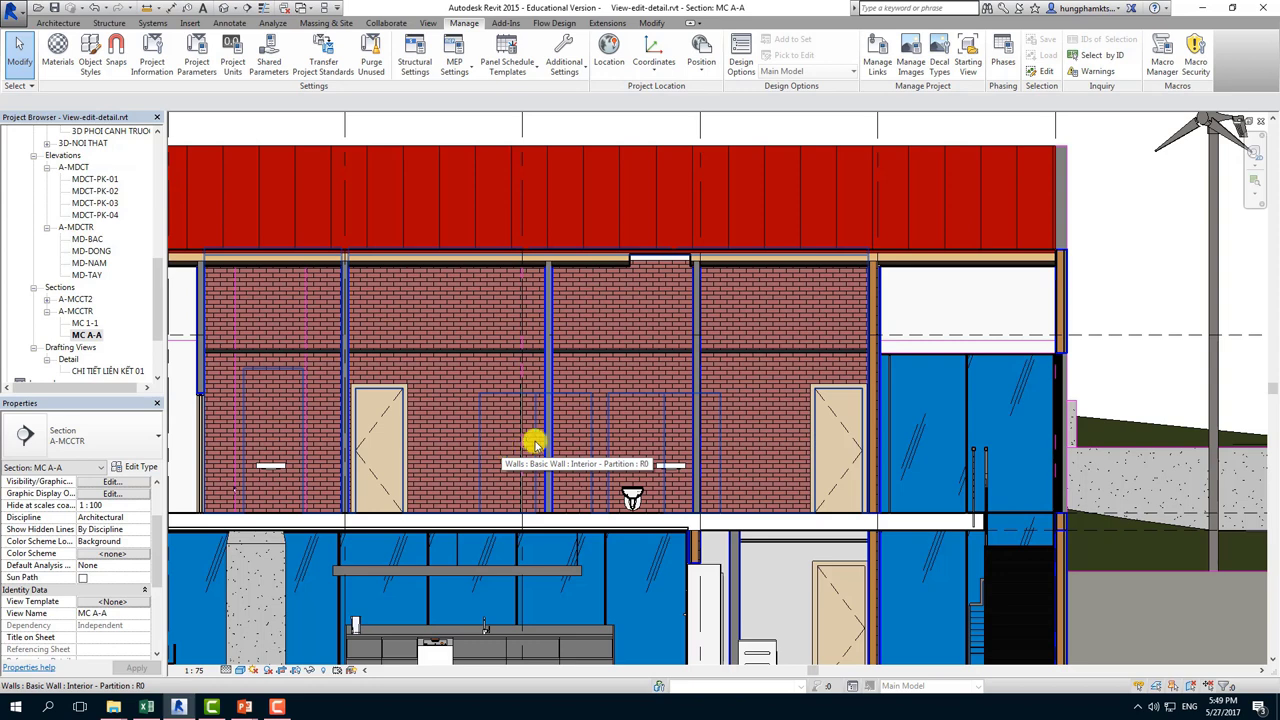
{"action": "scroll", "coordinate": [650, 380], "scroll_direction": "down", "scroll_amount": 1}
{"action": "scroll", "coordinate": [833, 340], "scroll_direction": "down", "scroll_amount": 1}
{"action": "scroll", "coordinate": [833, 340], "scroll_direction": "down", "scroll_amount": 1}
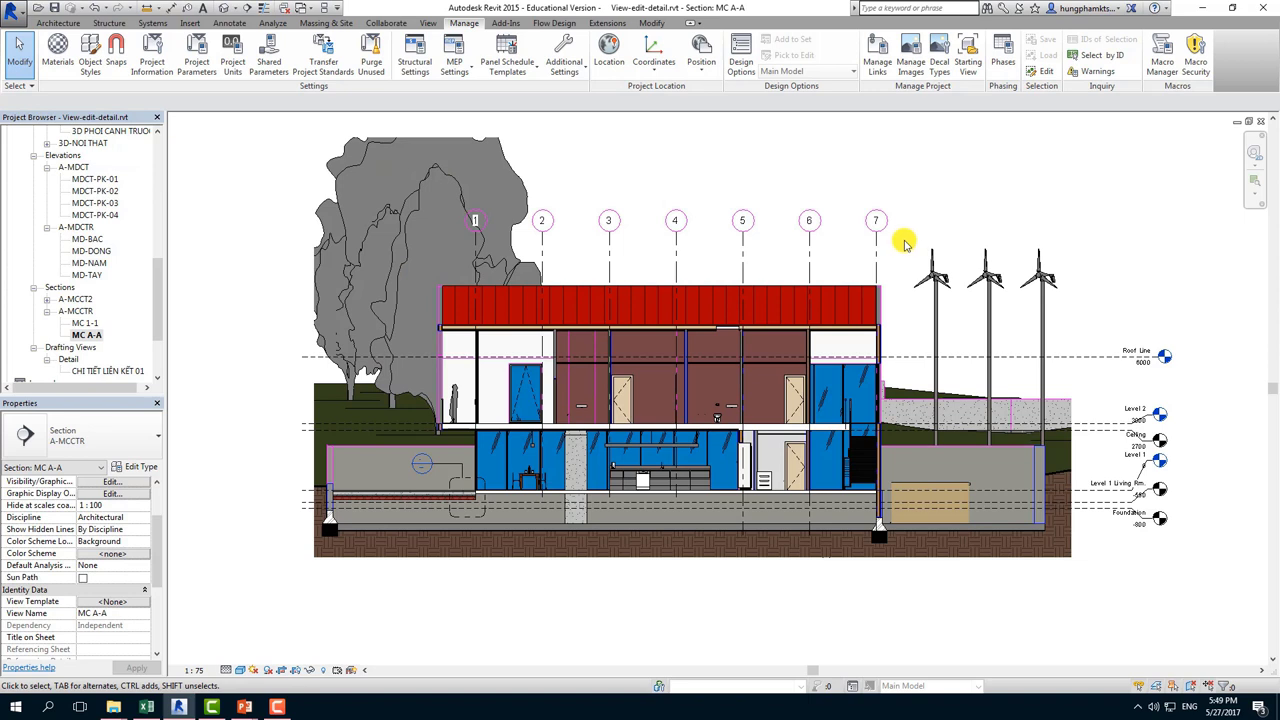
{"action": "middle_click_drag", "start_coordinate": [903, 243], "coordinate": [904, 281]}
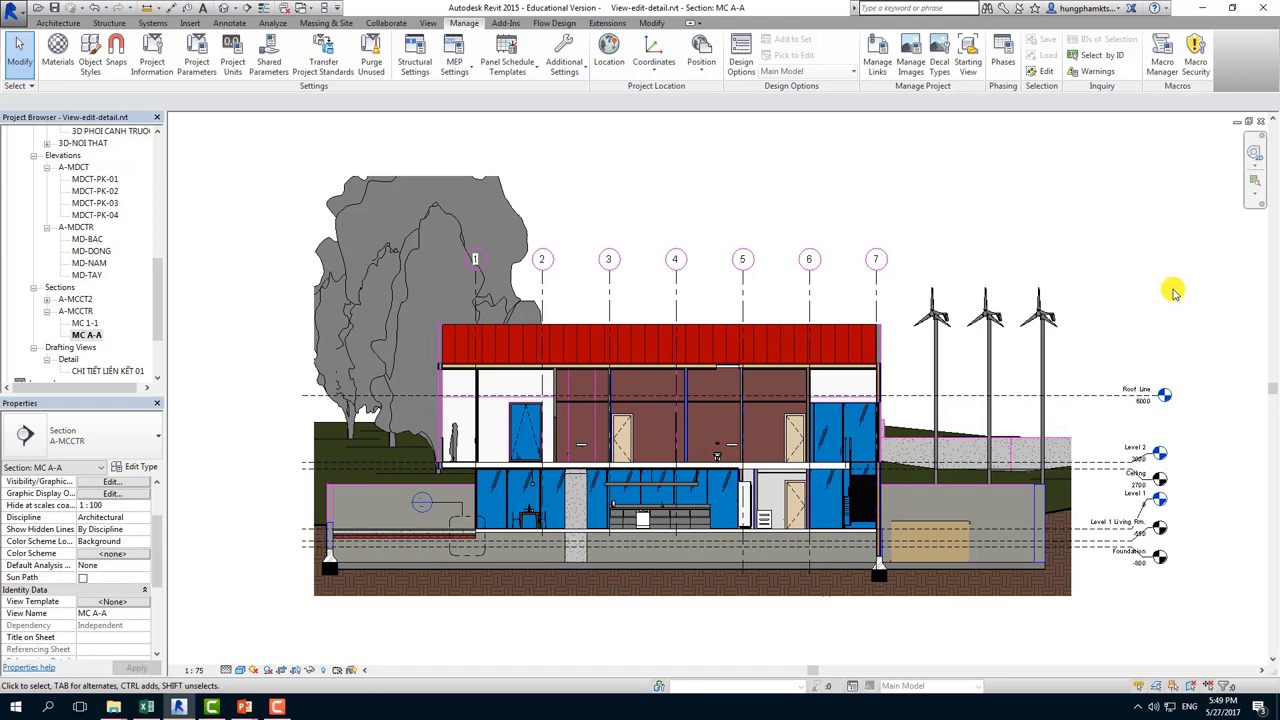
Open and close Object Styles unchanged, then switch to the DU AN MAU PowerPoint presentation.
{"action": "left_click", "coordinate": [88, 44]}
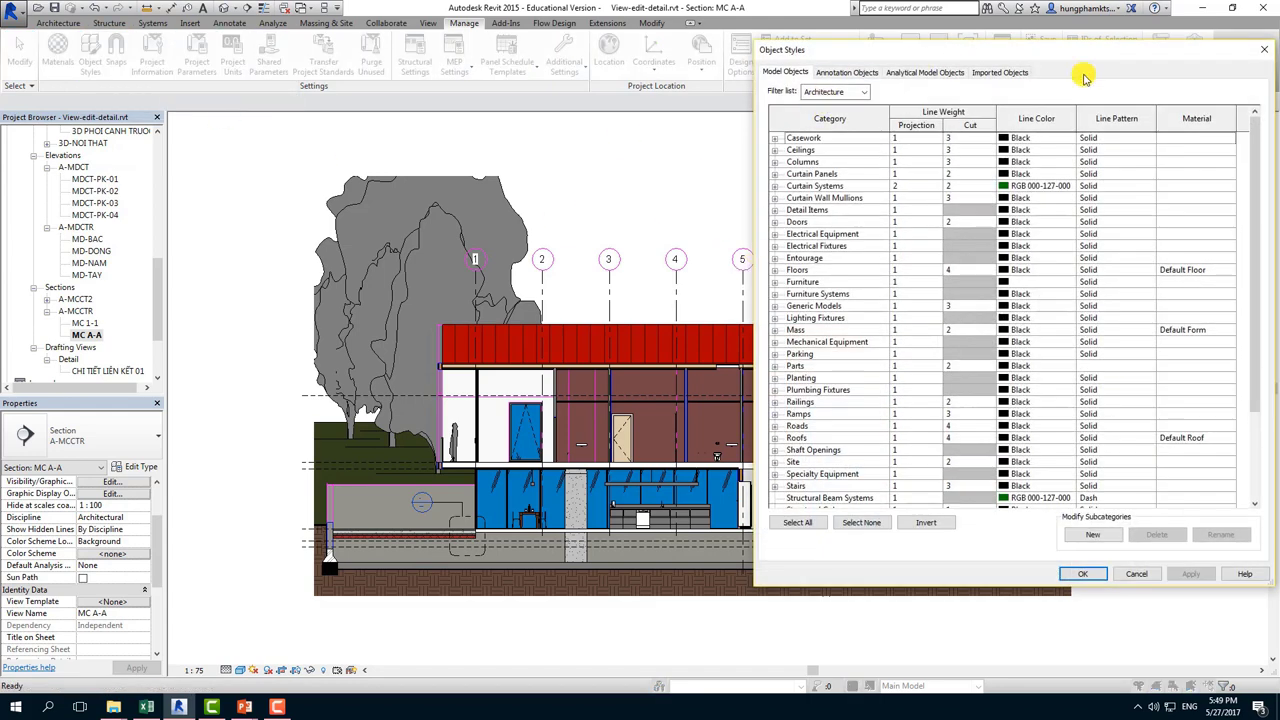
{"action": "left_click", "coordinate": [1264, 52]}
{"action": "mouse_move", "coordinate": [244, 707]}
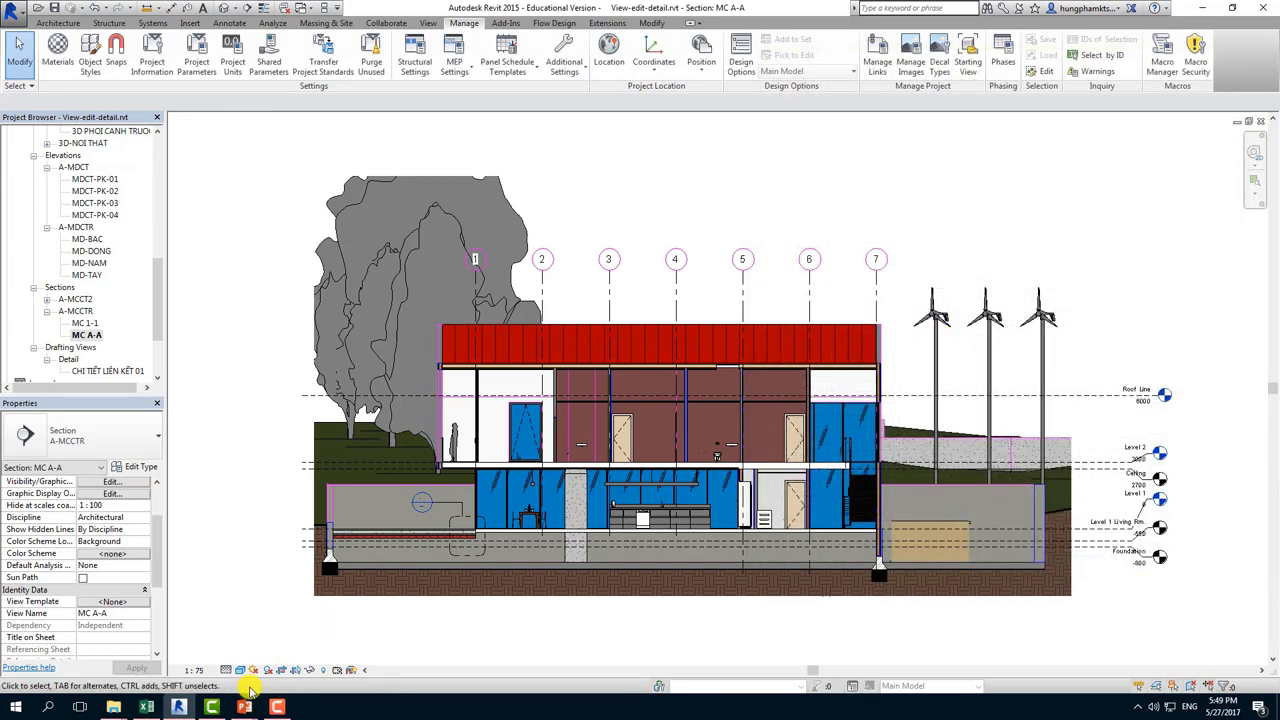
{"action": "left_click", "coordinate": [161, 655]}
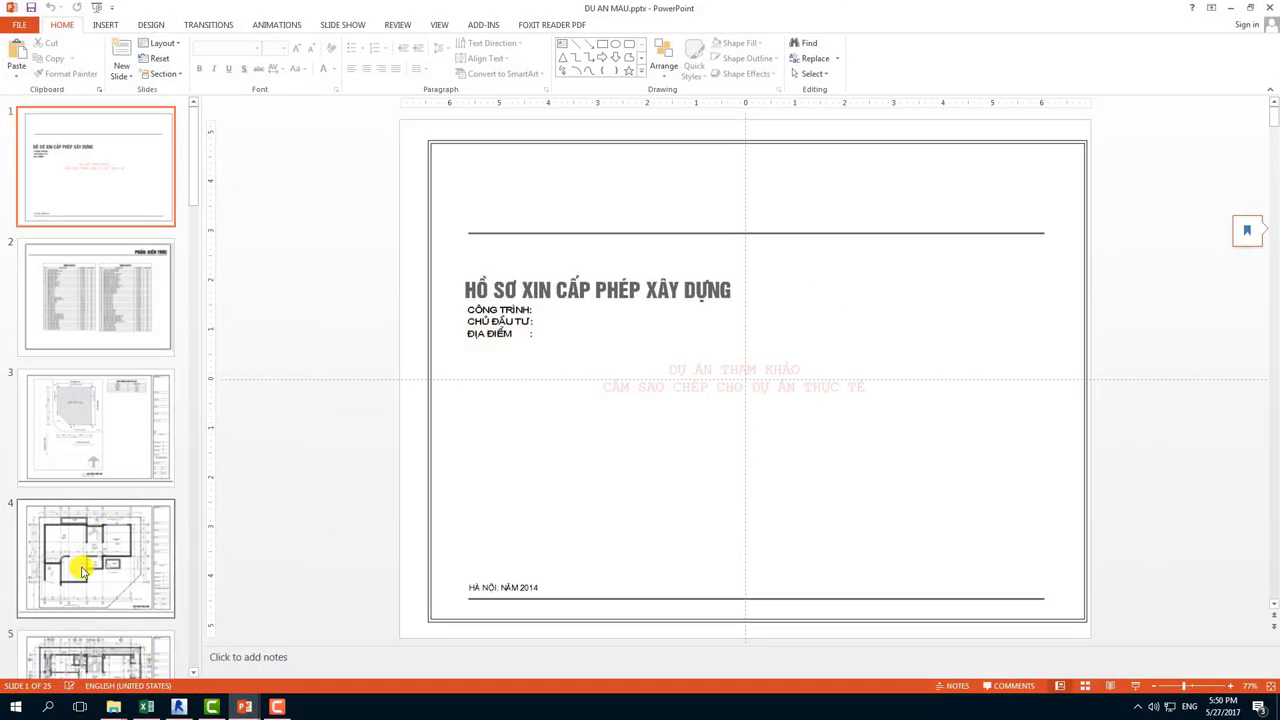
Page from slide 5 to slide 7, the MẶT ĐỨNG TRỤC A-G elevation drawing.
{"action": "left_click", "coordinate": [77, 571]}
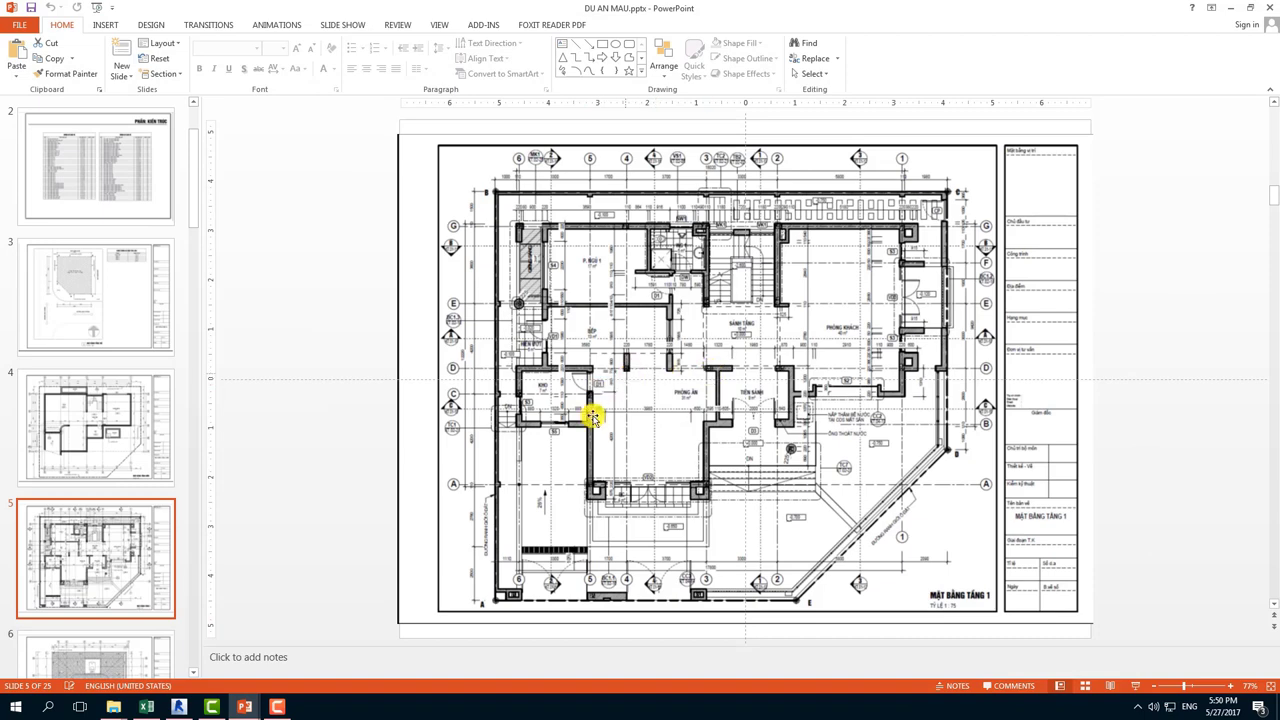
{"action": "key", "text": "Down"}
{"action": "left_click", "coordinate": [114, 391]}
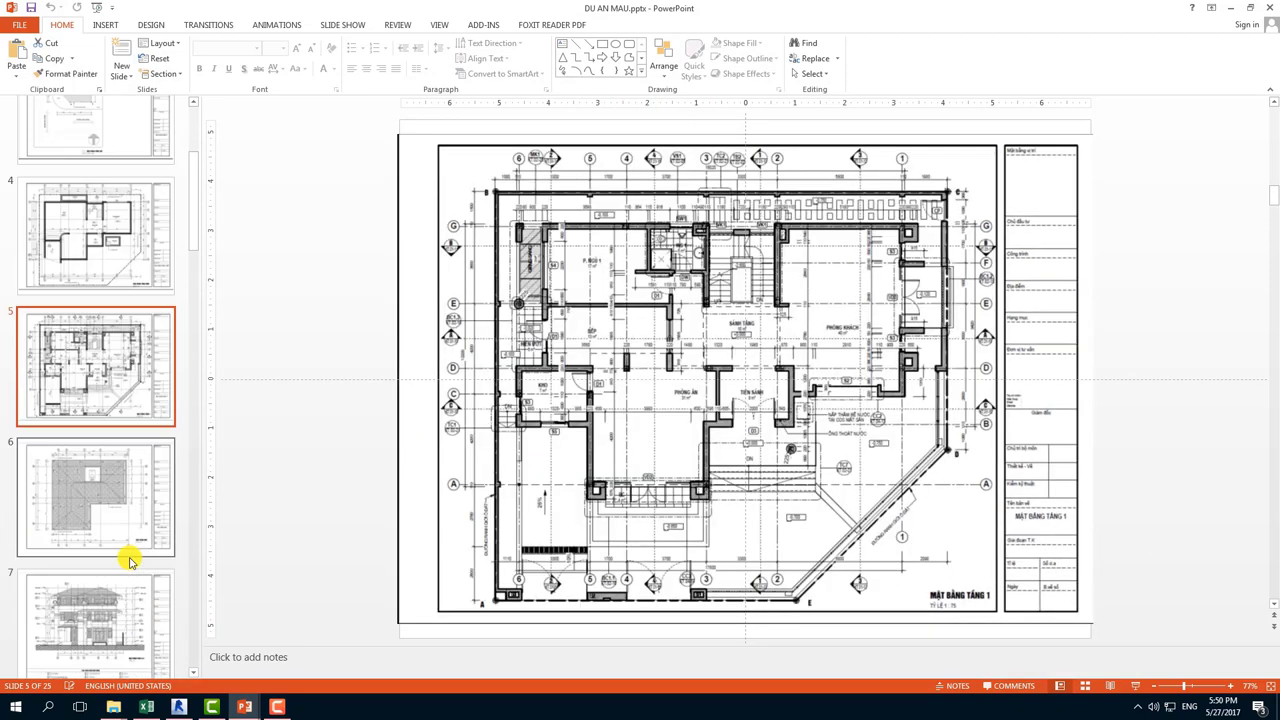
{"action": "left_click", "coordinate": [91, 491]}
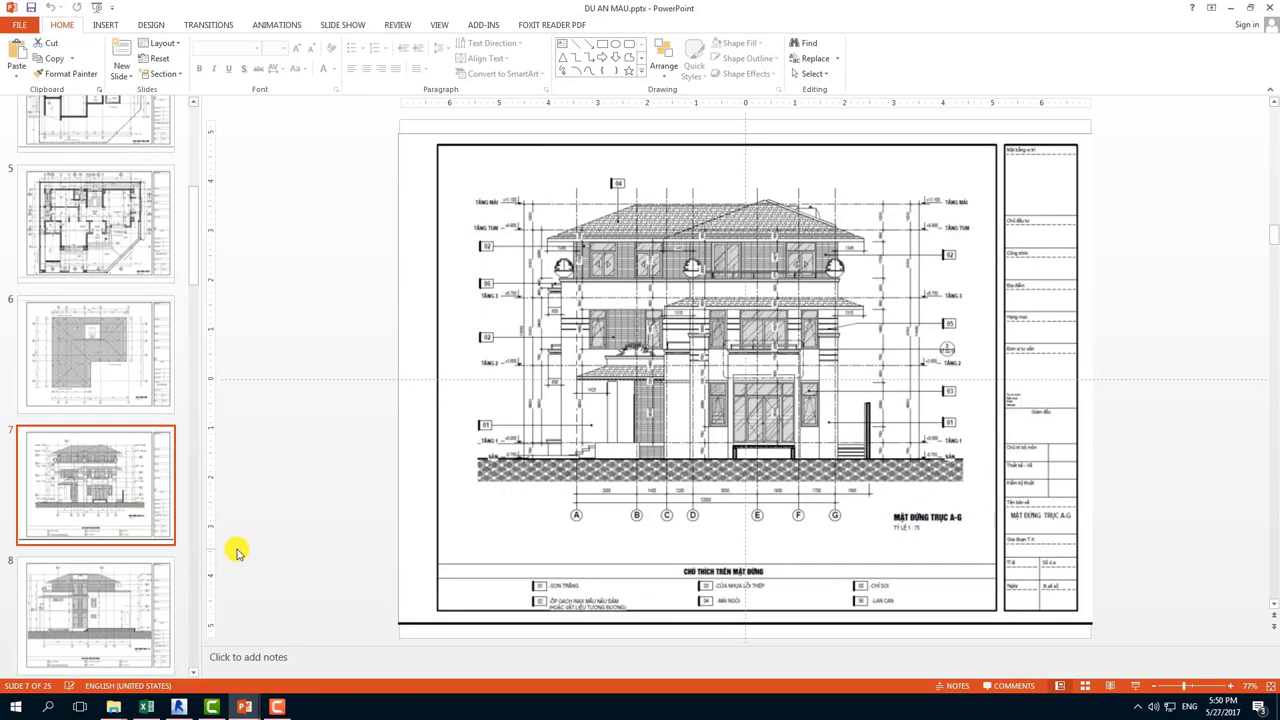